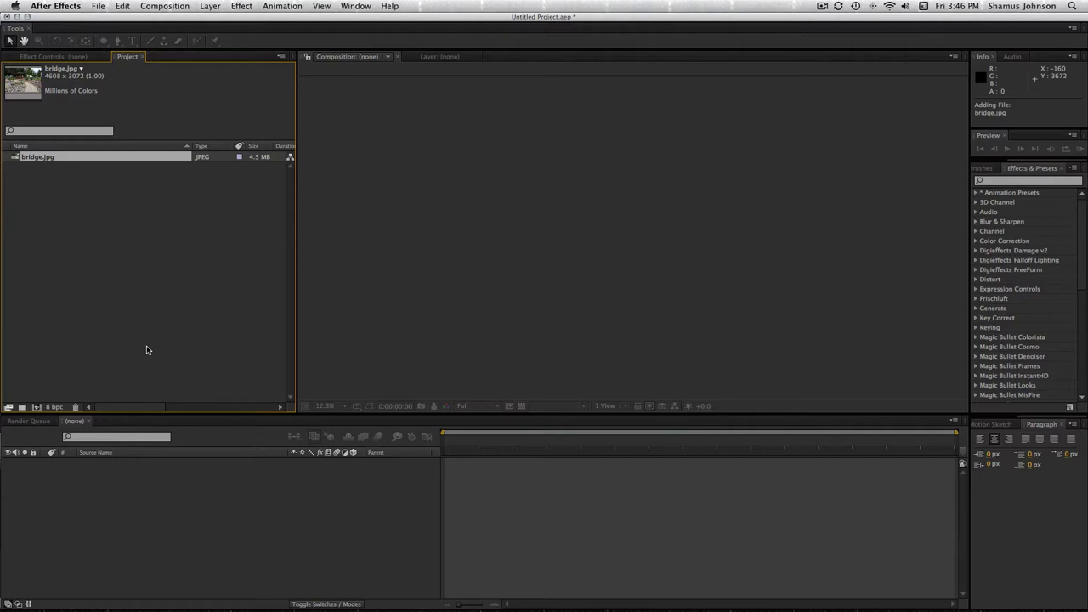
Drop bridge.jpg onto the New Composition icon to make the bridge composition
click(68, 167)
drag(73, 159, 38, 411)
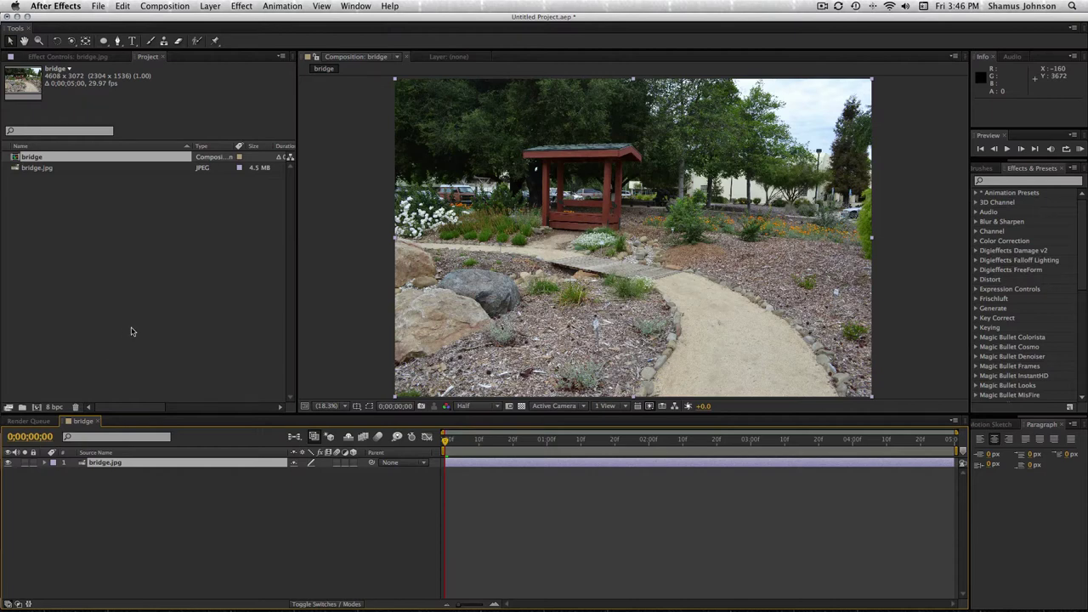
click(212, 6)
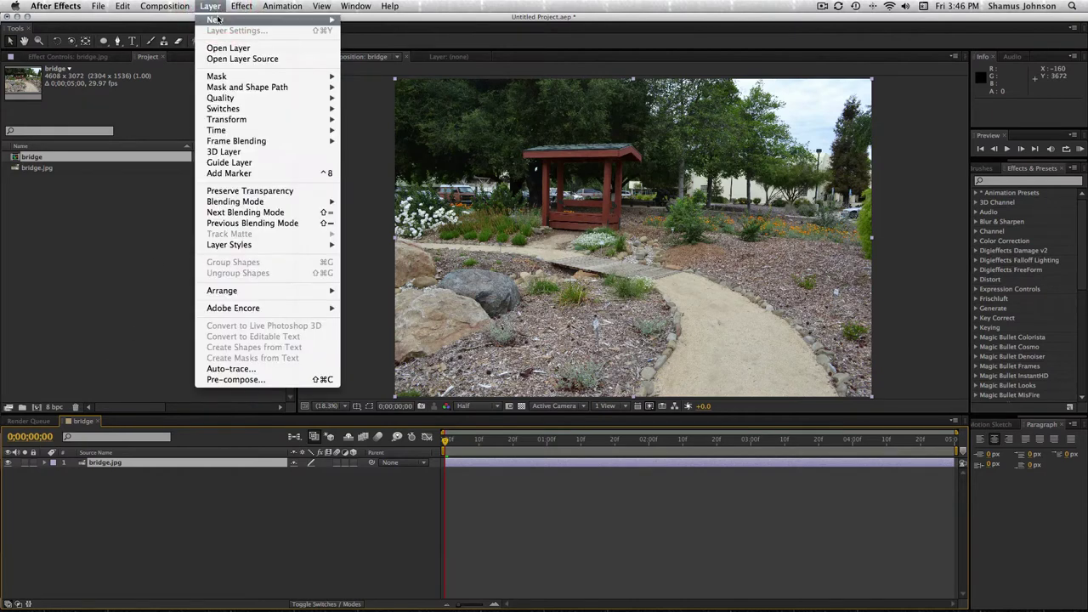
Add a spot light layer, Light 1, with the default settings
mouse_move(219, 19)
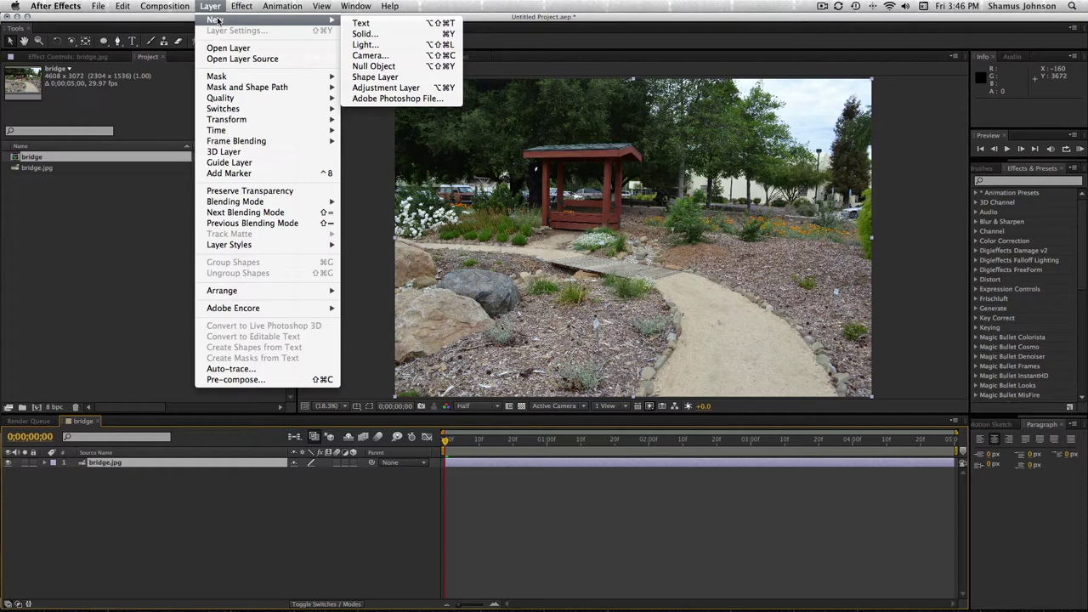
click(429, 45)
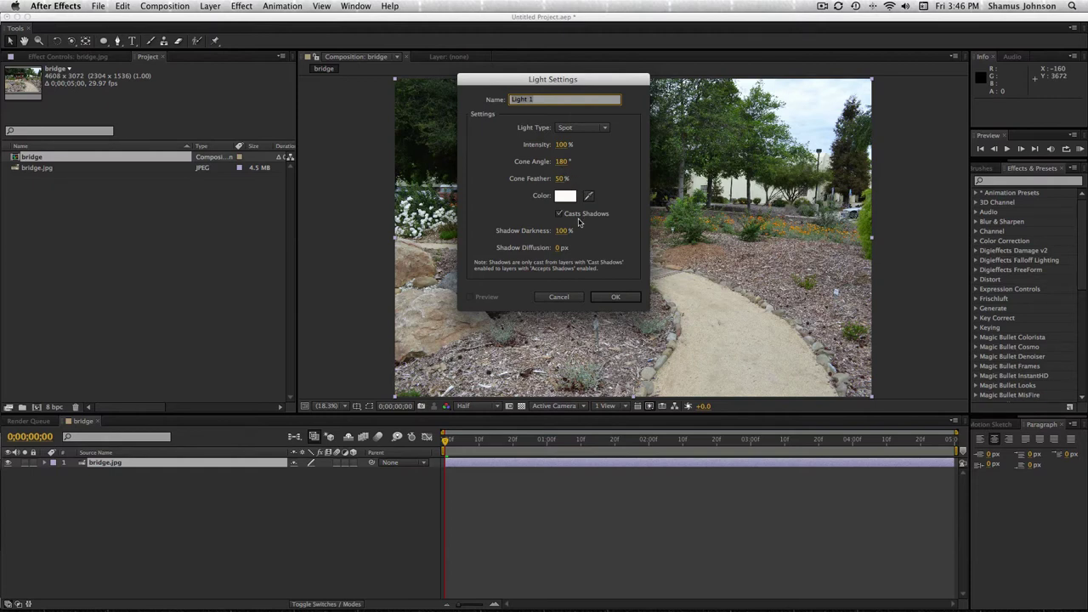
click(617, 297)
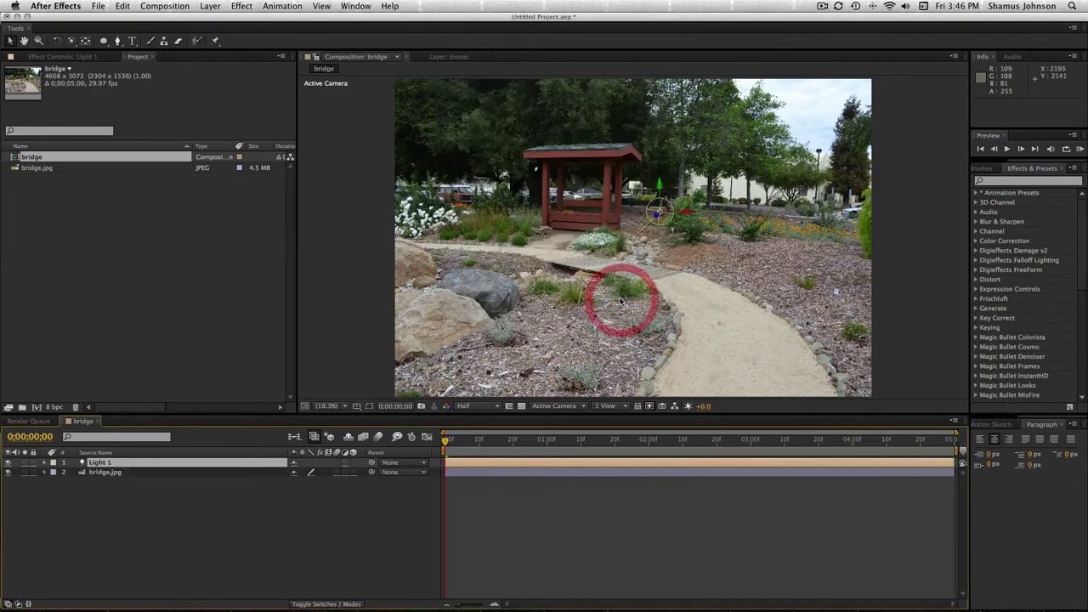
Add a two-node Camera 1 using the 35mm preset
click(210, 6)
mouse_move(219, 19)
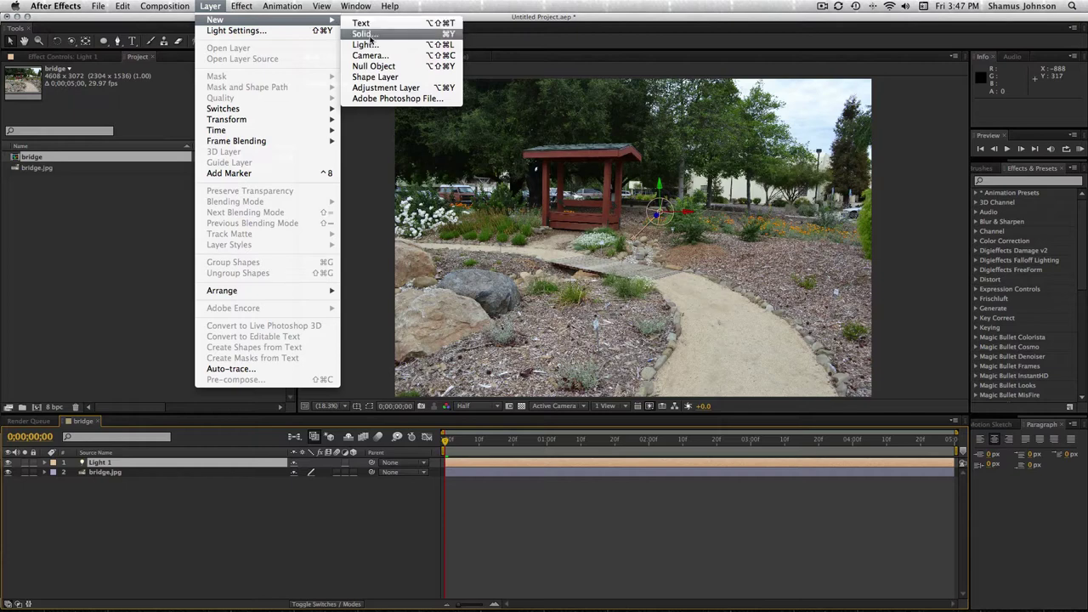
click(370, 55)
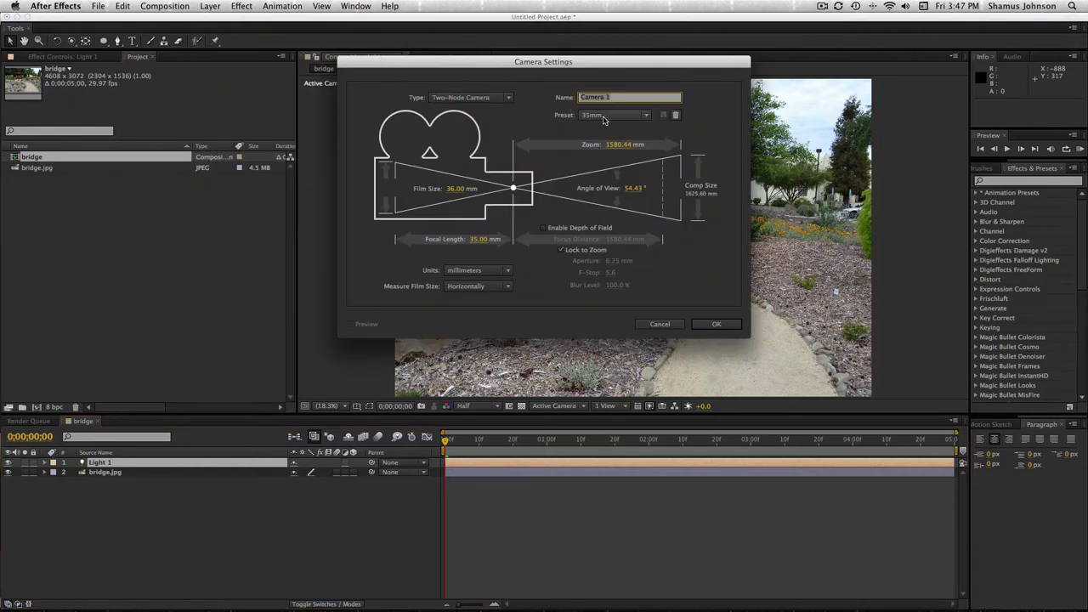
click(713, 328)
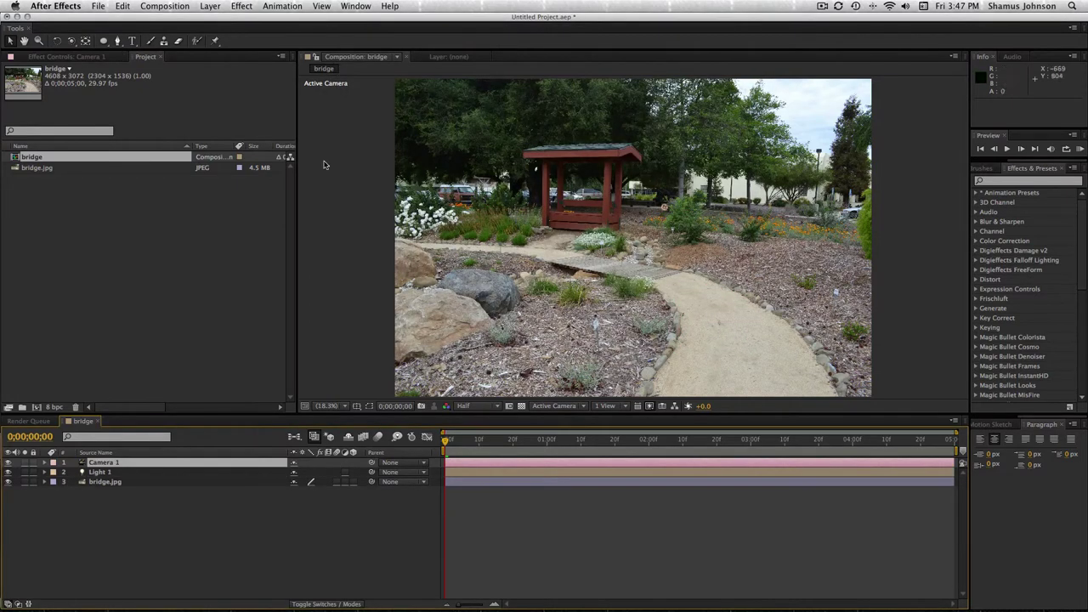
click(210, 7)
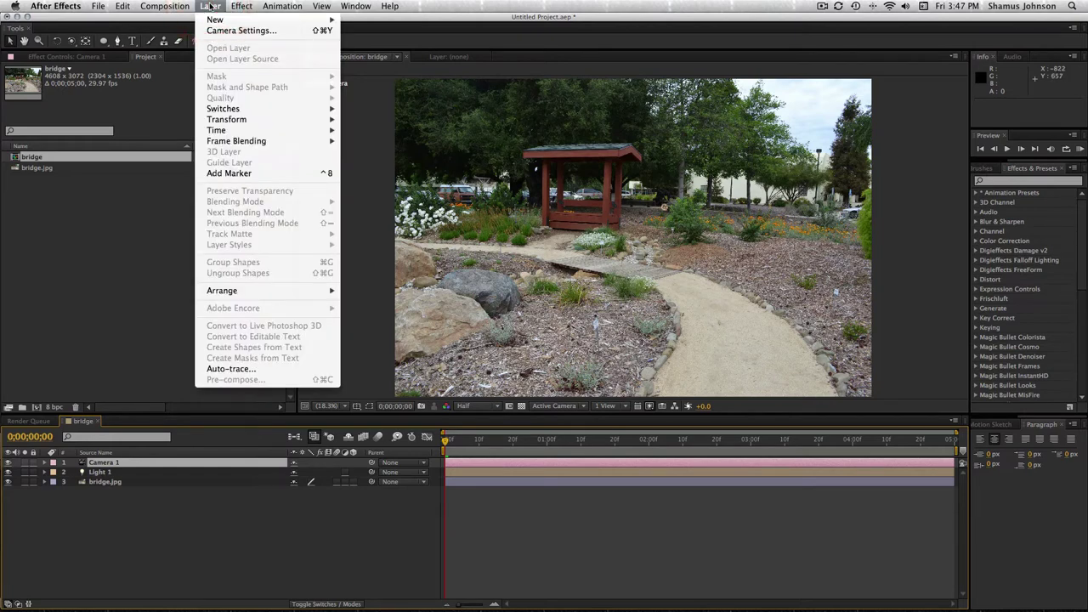
Create a comp-sized near-white solid, Pale Red Solid 1, and search Effects & Presets for 'grid'
mouse_move(214, 19)
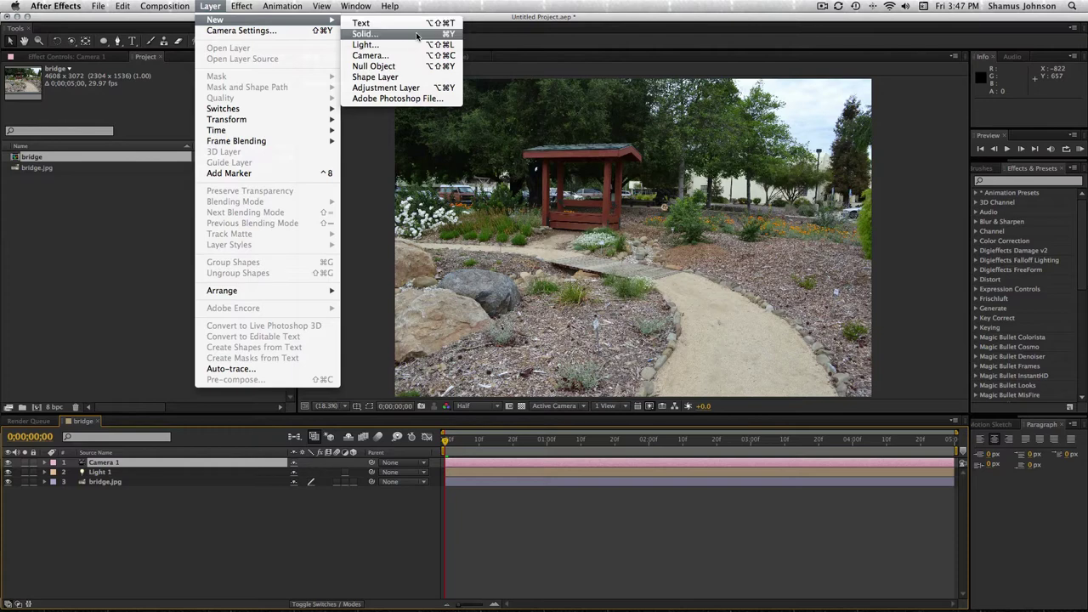
click(417, 34)
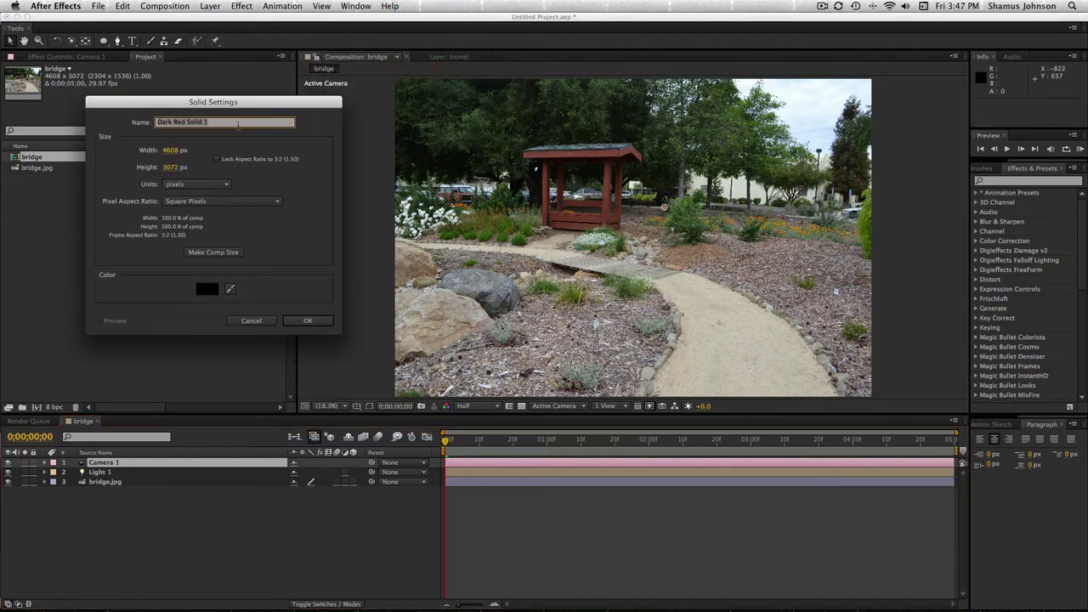
click(206, 289)
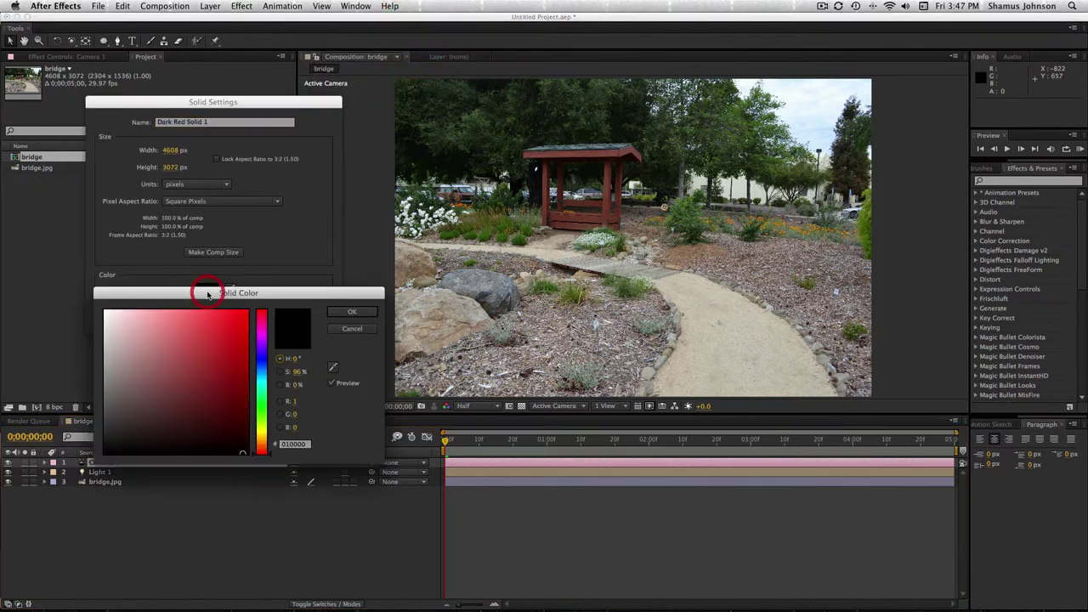
click(106, 311)
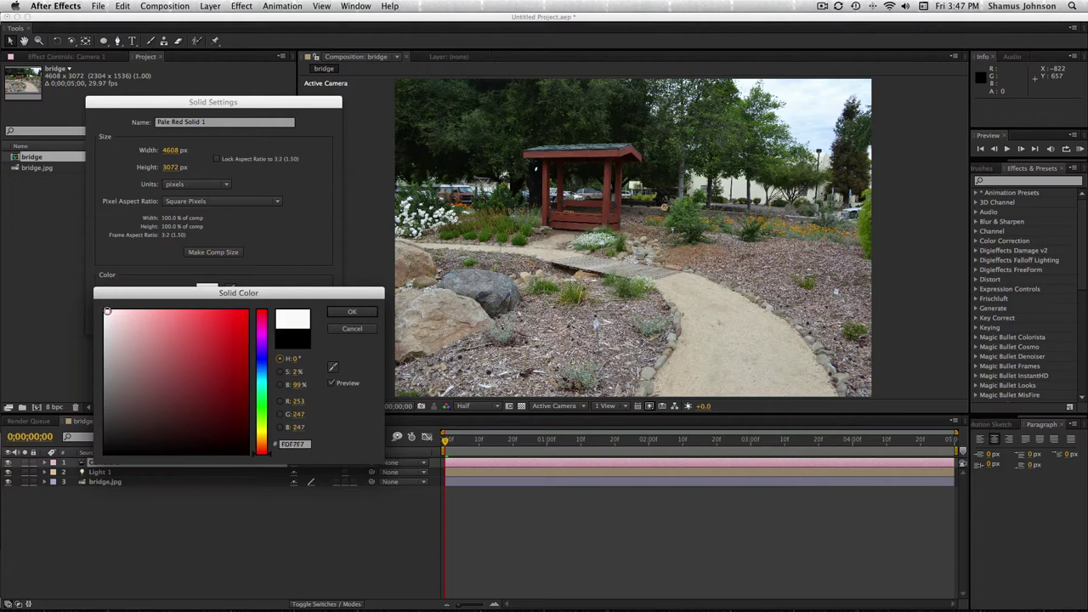
click(371, 315)
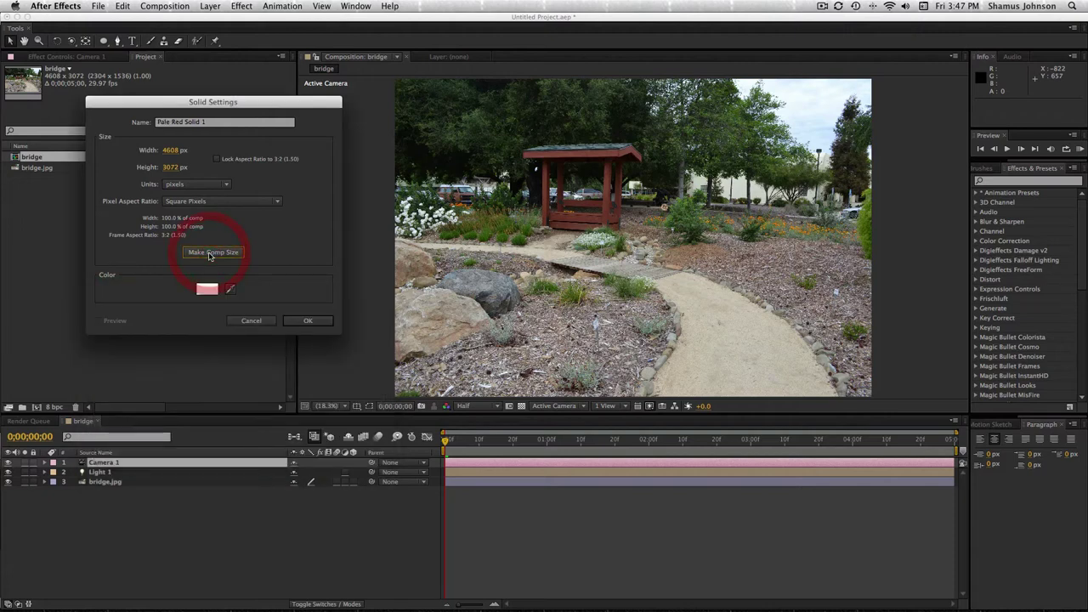
click(307, 321)
click(1019, 179)
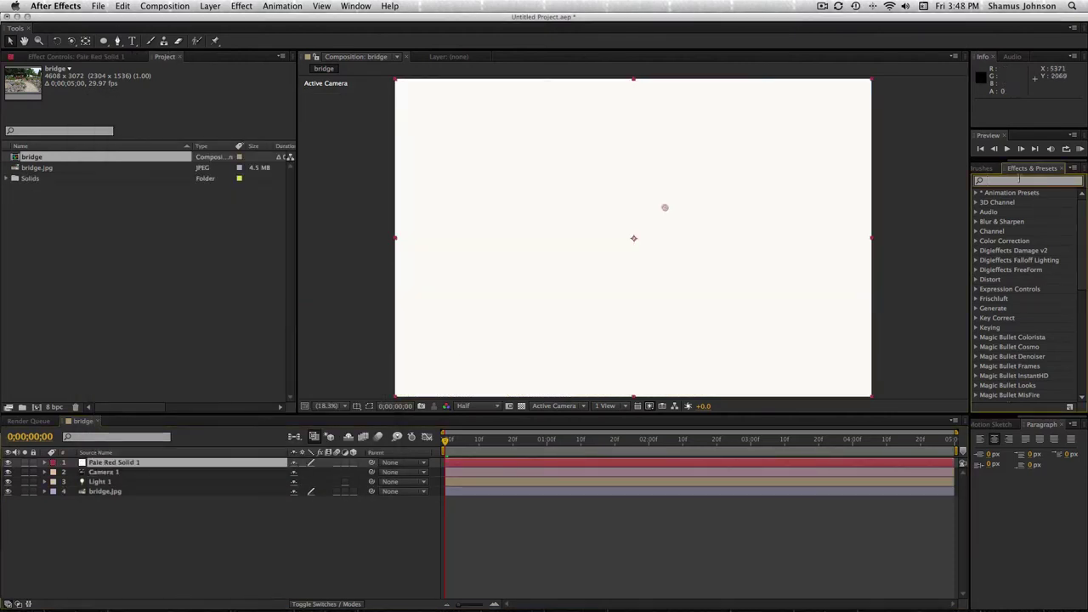
text(grid)
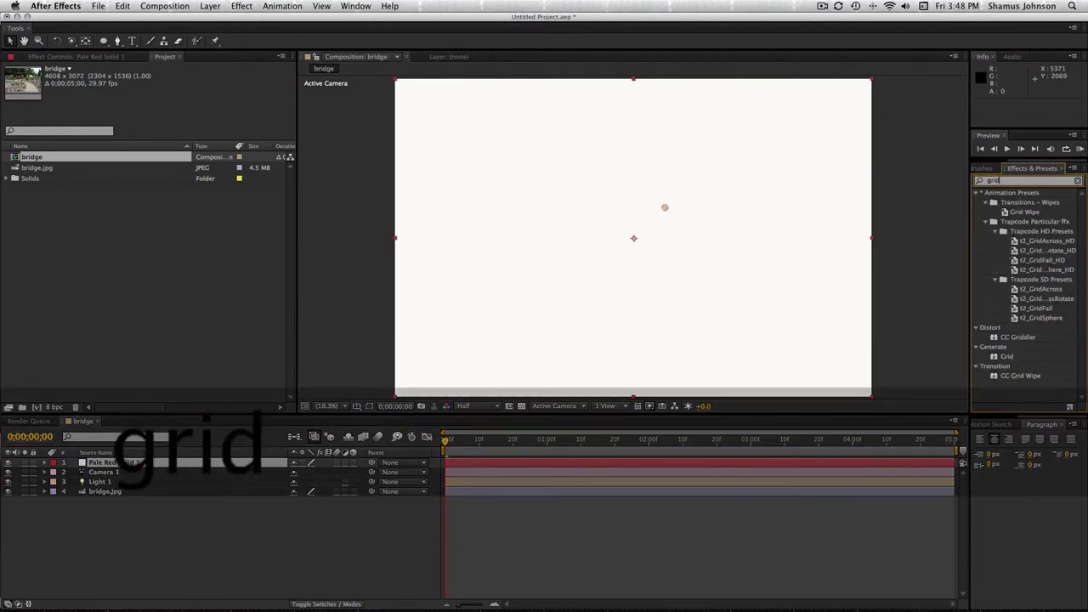
Apply the Generate > Grid effect to Pale Red Solid 1 and switch it to 3D
click(1008, 357)
drag(1013, 360, 788, 347)
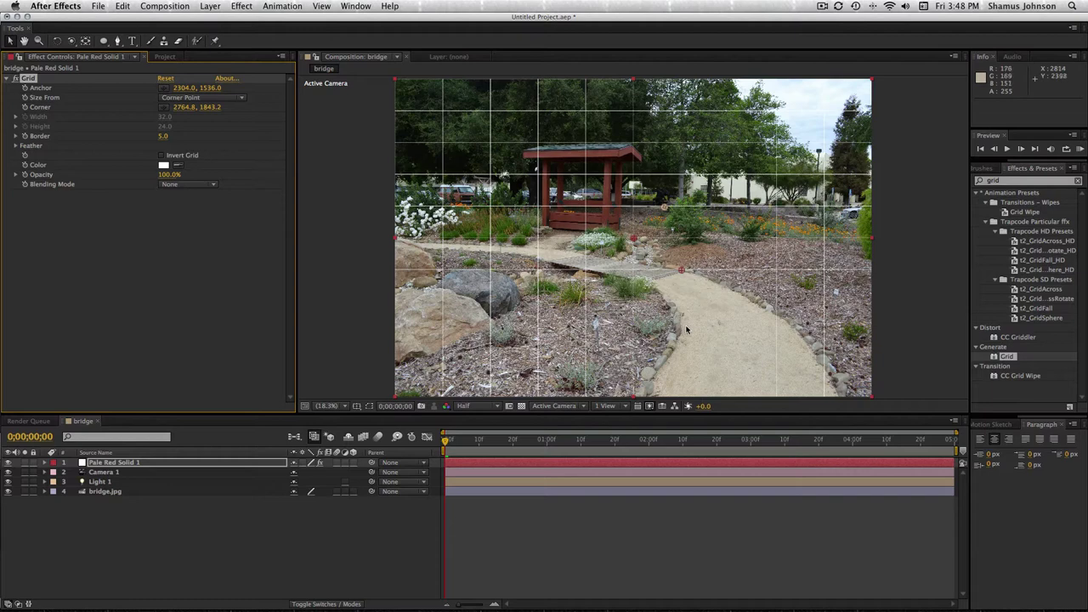
click(354, 462)
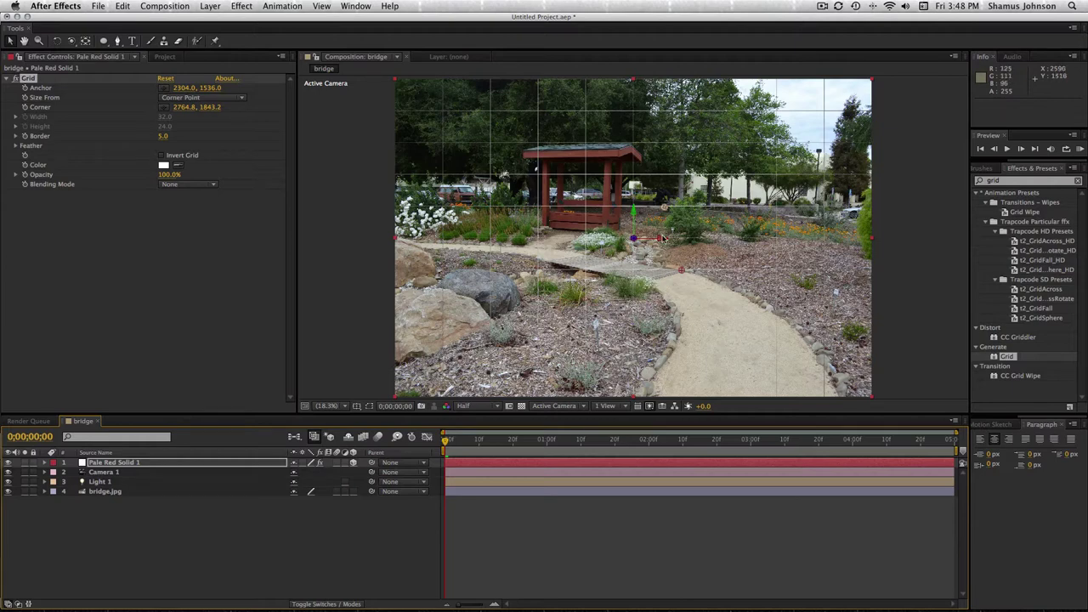
Tilt the grid solid back on X, then stretch it deeper and wider across the path
key(w)
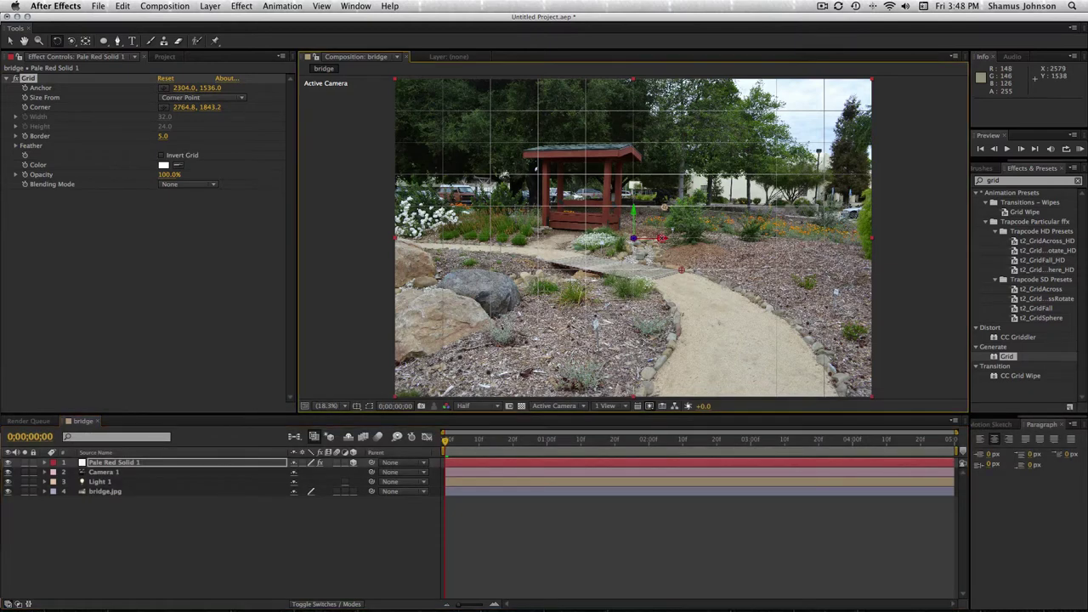
drag(795, 317, 794, 305)
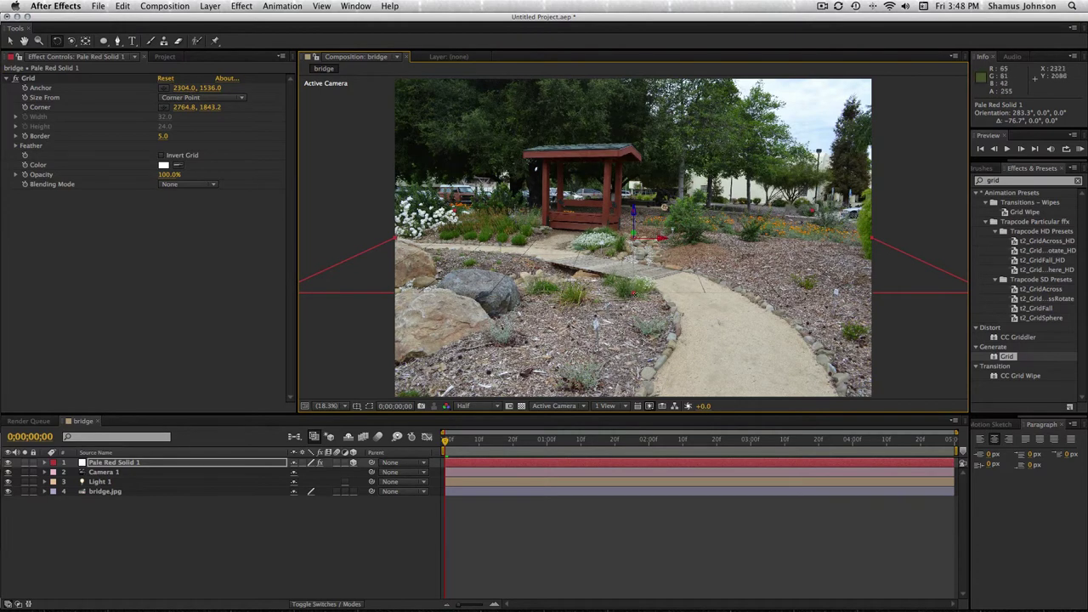
key(v)
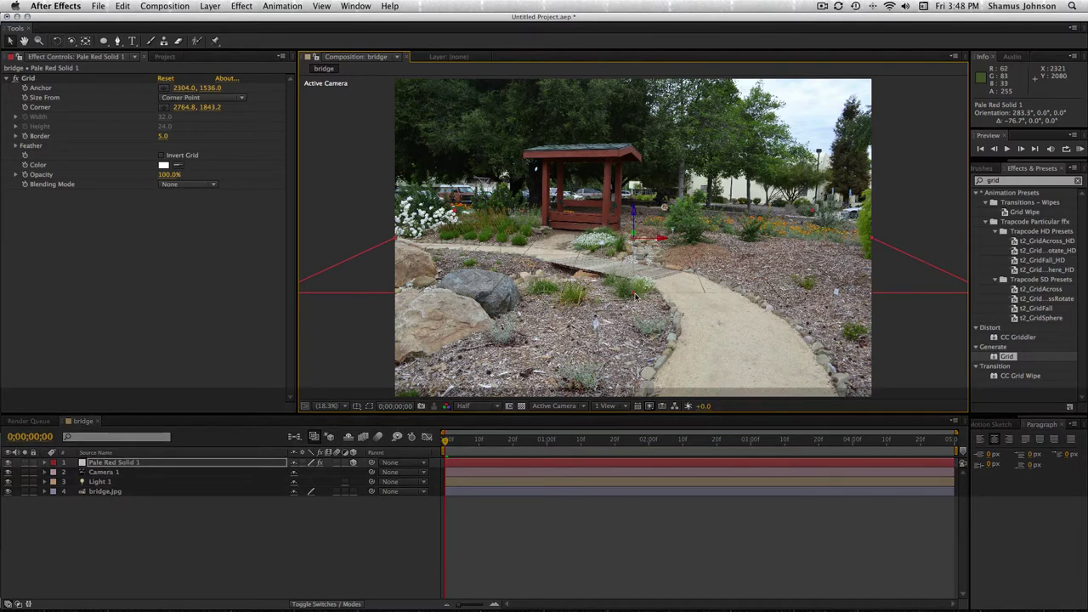
drag(634, 295, 644, 405)
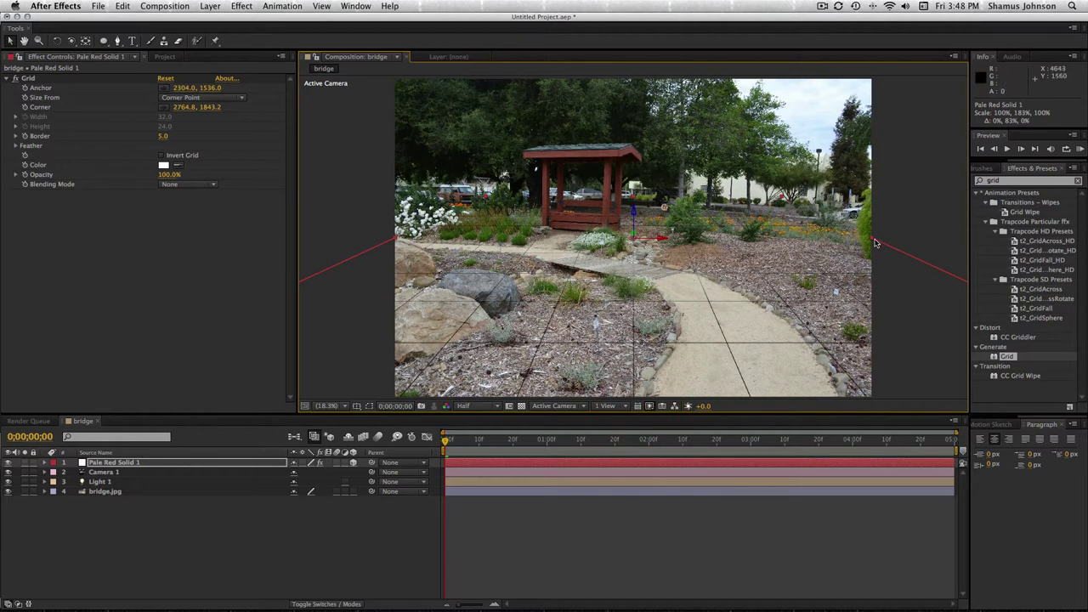
drag(873, 243, 931, 236)
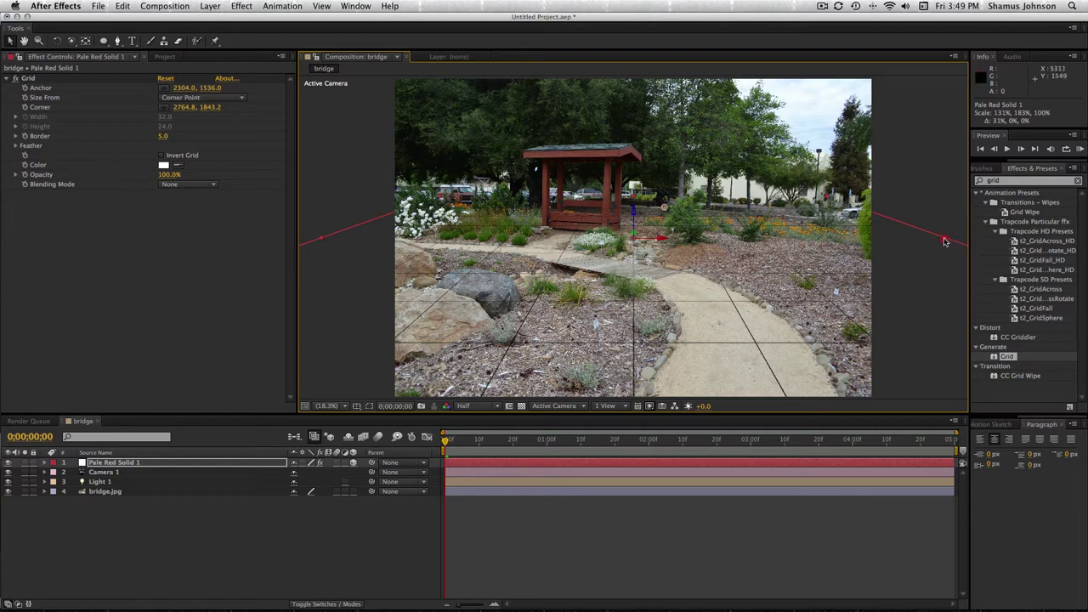
drag(943, 241, 1005, 233)
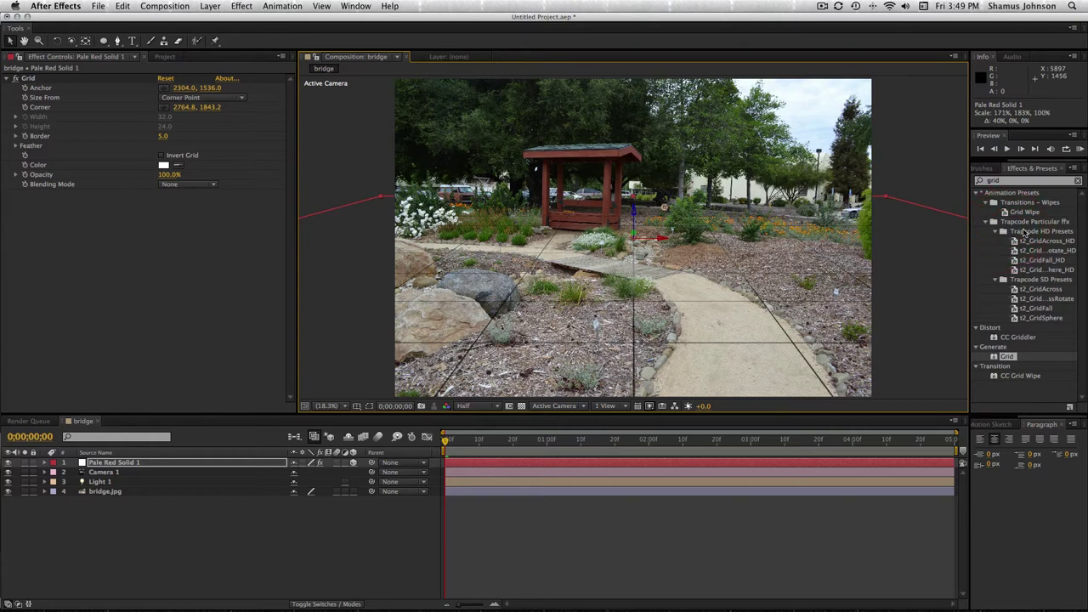
click(160, 463)
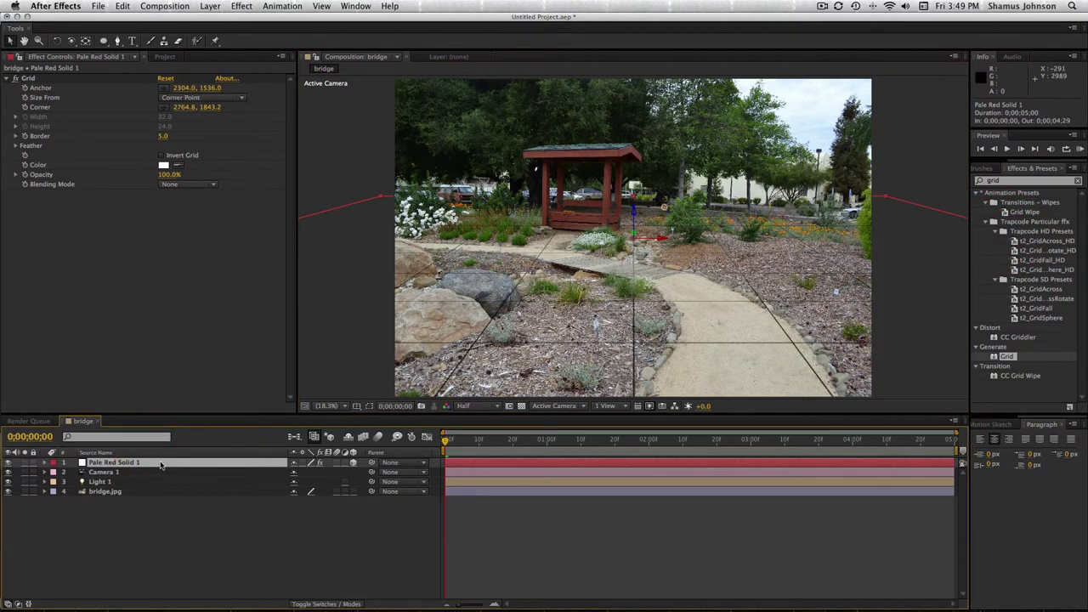
Duplicate Pale Red Solid 1 and rotate the copy upright into a vertical grid wall
key(super+d)
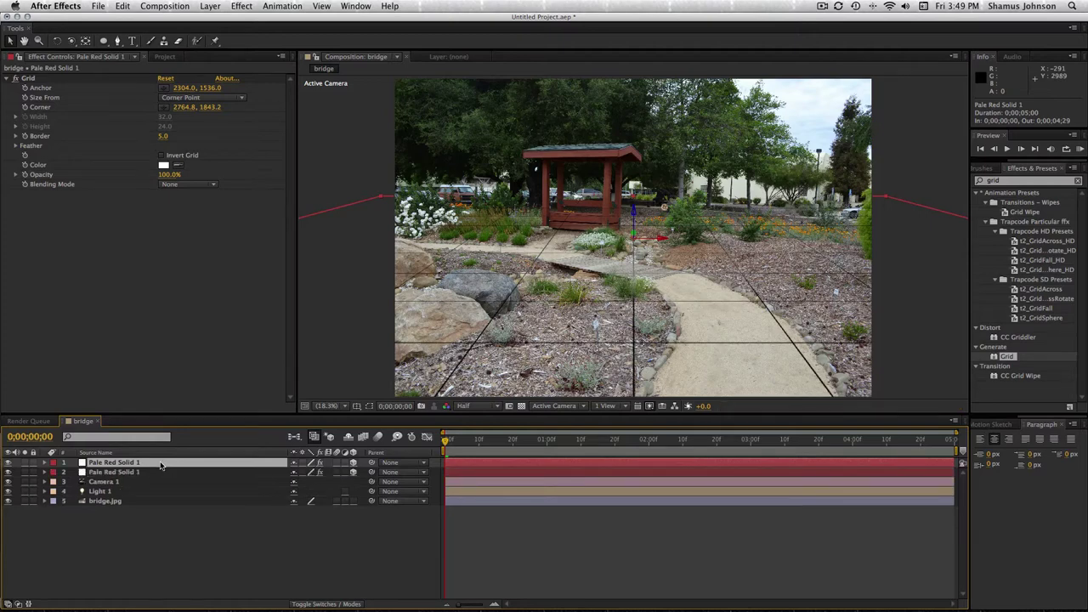
click(160, 463)
key(w)
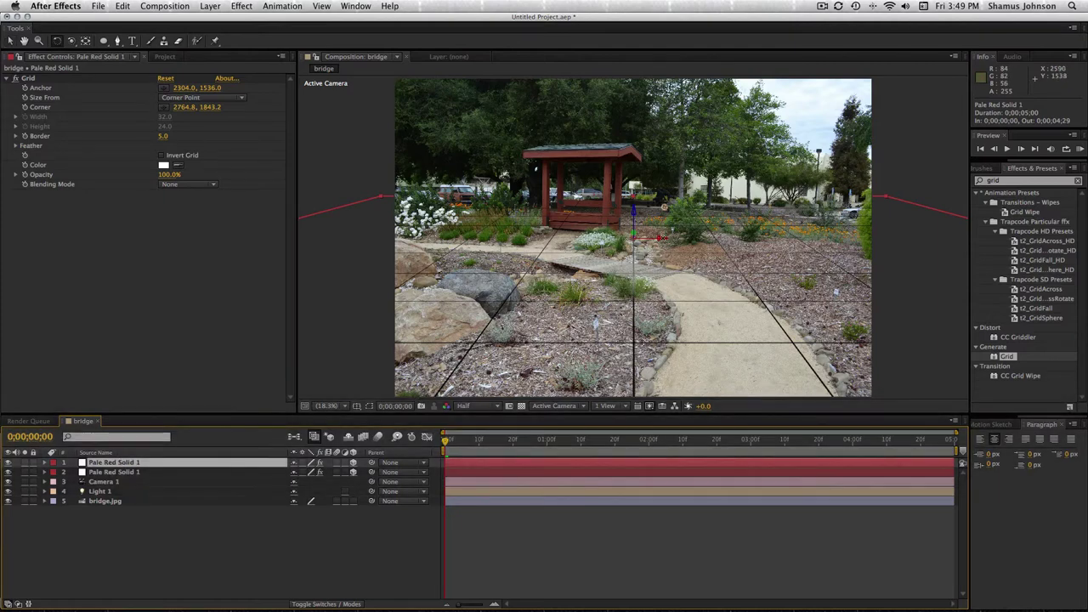
drag(798, 318, 795, 329)
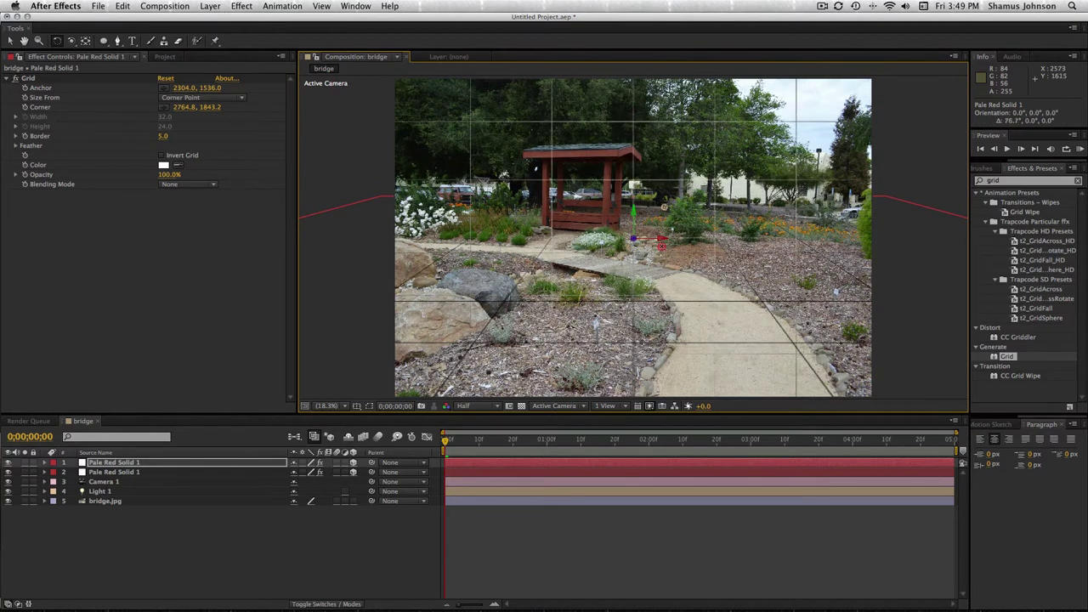
drag(660, 242, 662, 249)
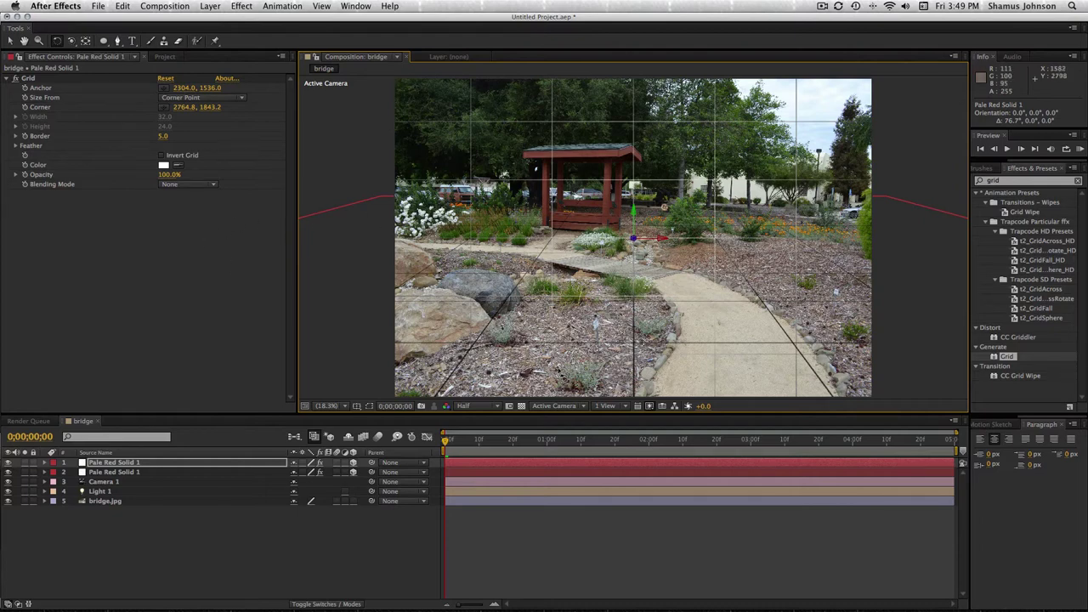
In the Top view, zoomed out, push the grid solid further back in depth
click(584, 407)
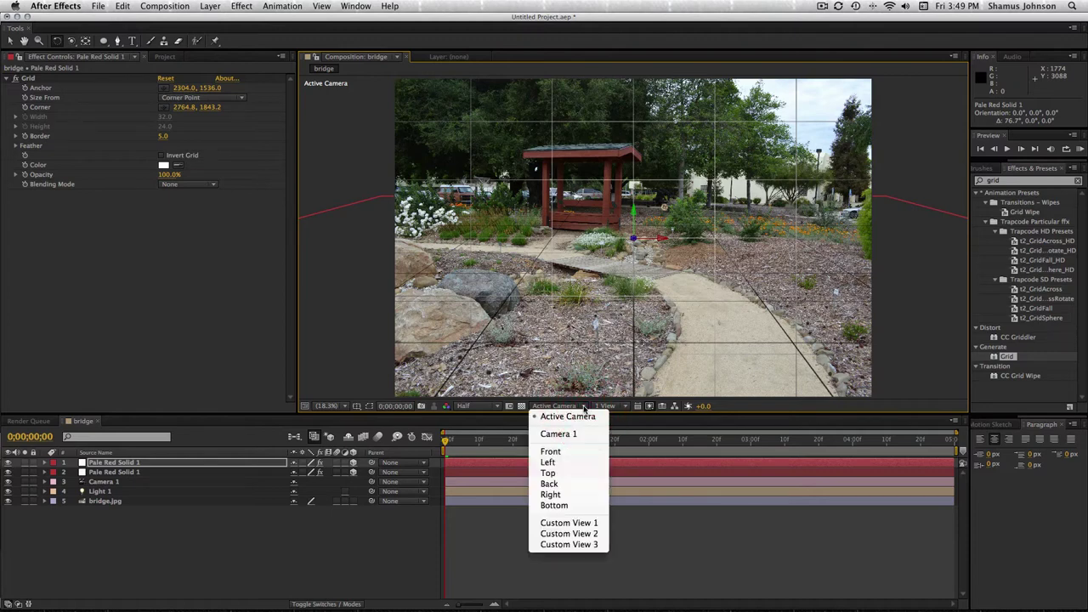
click(567, 472)
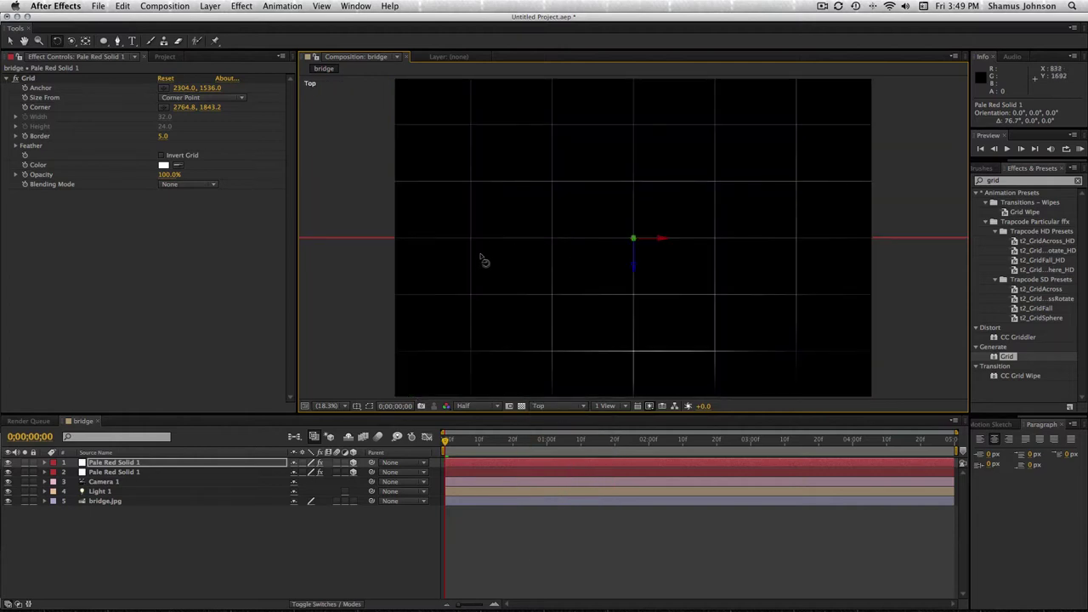
key(comma)
key(comma)
key(comma)
key(comma)
key(comma)
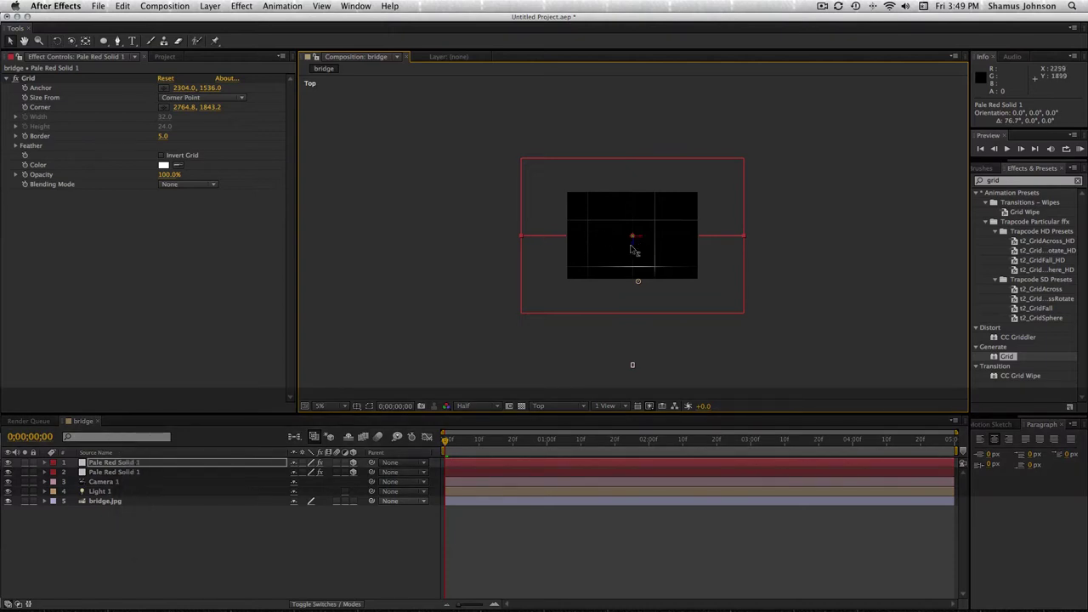
drag(632, 249, 632, 170)
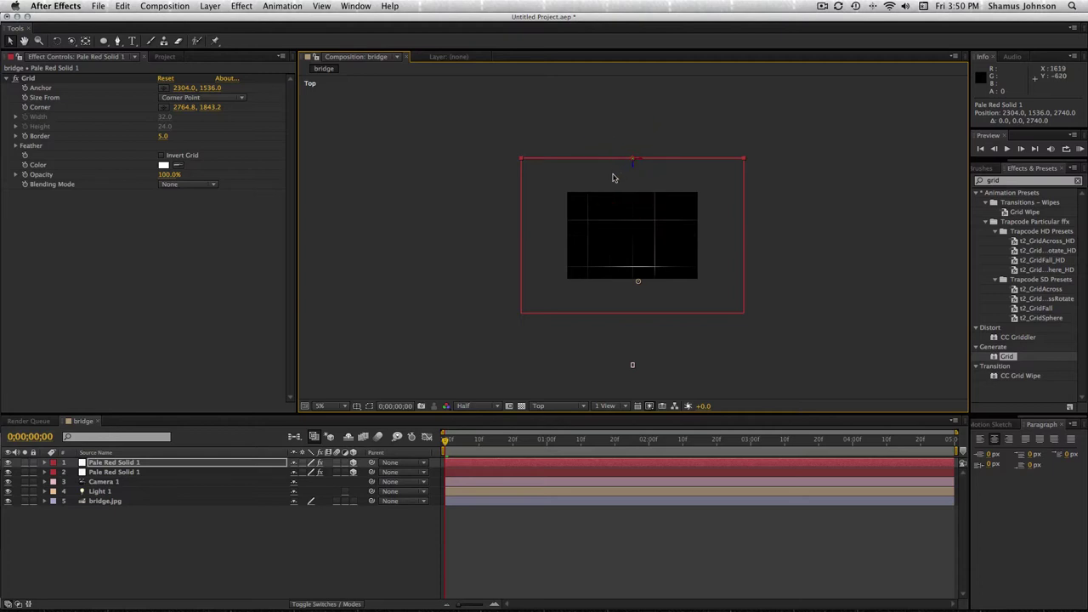
Check Camera 1's Position values and start renaming the light layer
click(102, 481)
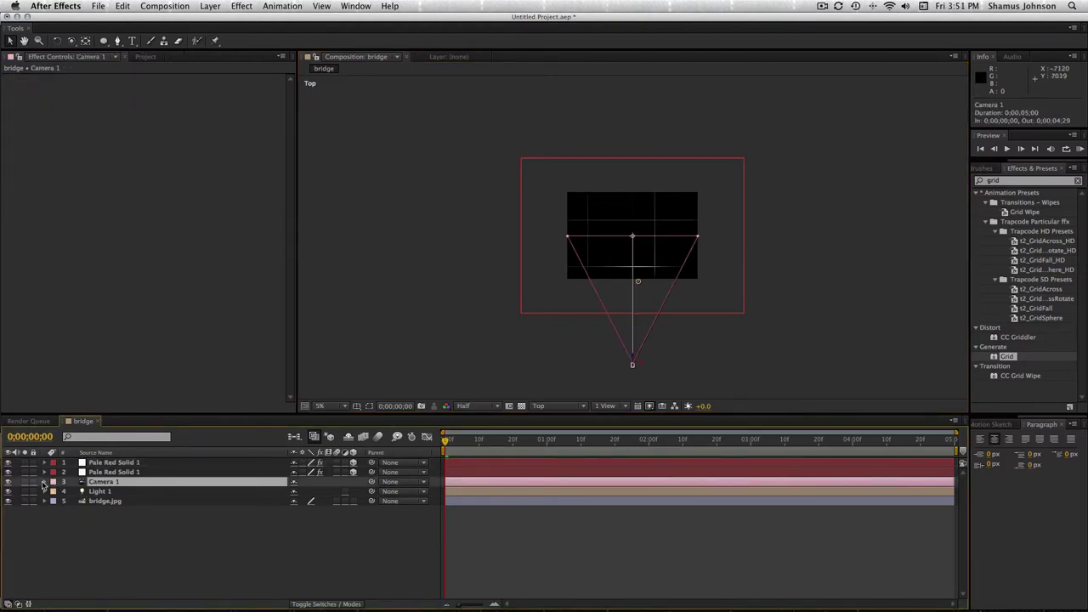
key(p)
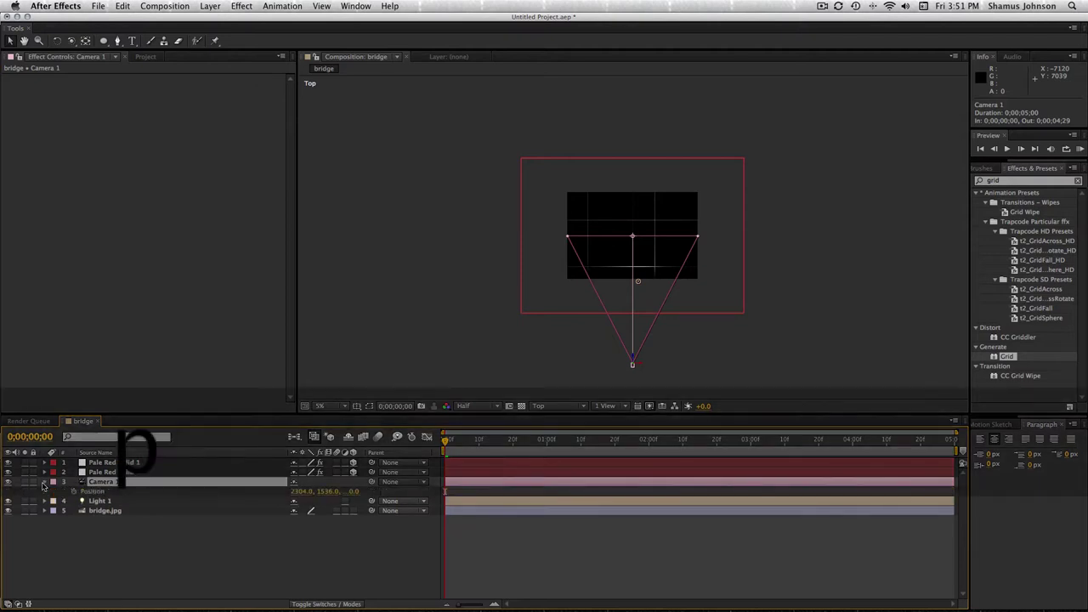
click(99, 494)
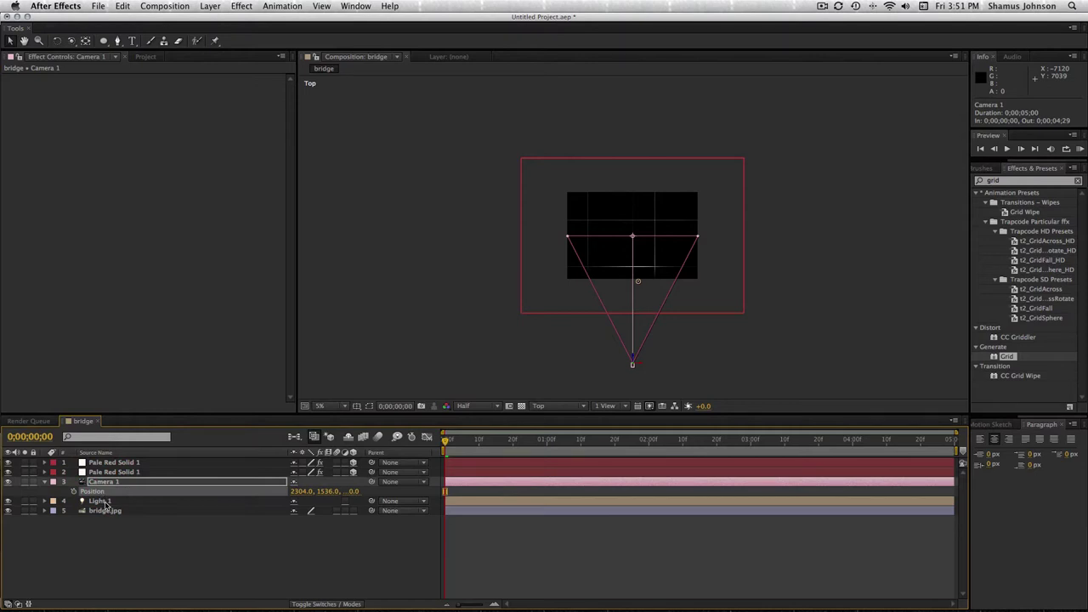
click(105, 501)
key(Return)
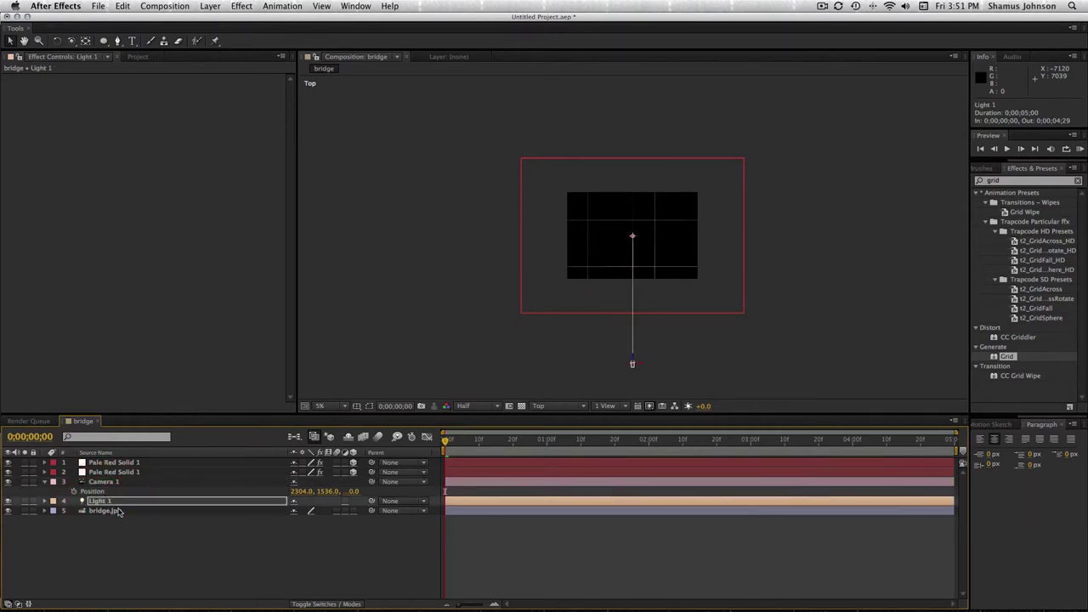
Make bridge.jpg a 3D layer and move it back to position 2304, 1536, -3960
click(353, 510)
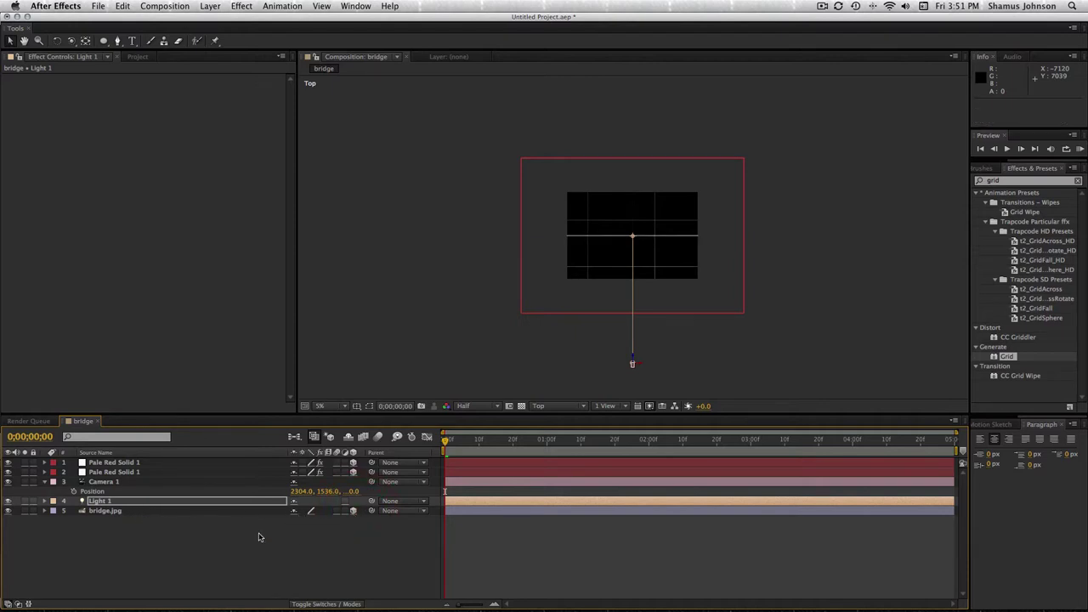
click(110, 512)
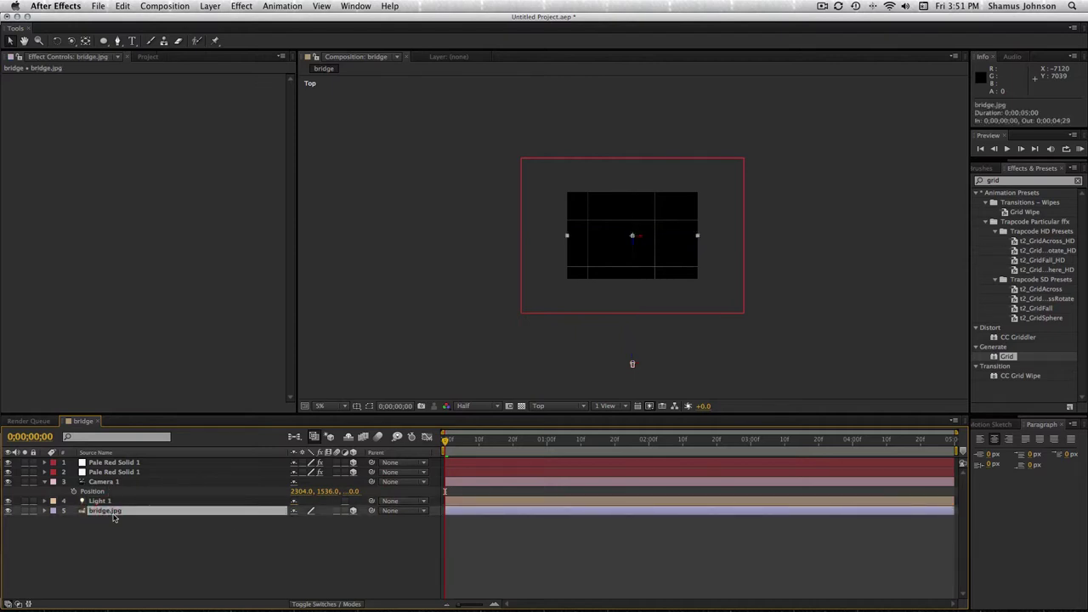
key(Return)
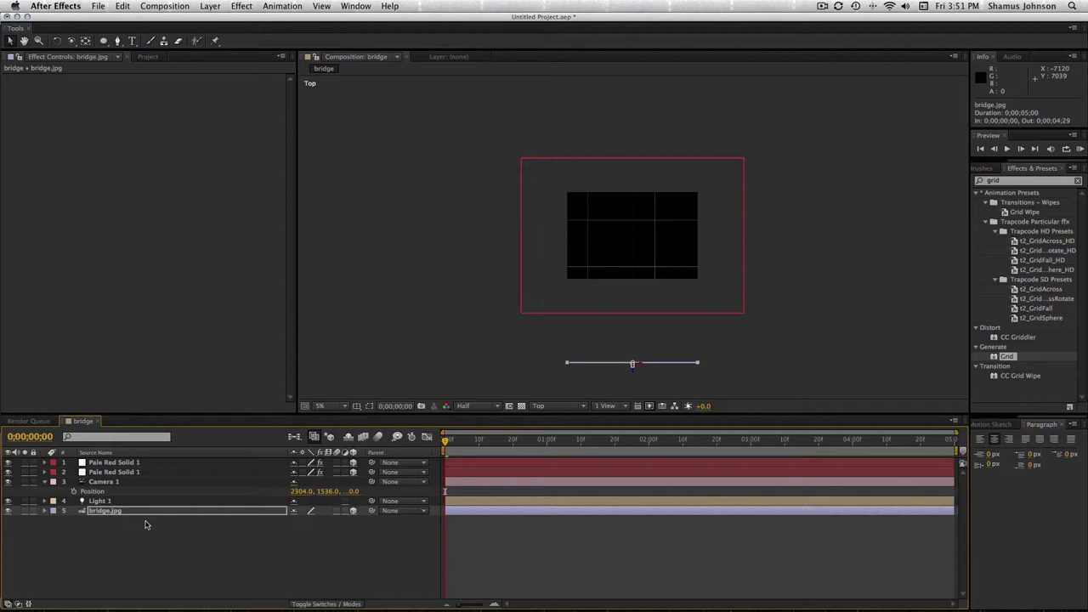
key(Return)
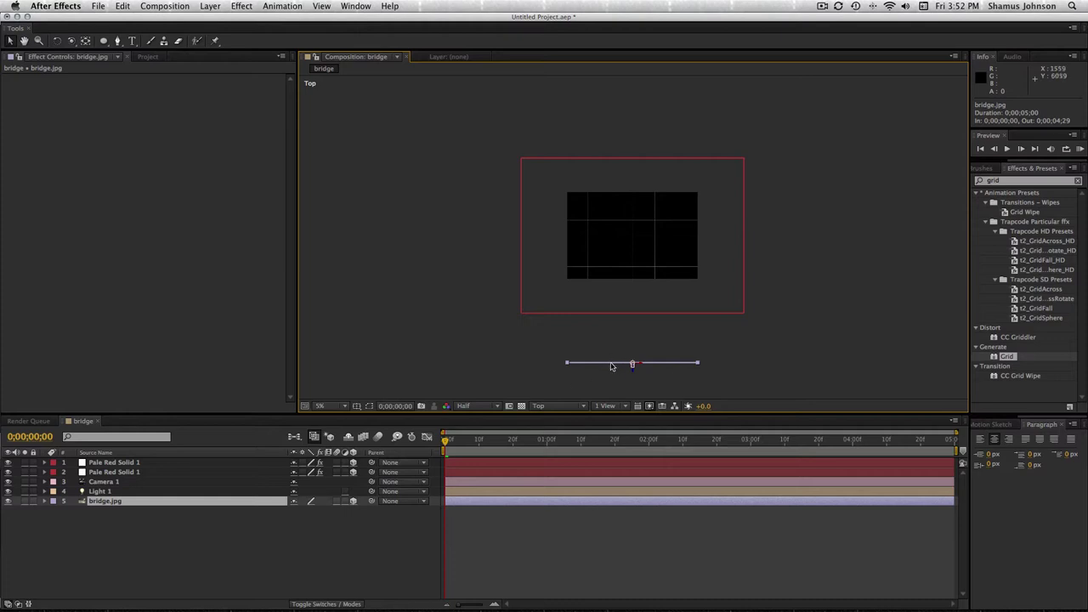
click(610, 367)
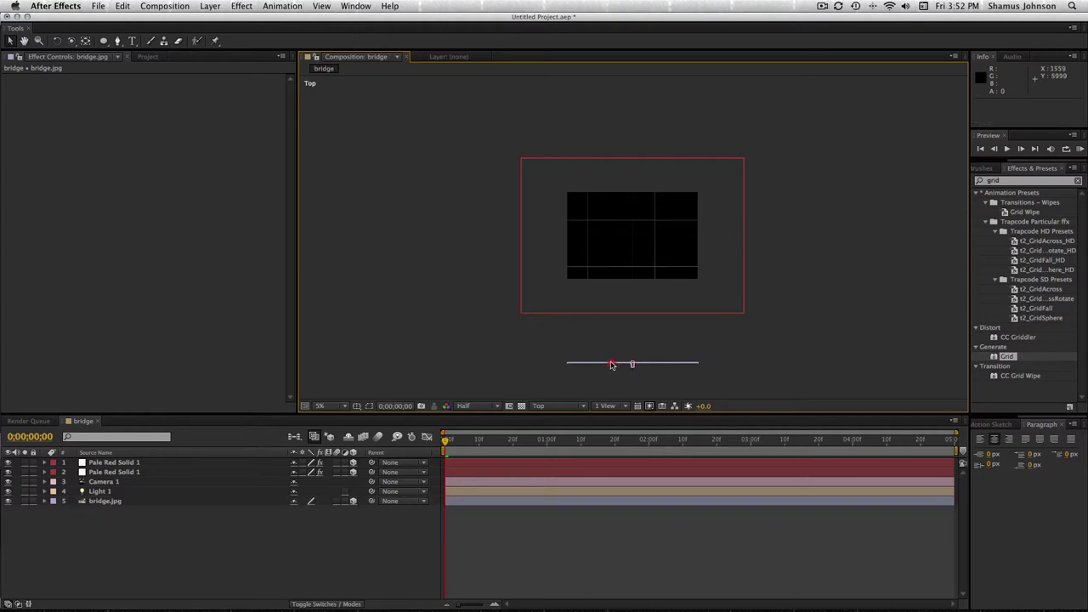
click(610, 353)
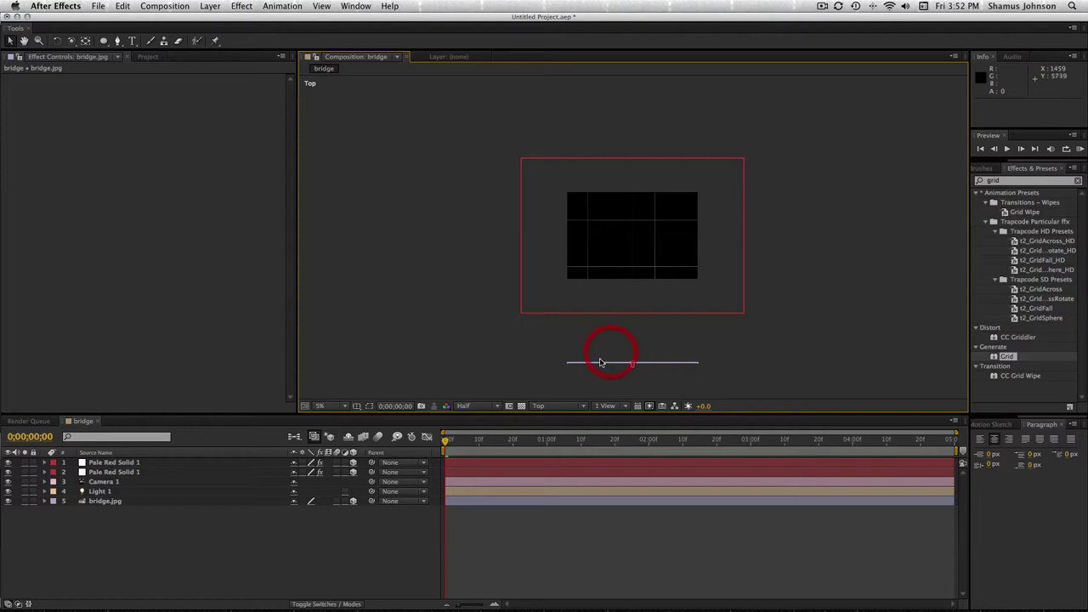
click(126, 500)
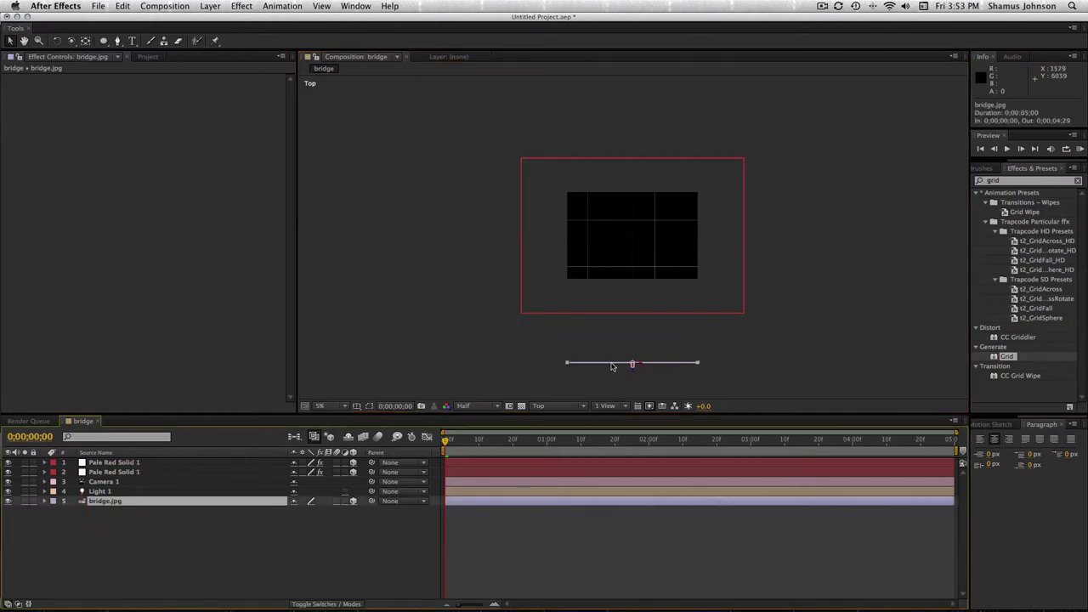
click(632, 368)
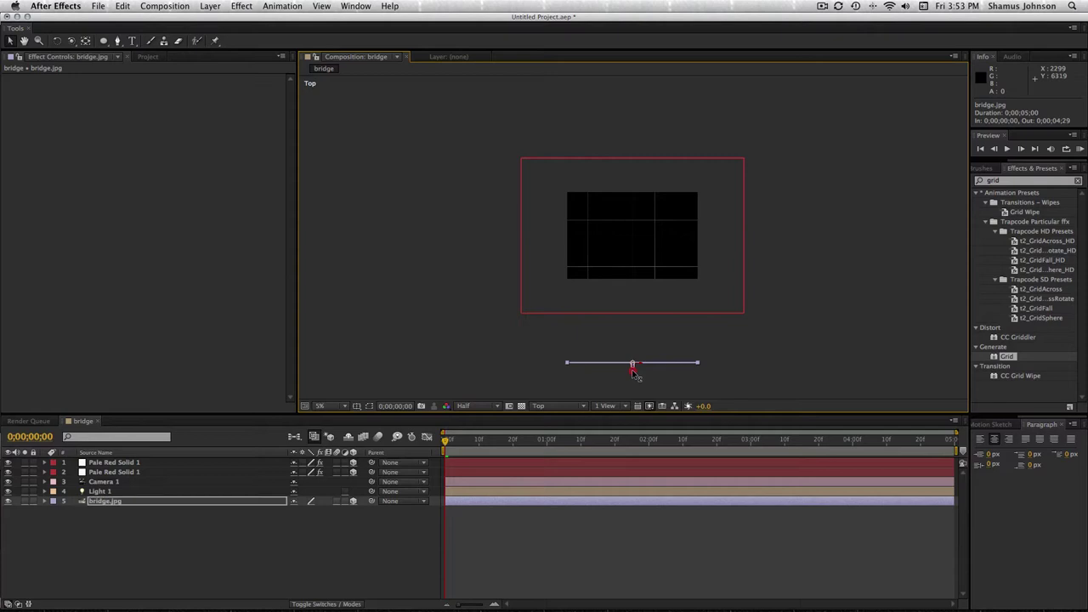
drag(632, 368, 633, 360)
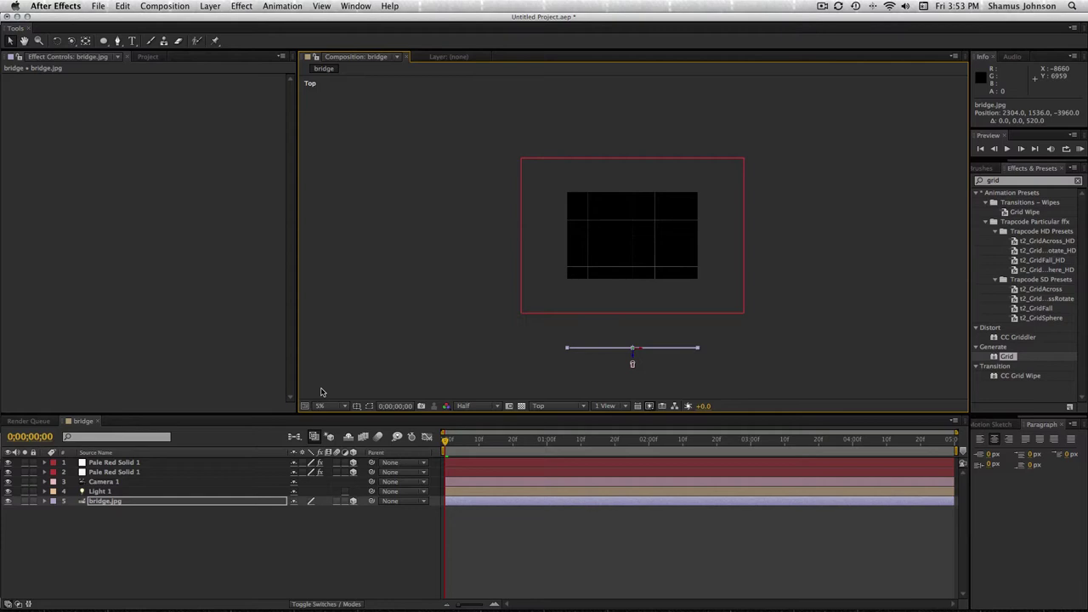
Switch to the Active Camera view, scale bridge.jpg to 12%, and reveal its Material Options
click(580, 407)
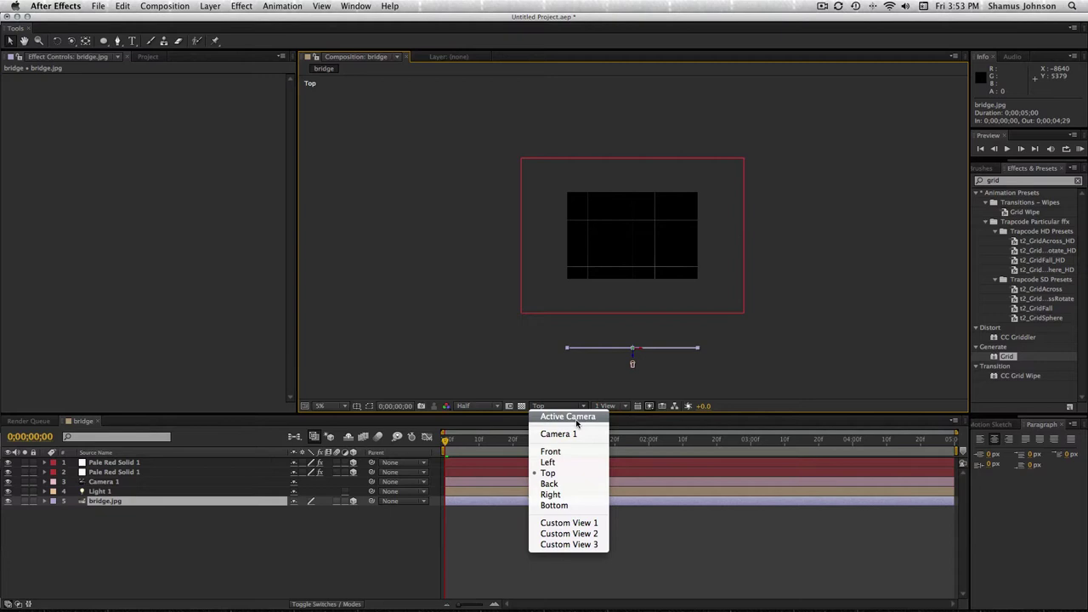
click(576, 419)
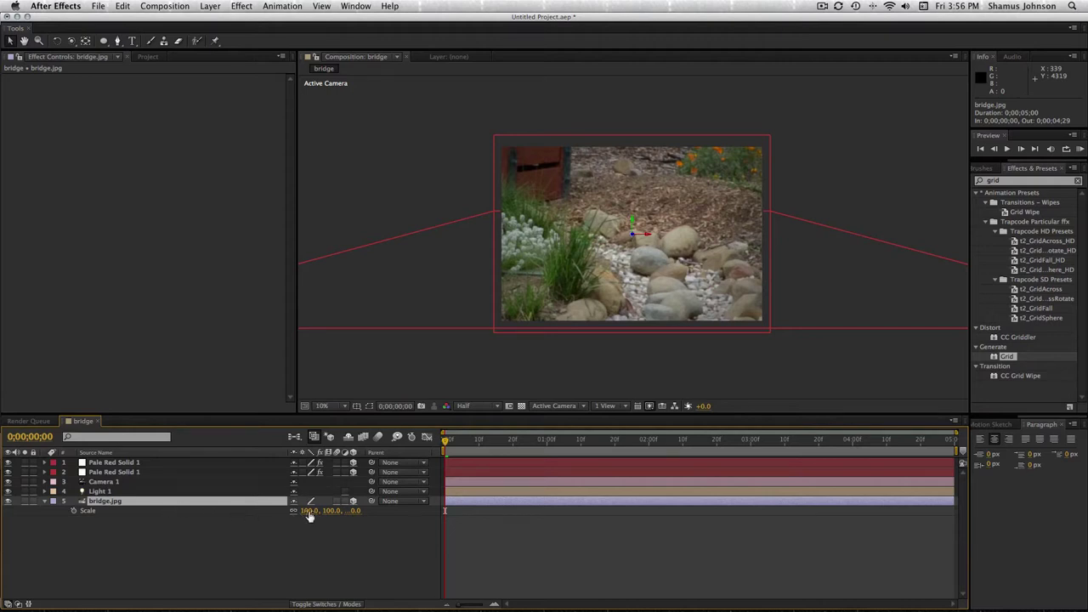
drag(305, 510, 259, 510)
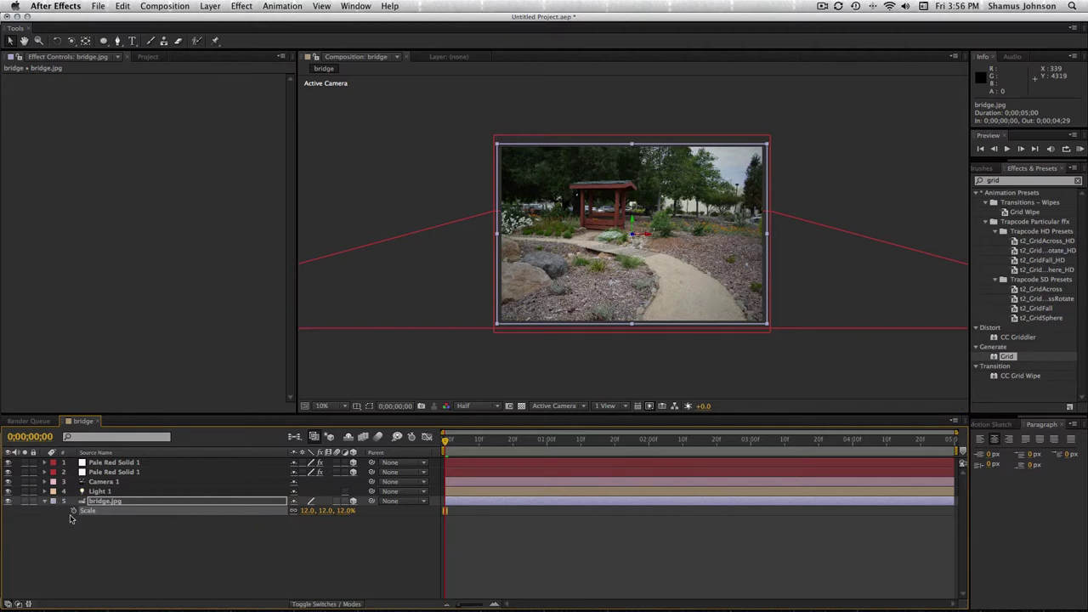
key(a)
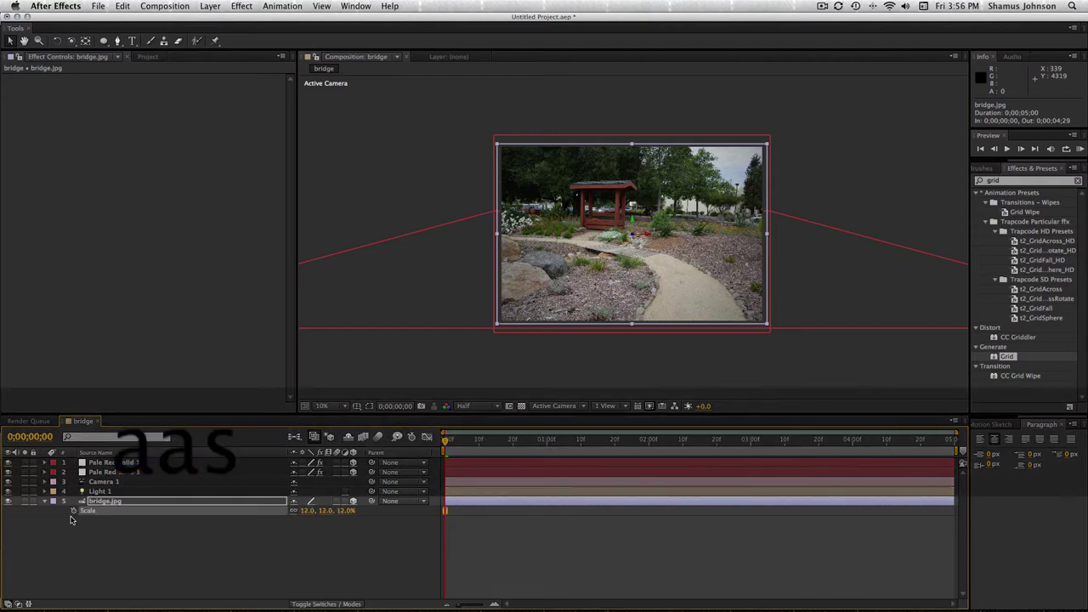
key(a)
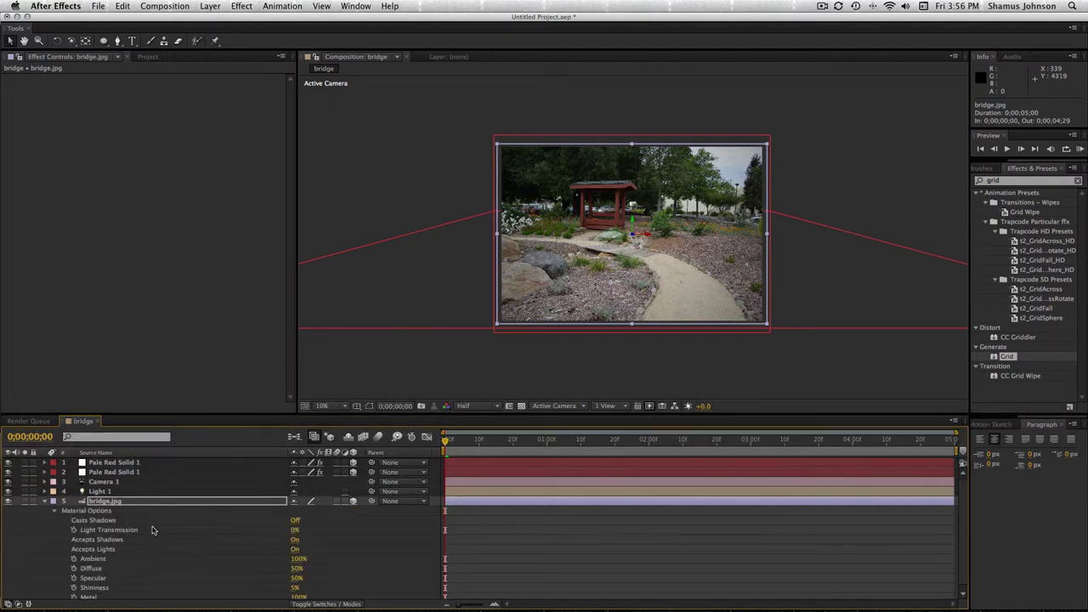
Set bridge.jpg Casts Shadows to Only and Light Transmission to 100%
click(294, 521)
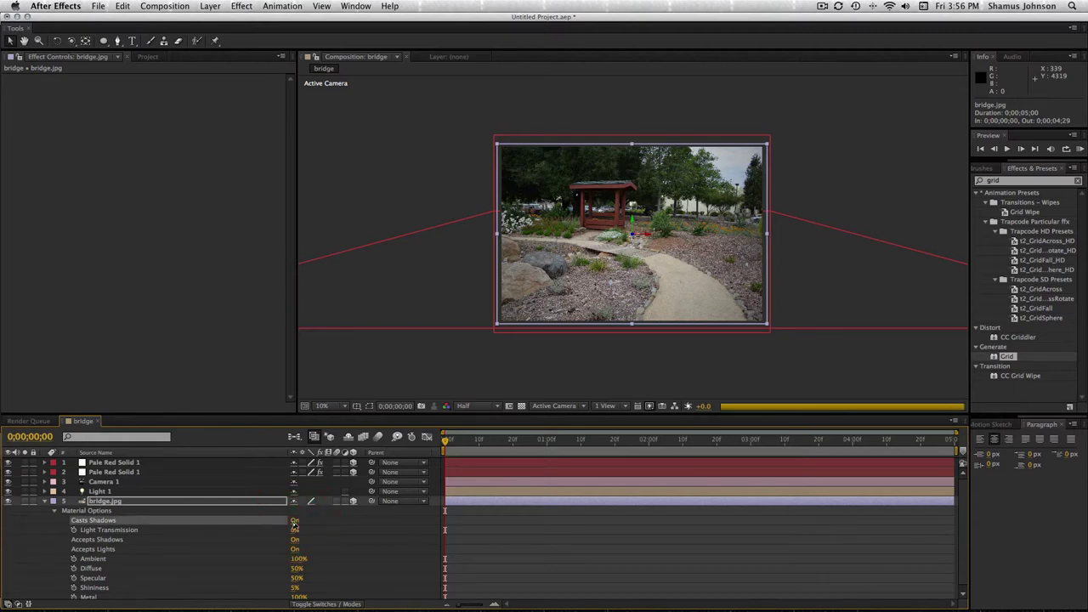
click(294, 522)
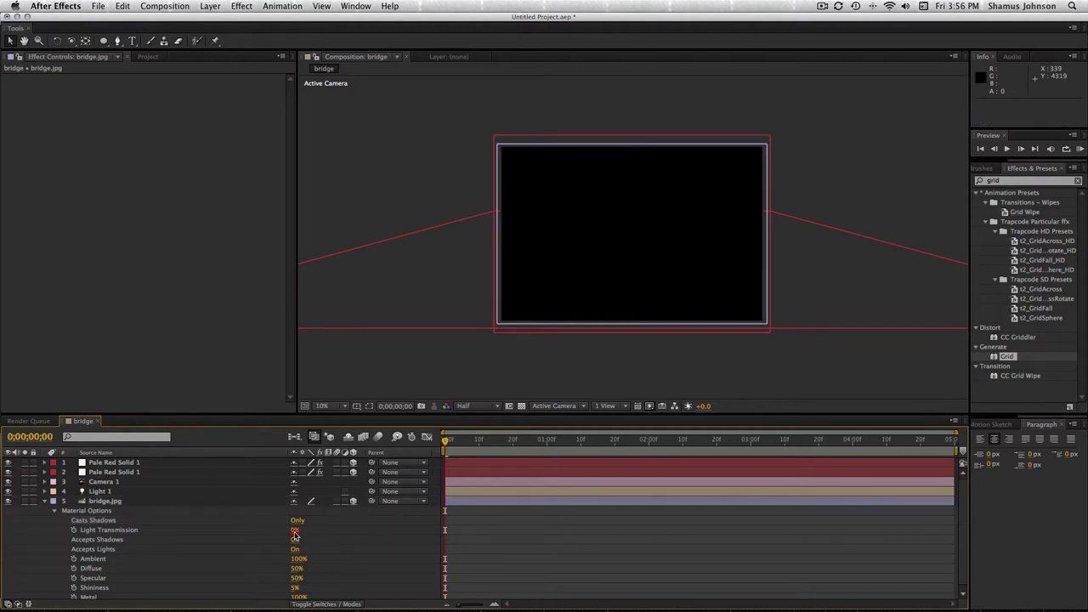
click(293, 531)
drag(294, 533, 418, 536)
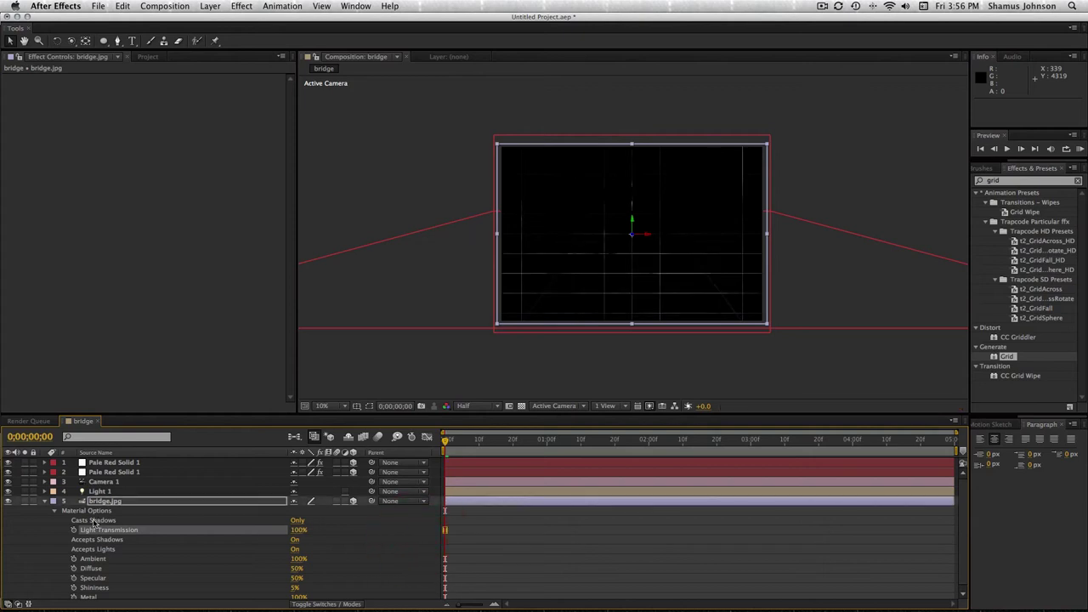
Select both grid solids, turn off their effects, and set Accepts Lights to Off
click(47, 505)
click(128, 463)
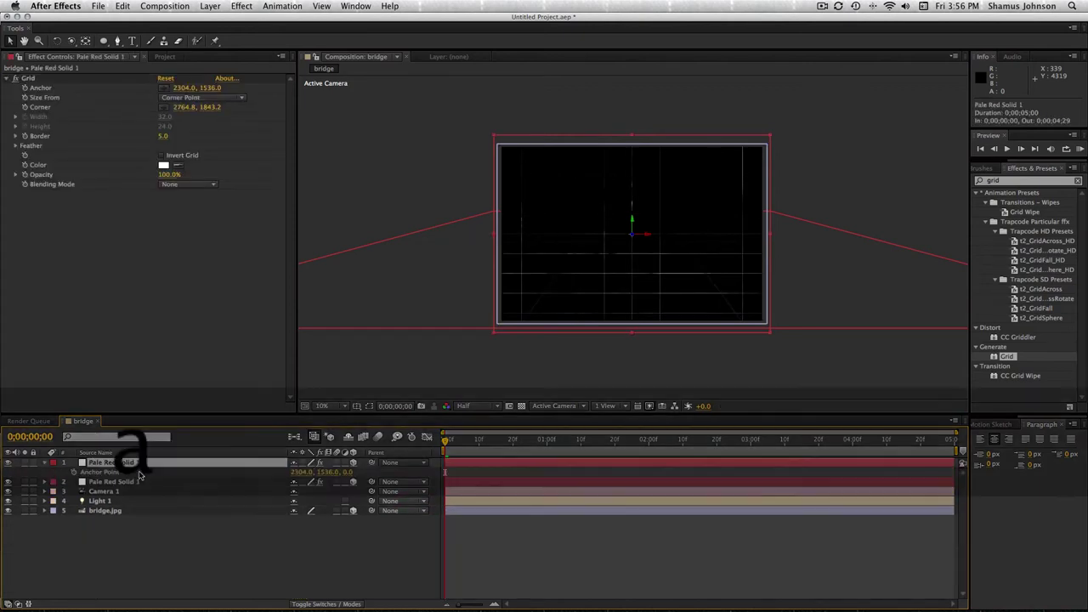
drag(139, 475, 132, 478)
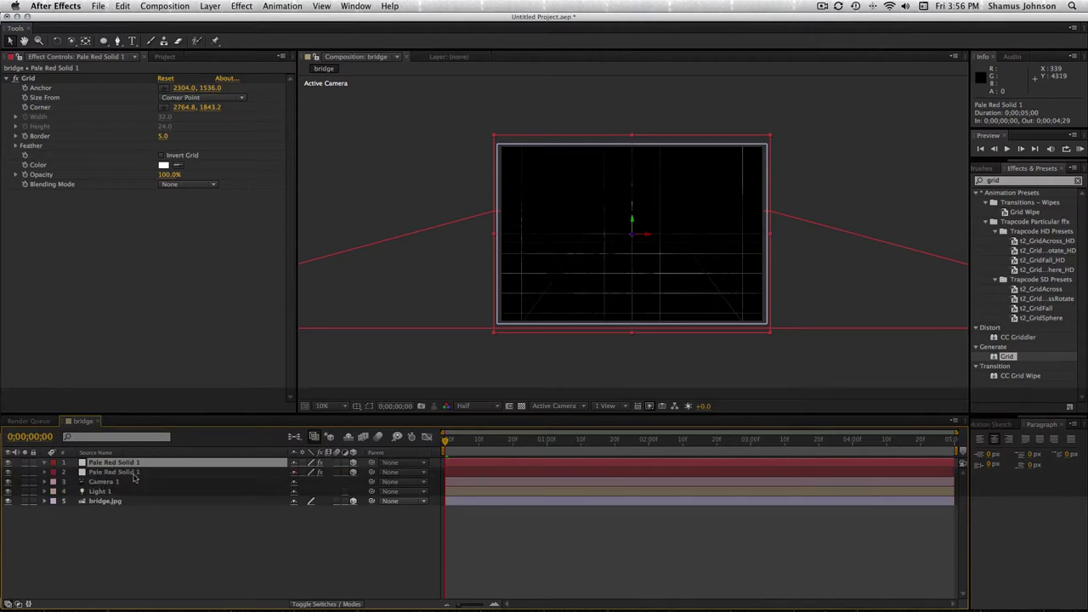
shift+click(133, 473)
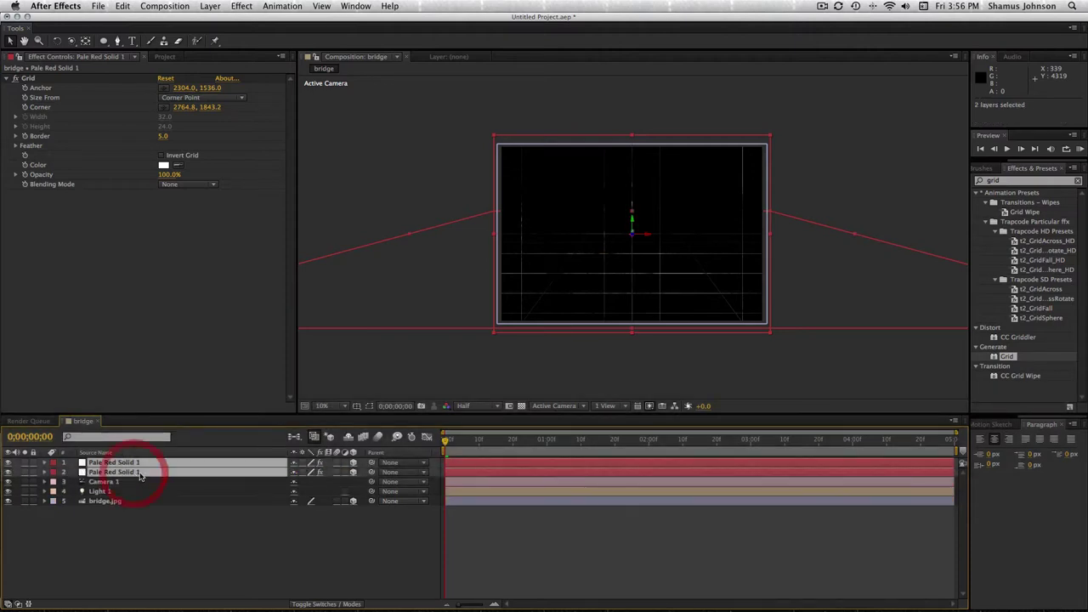
click(320, 463)
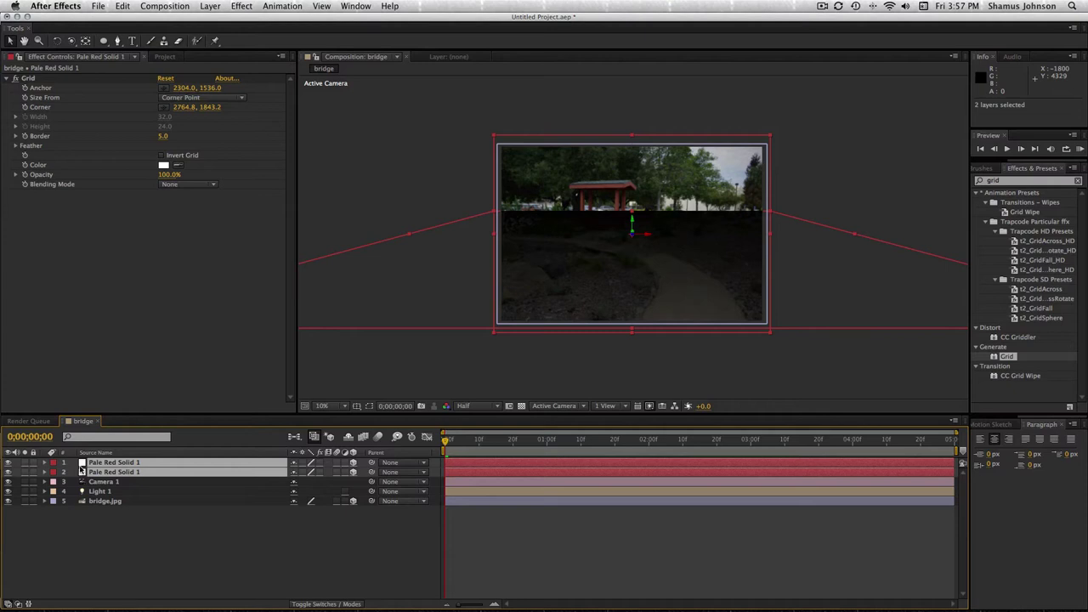
key(a)
key(a)
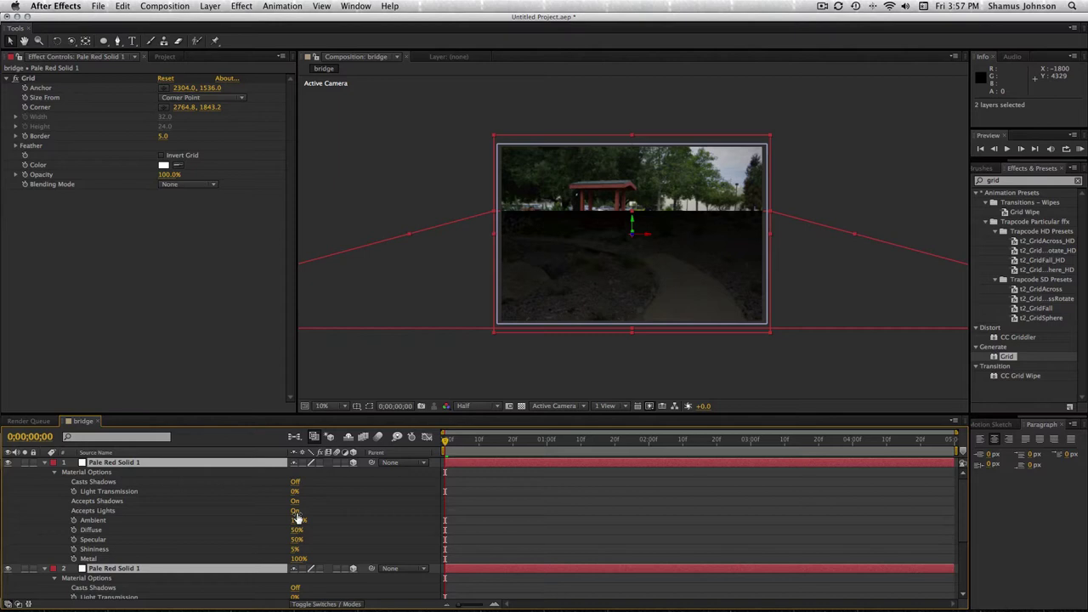
click(296, 510)
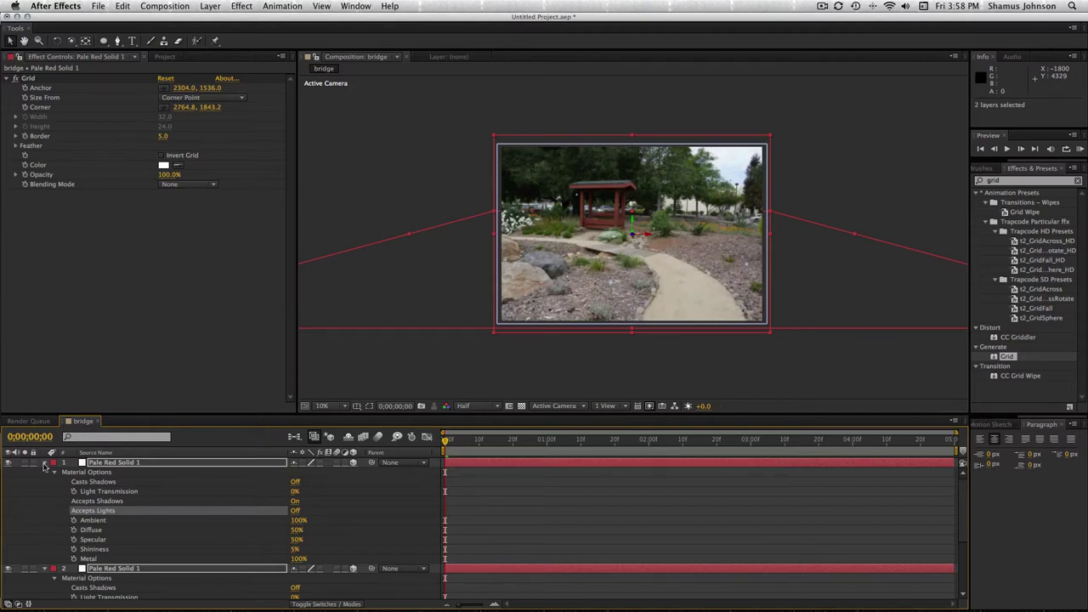
click(44, 464)
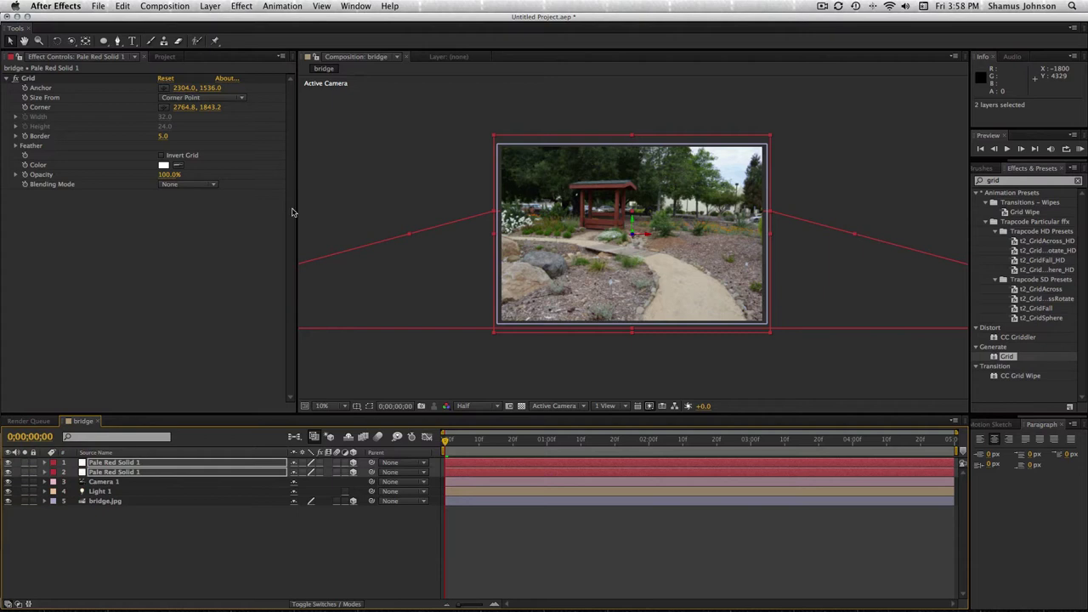
Add a 3D Null 1 layer and set Camera 1's Parent to 1. Null 1
click(209, 7)
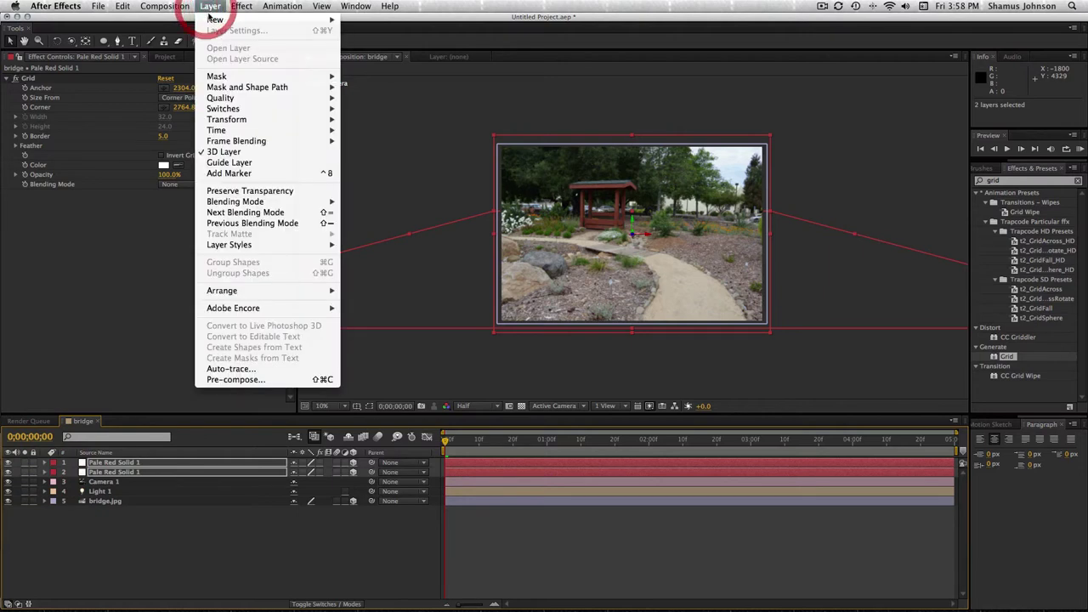
mouse_move(213, 19)
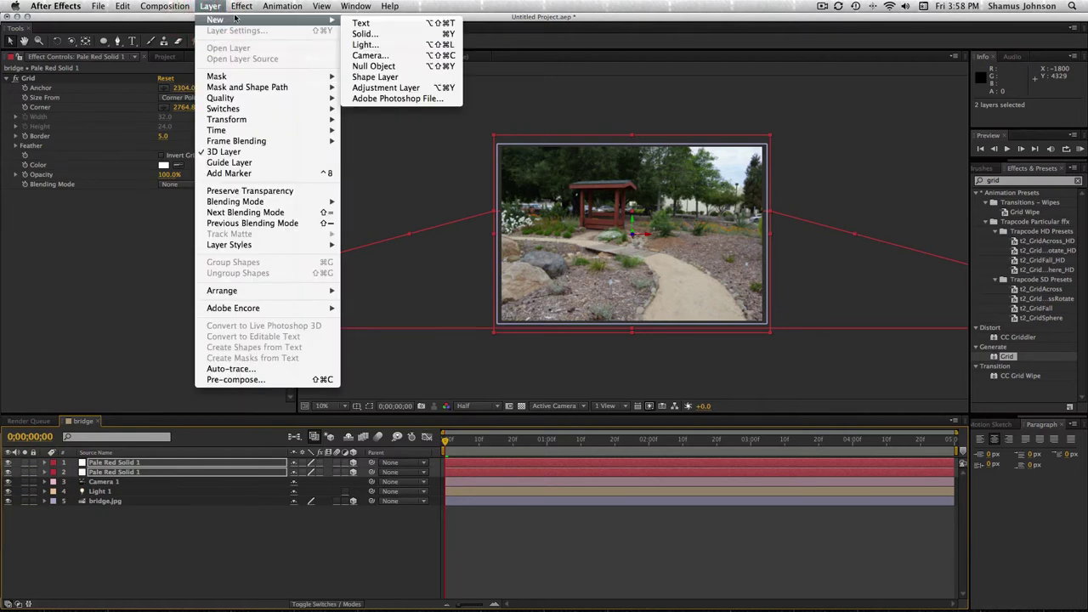
click(379, 66)
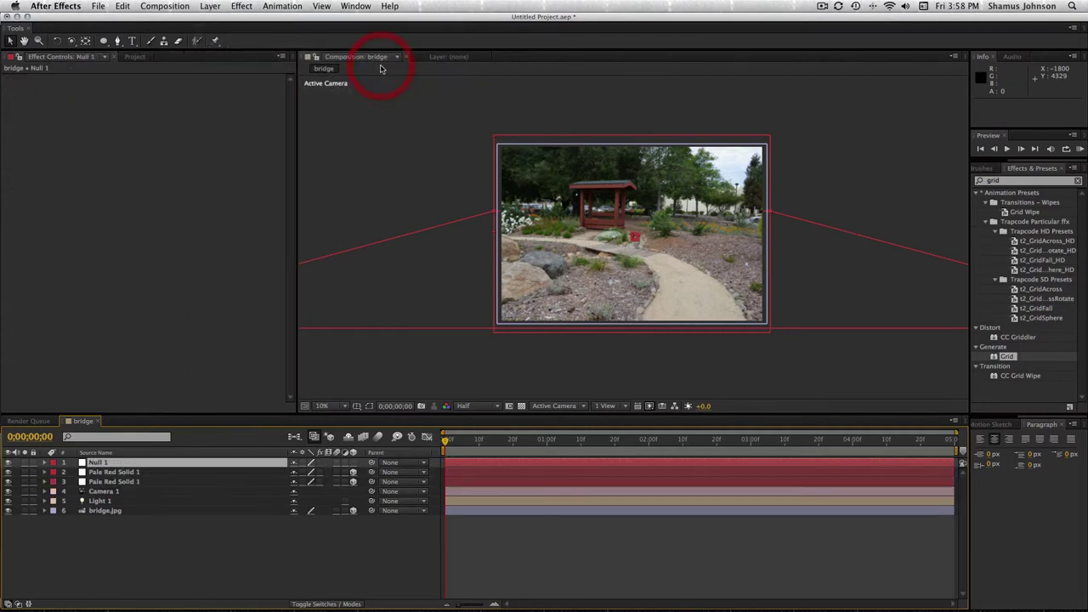
click(353, 462)
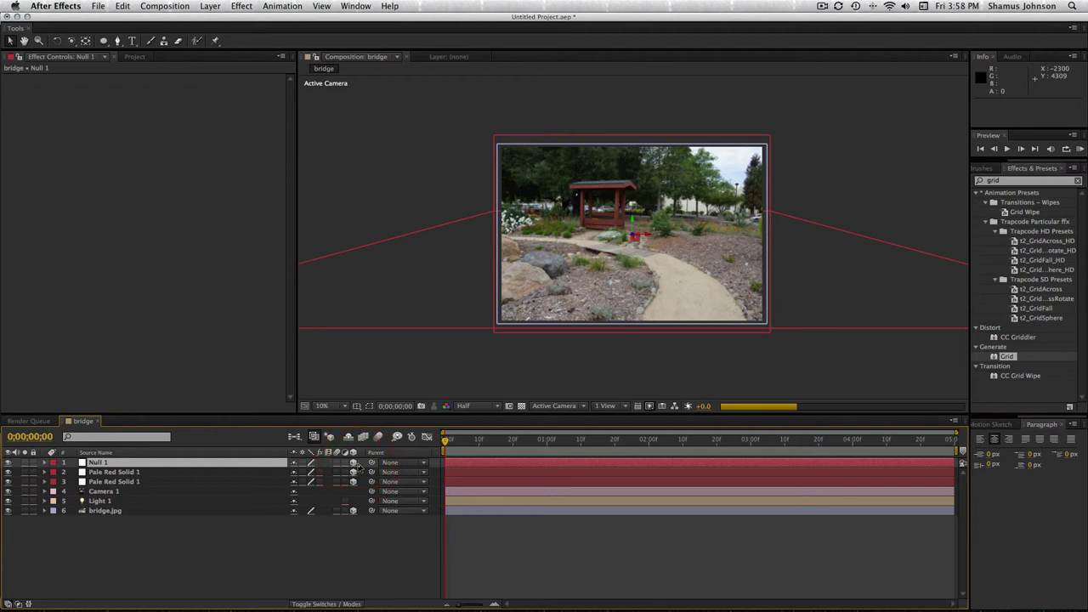
click(421, 492)
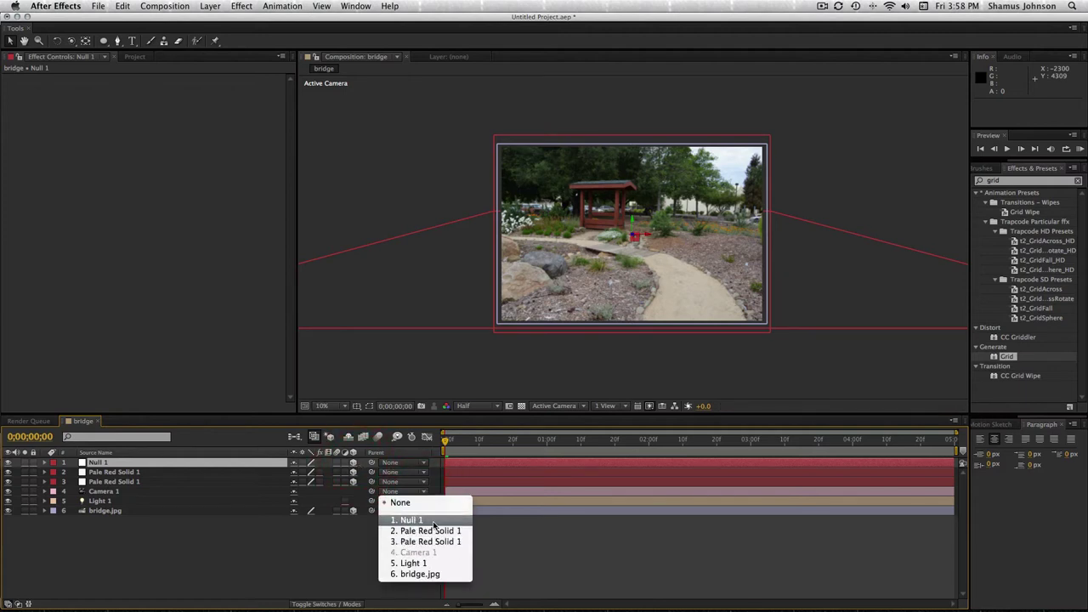
click(433, 521)
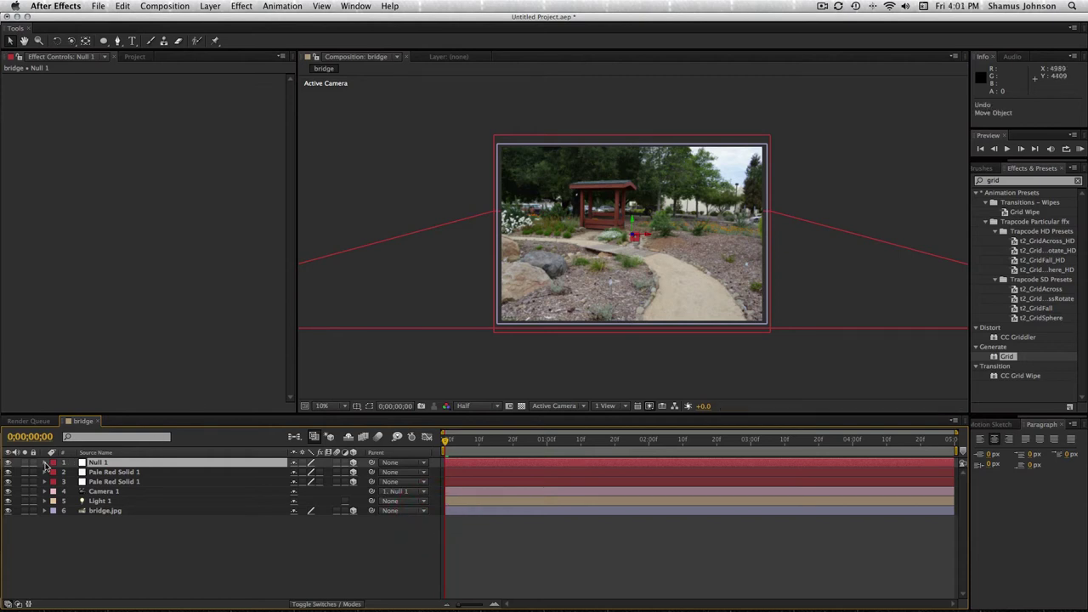
click(46, 464)
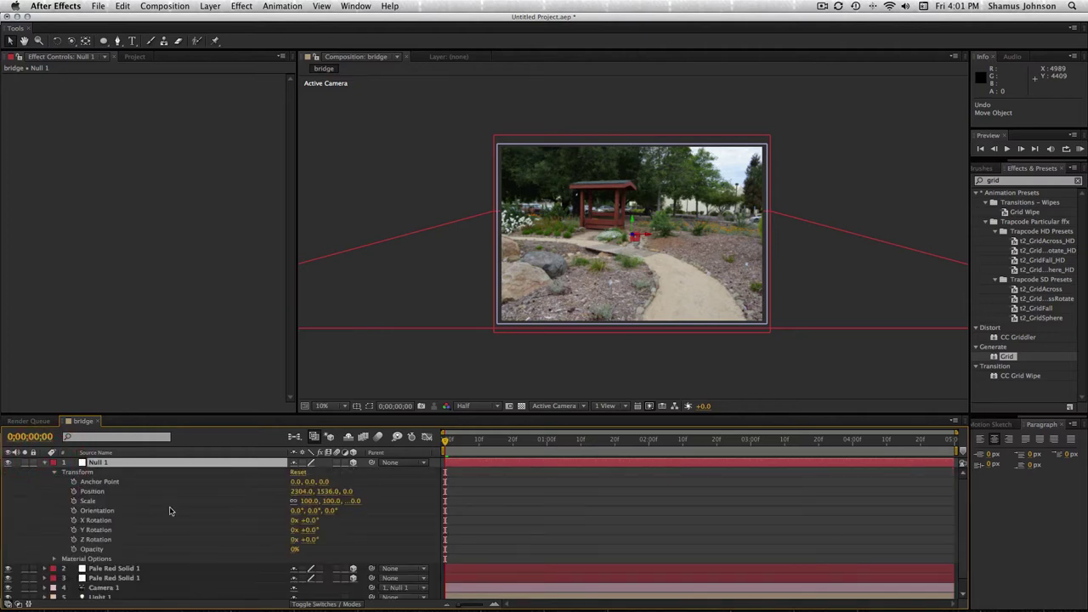
Move Null 1 to Position 2304, 1472, 94, shifting the parented camera with it
key(p)
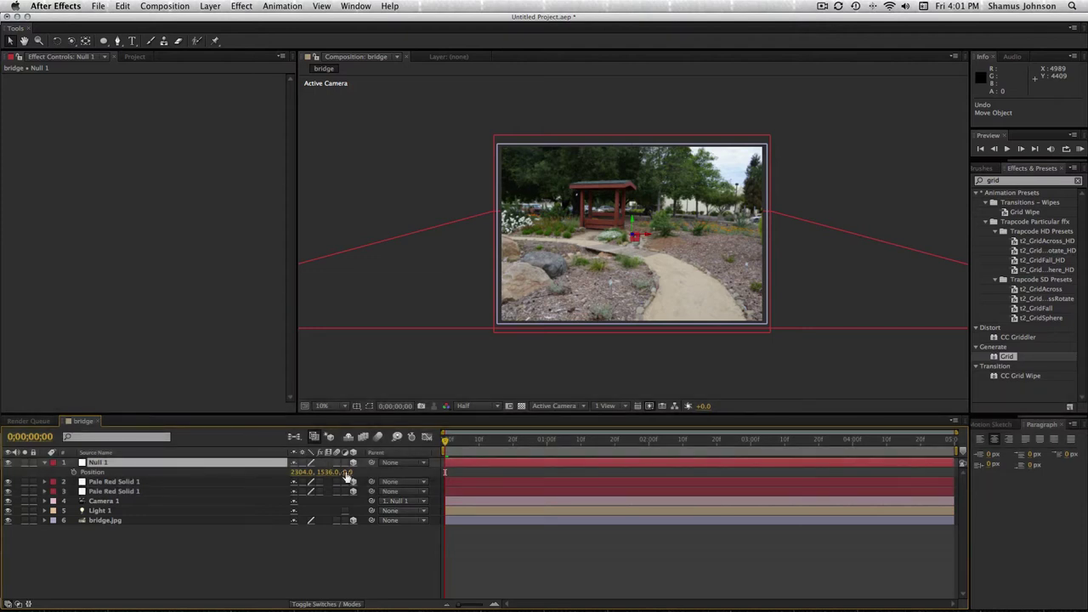
click(347, 472)
text(-300)
key(Return)
drag(357, 472, 399, 474)
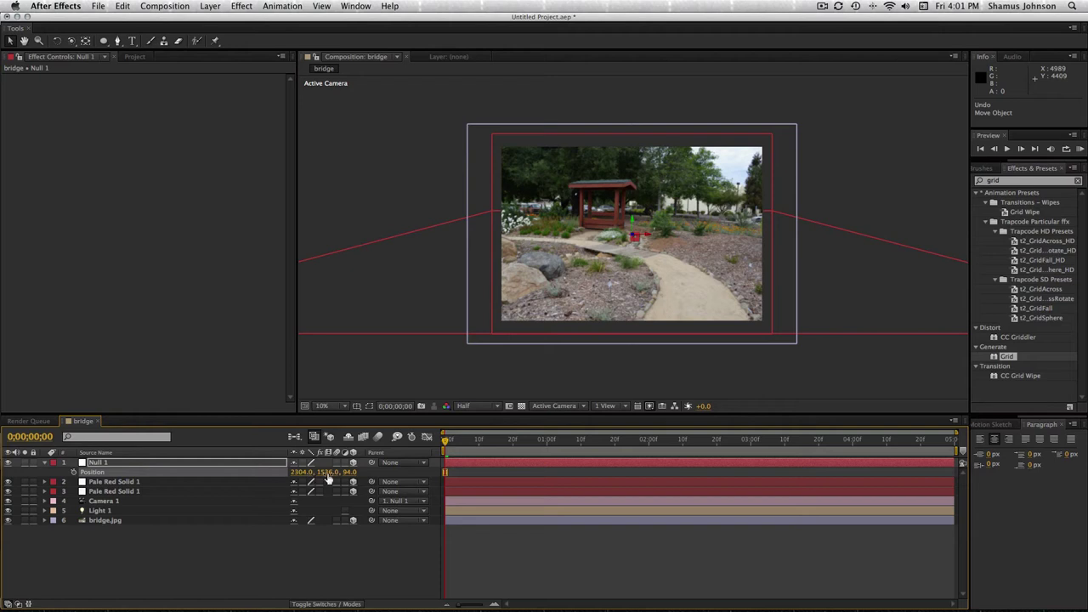
drag(325, 479, 300, 480)
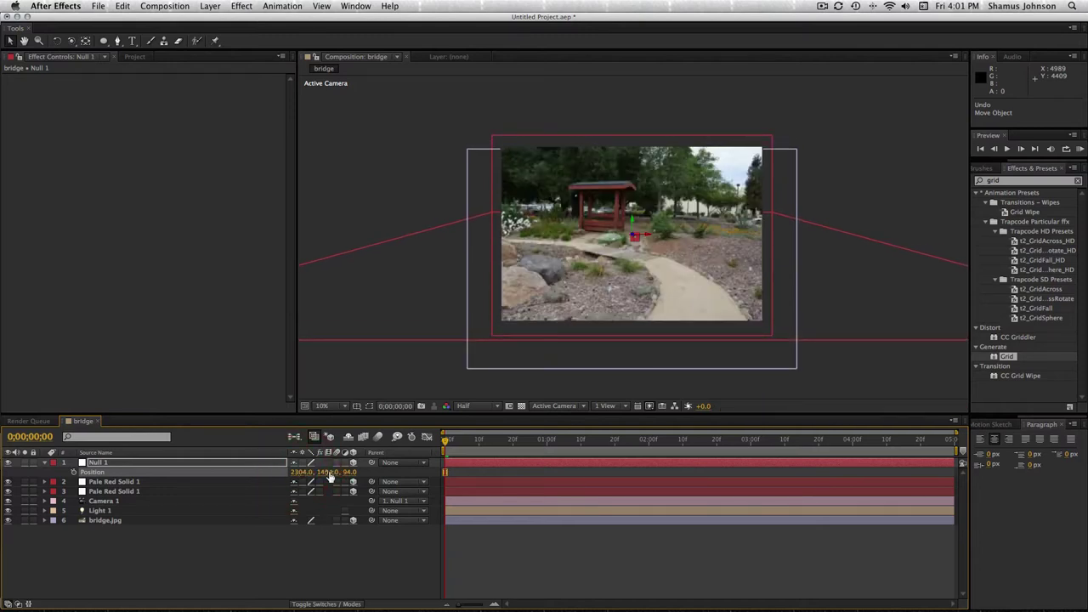
drag(328, 471, 316, 472)
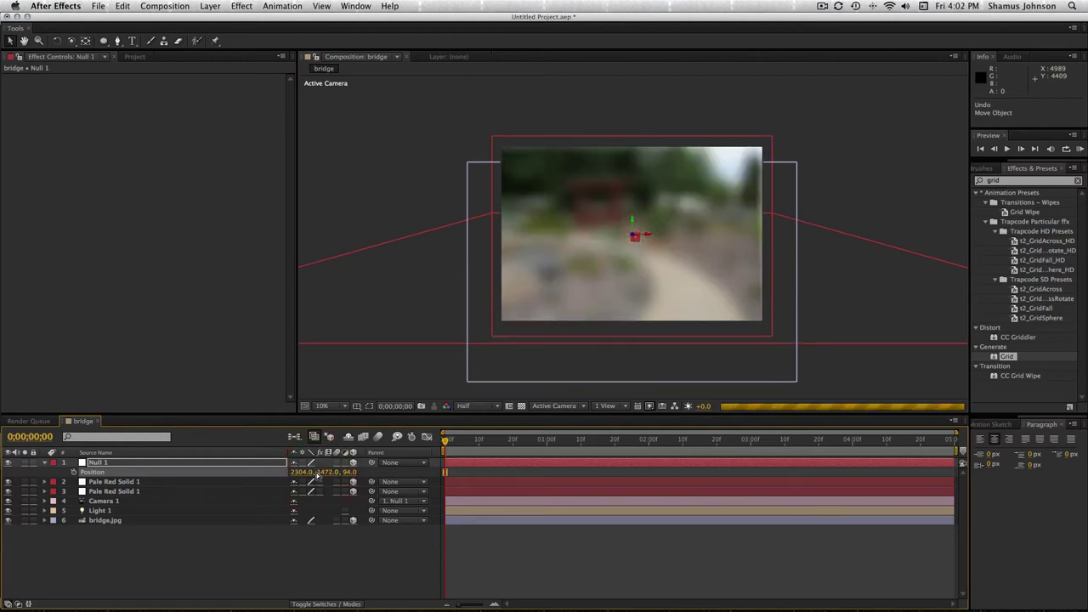
key(p)
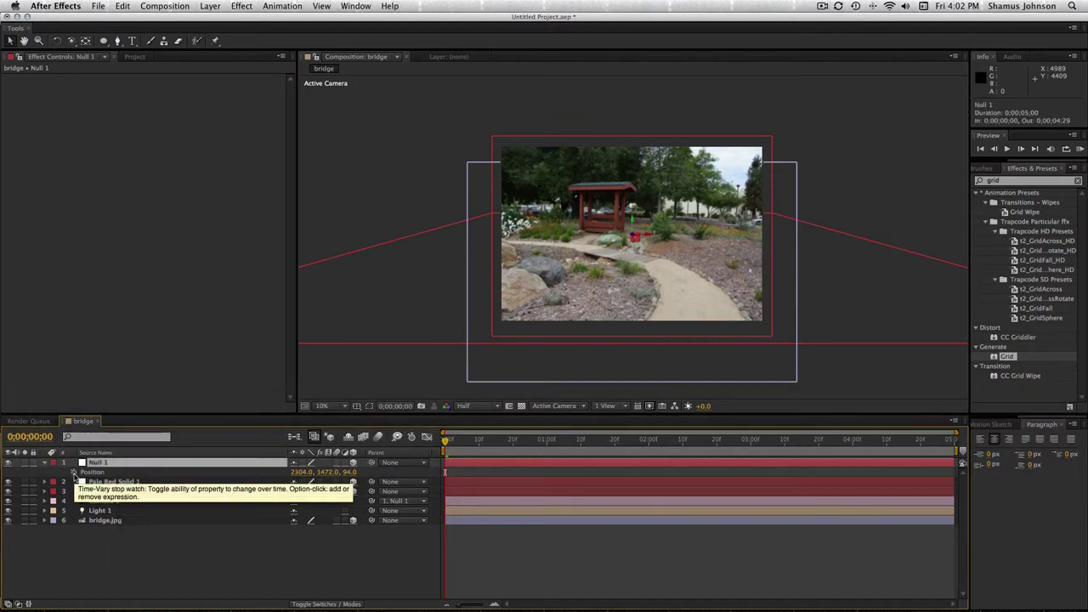
Keyframe Null 1's Position at frame 0, then move to the last frame, 0;00;04;29
click(74, 472)
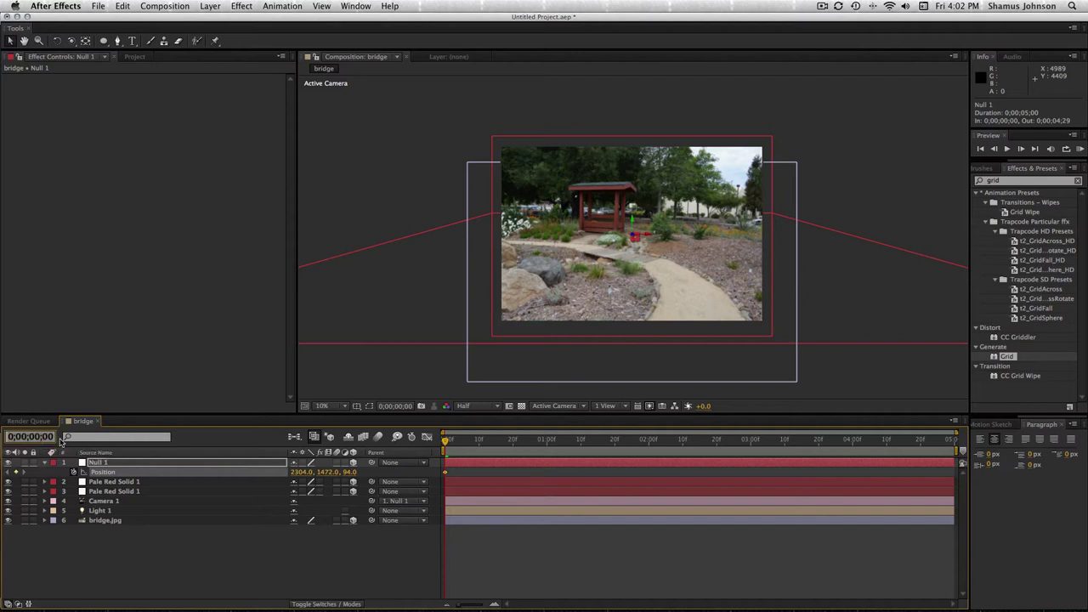
click(60, 437)
text(500)
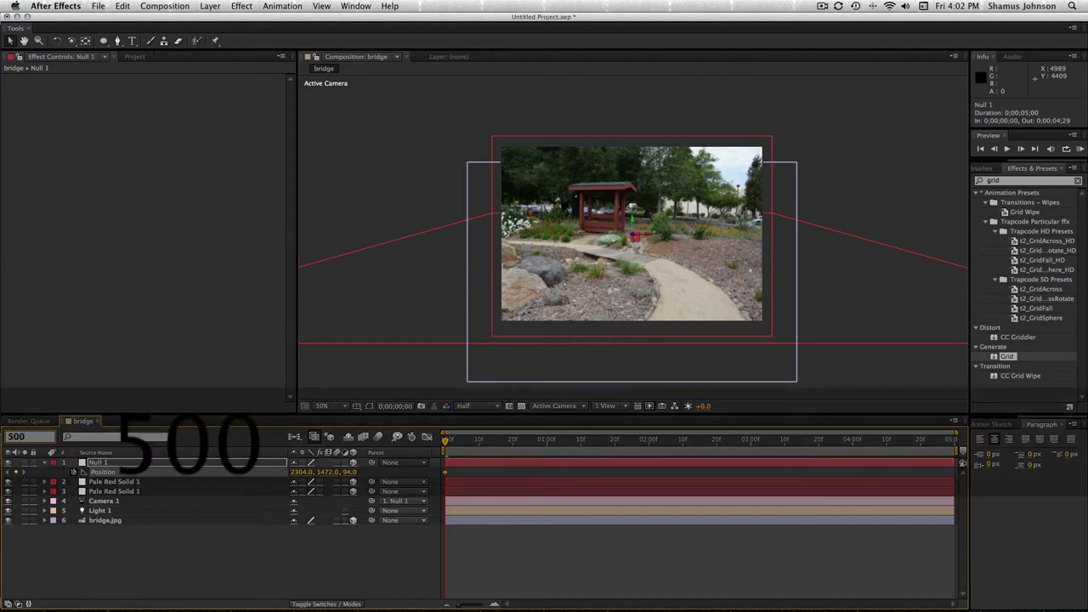
key(Return)
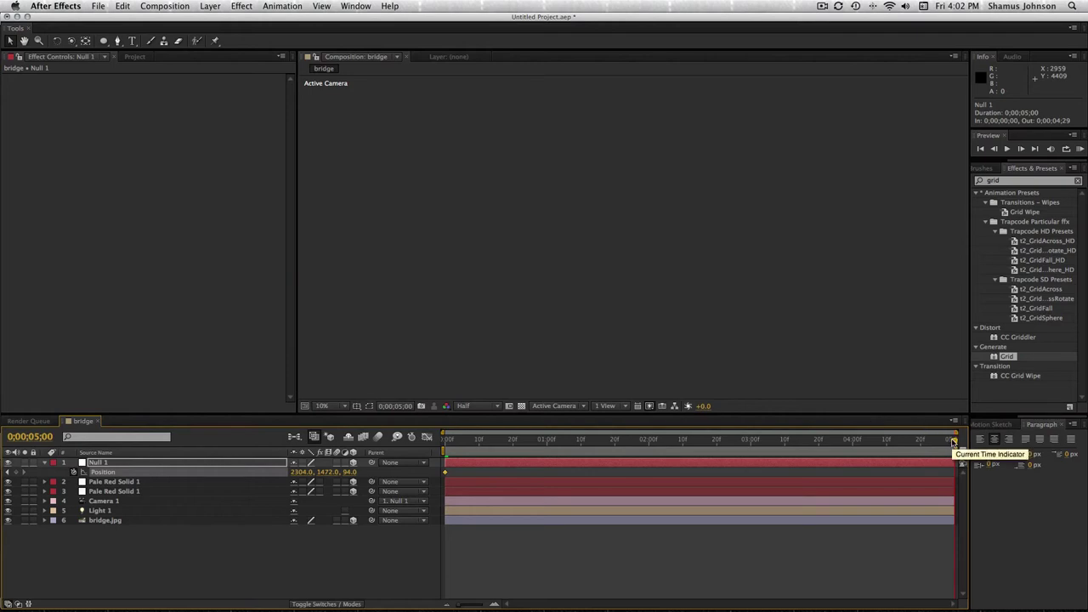
drag(952, 441, 949, 439)
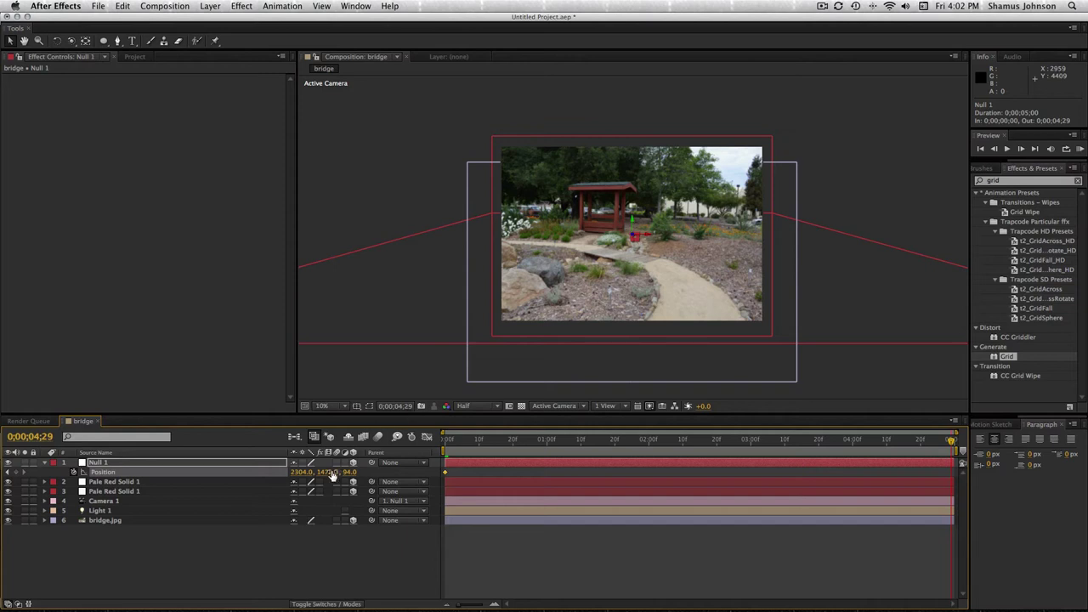
At the last frame, set Null 1's Position to 2304, 1583, 303
drag(328, 471, 360, 477)
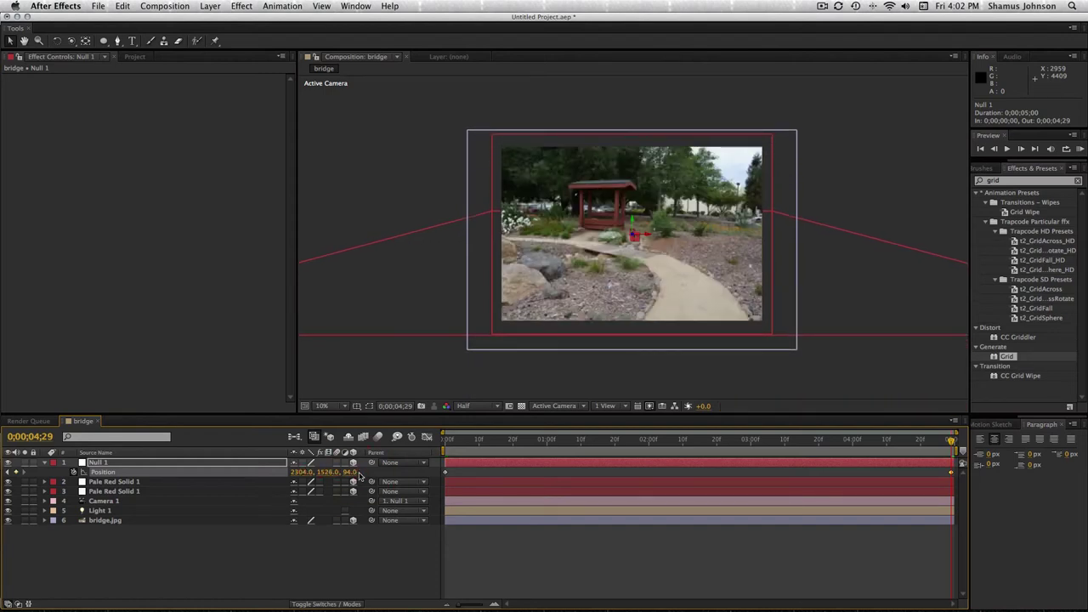
drag(325, 472, 355, 474)
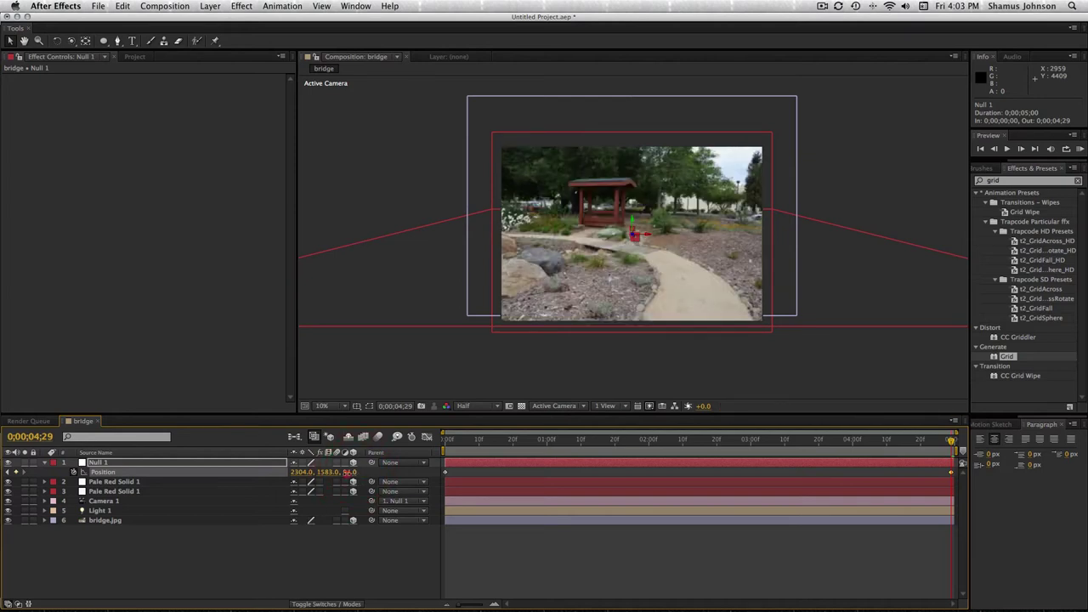
drag(347, 472, 471, 483)
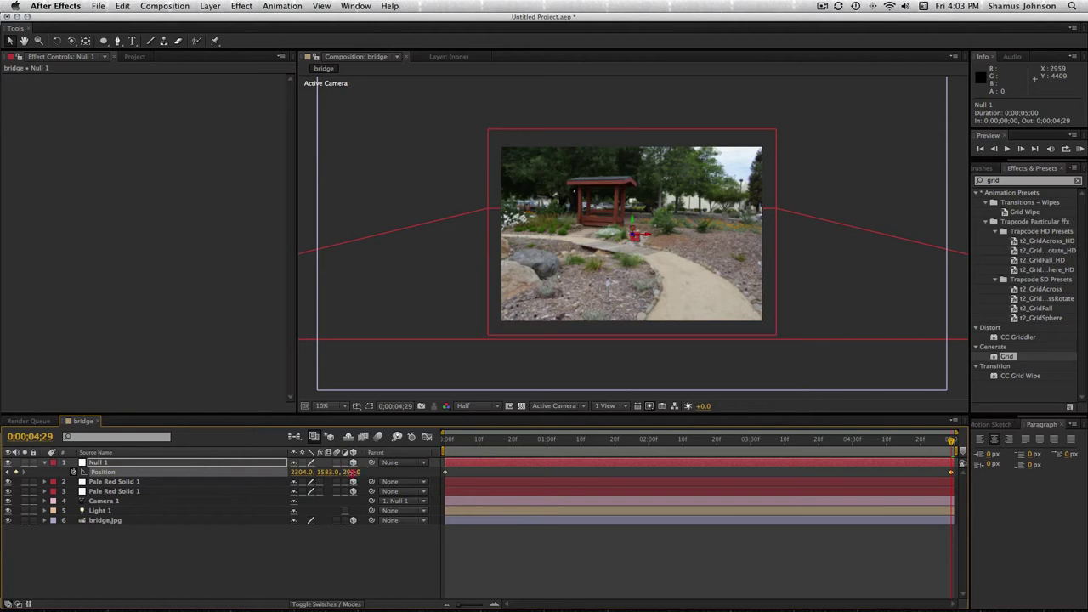
drag(353, 473, 425, 472)
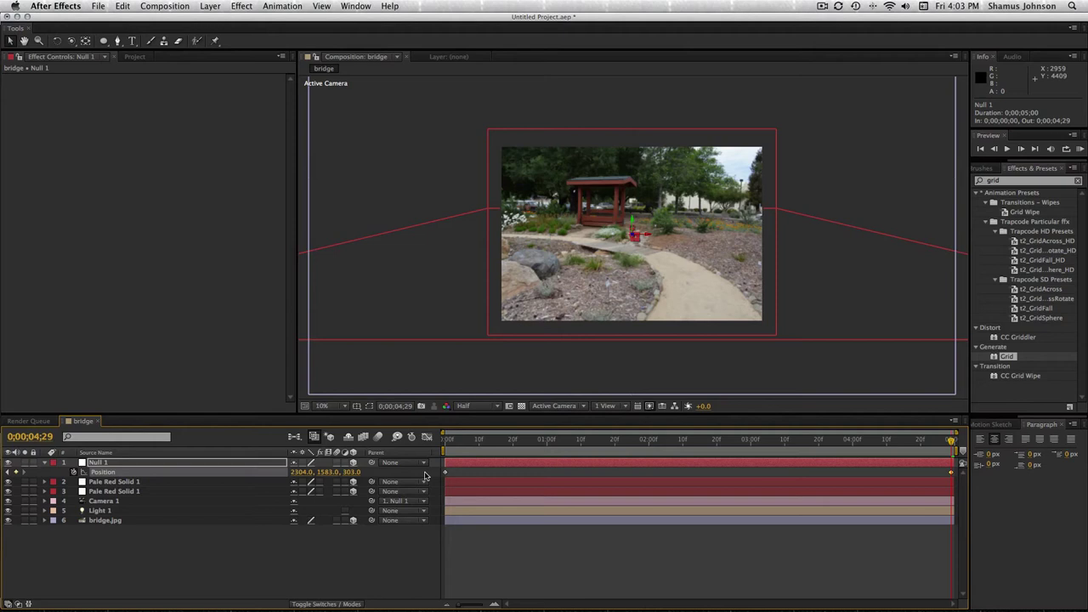
key(p)
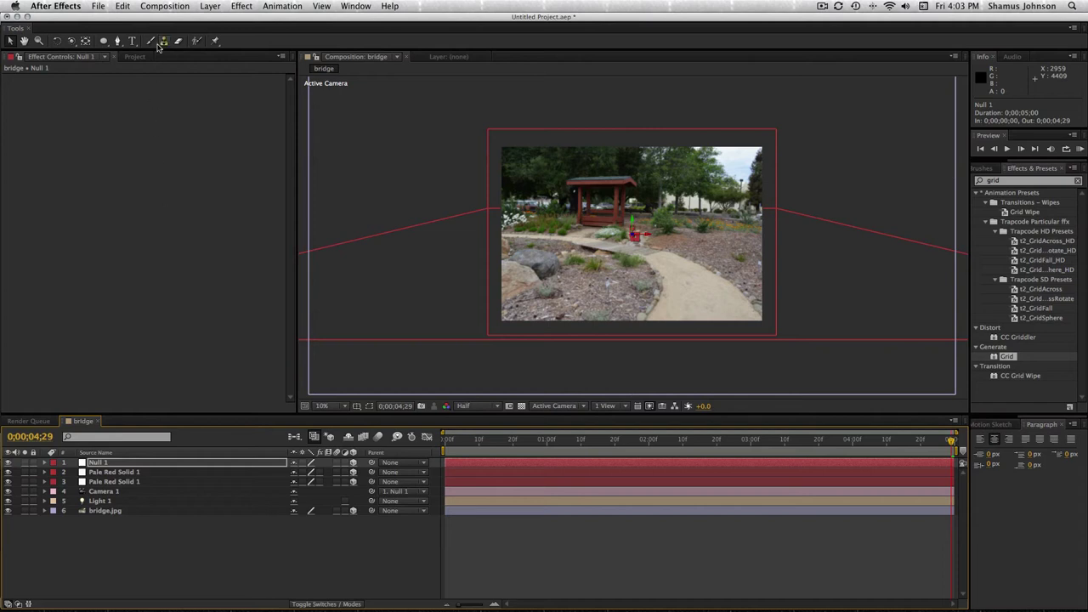
Set the bridge composition's Advanced 3D shadow map resolution to 2000 and confirm
click(181, 8)
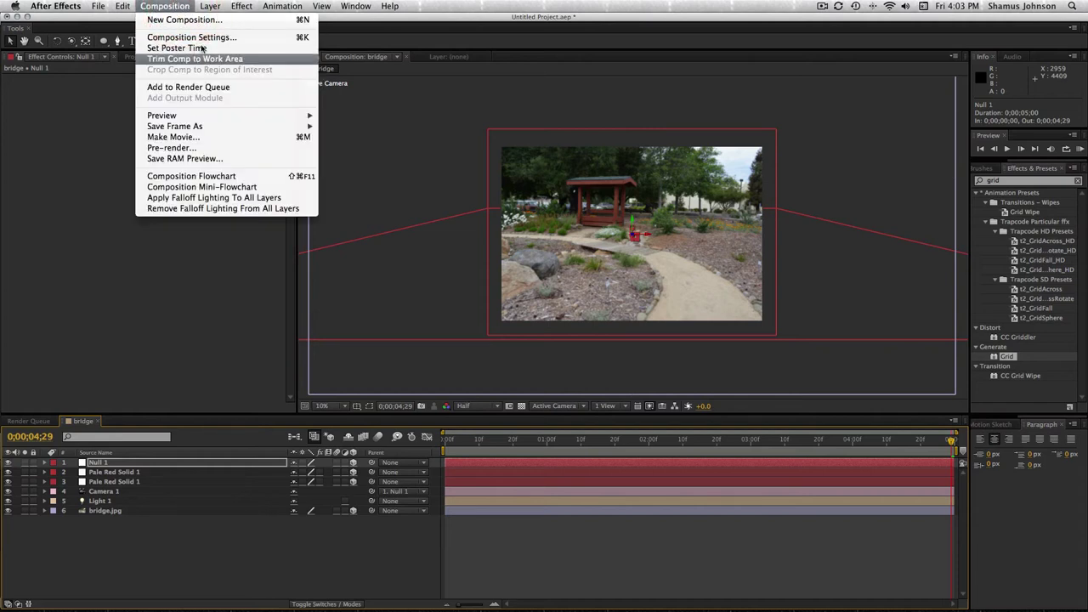
click(197, 37)
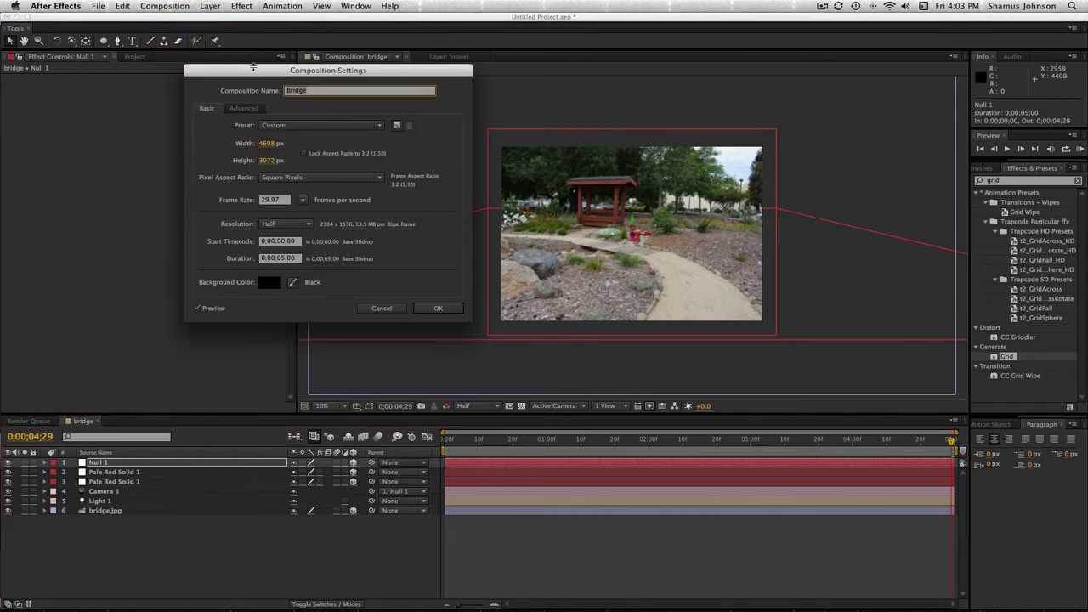
click(243, 109)
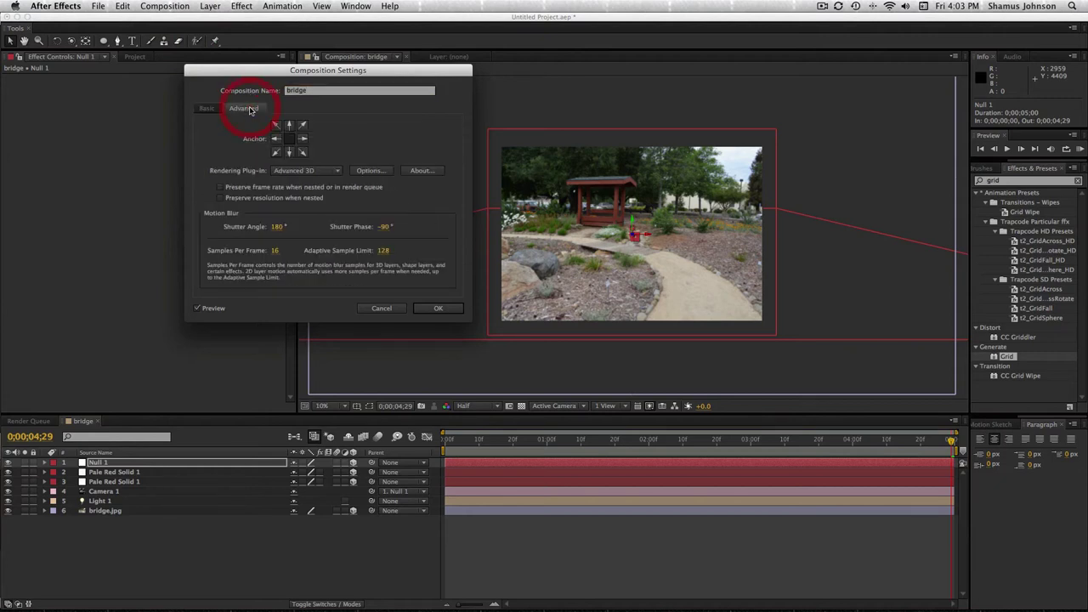
click(365, 171)
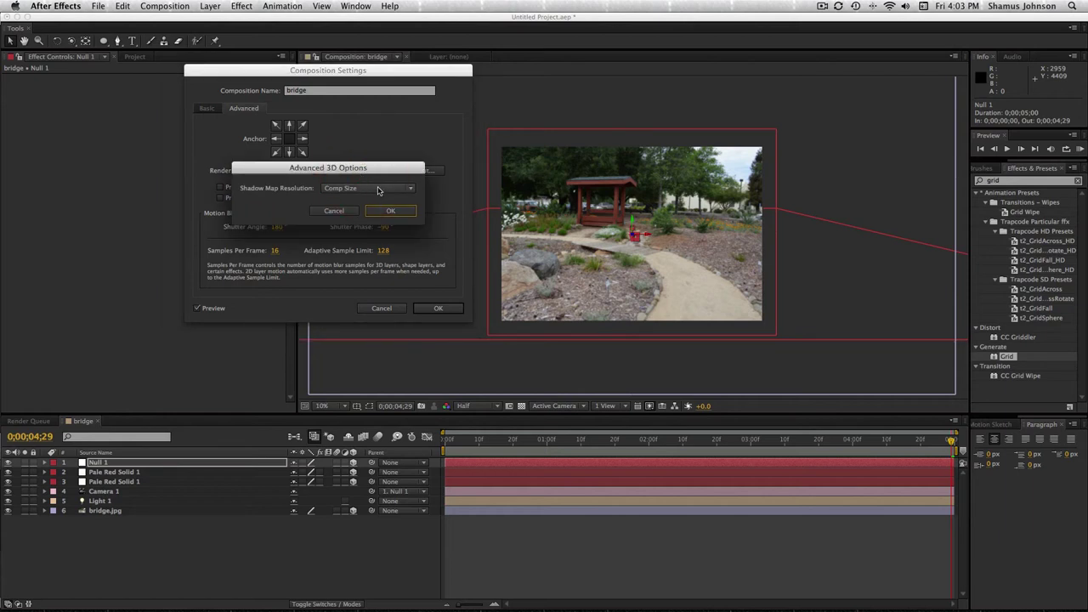
click(382, 190)
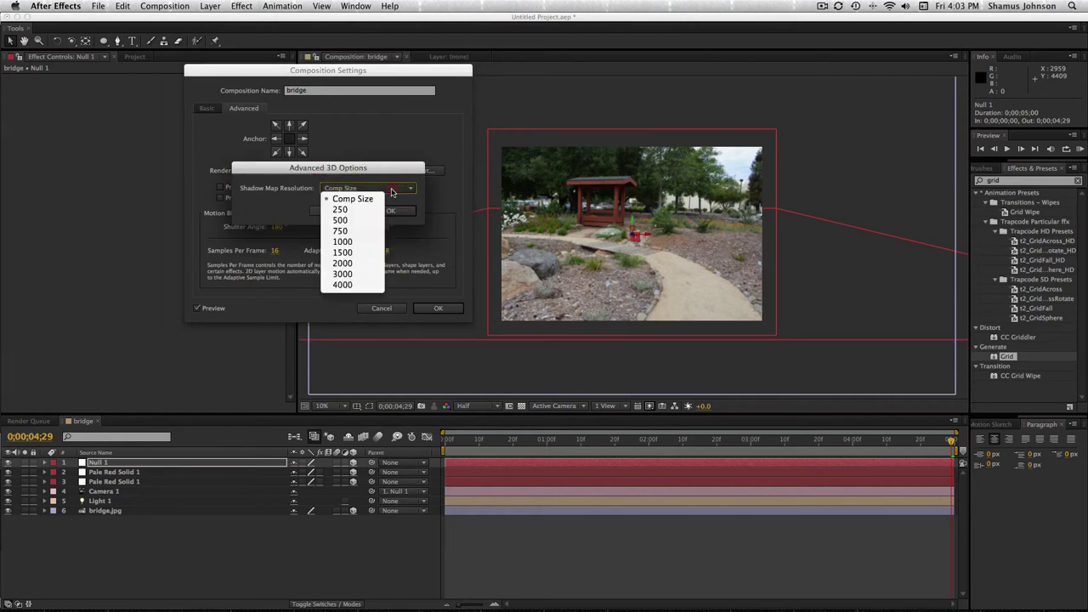
click(365, 264)
click(397, 211)
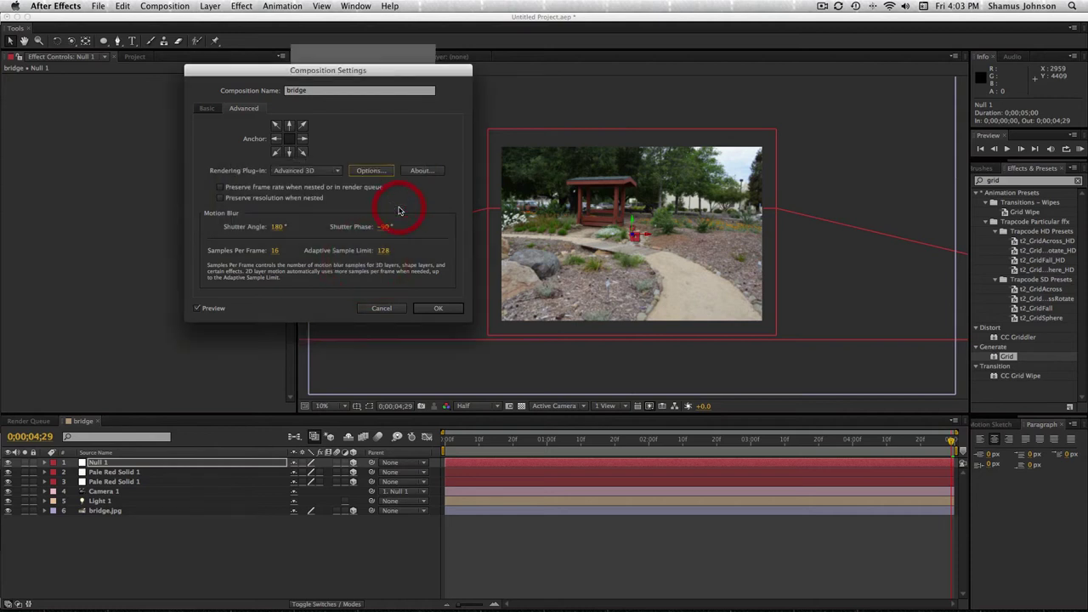
click(455, 309)
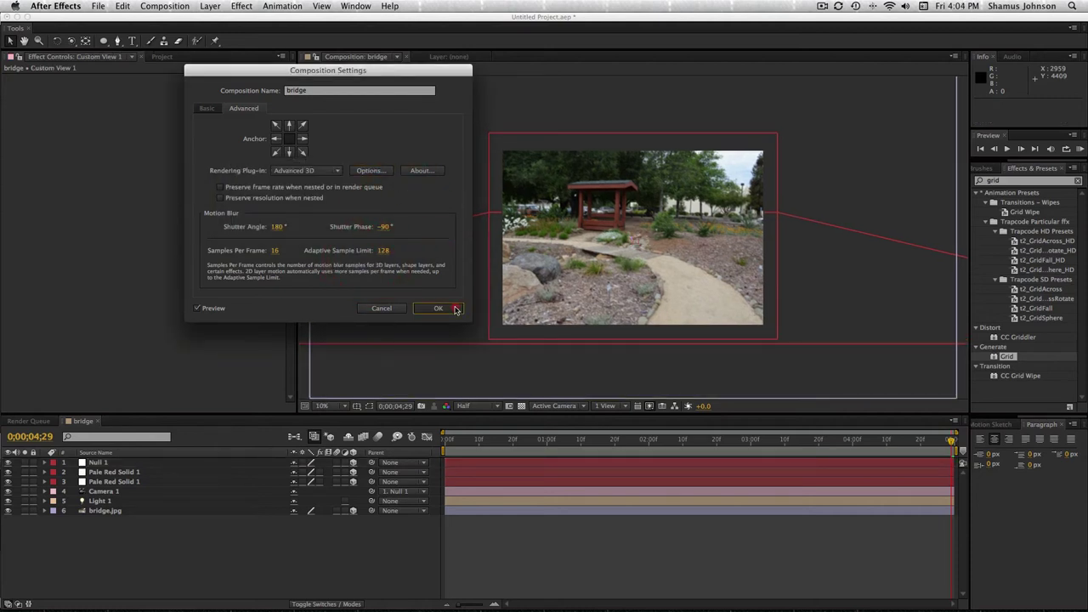
Create the new composition Comp 1 with width 1280 and height 720
click(174, 7)
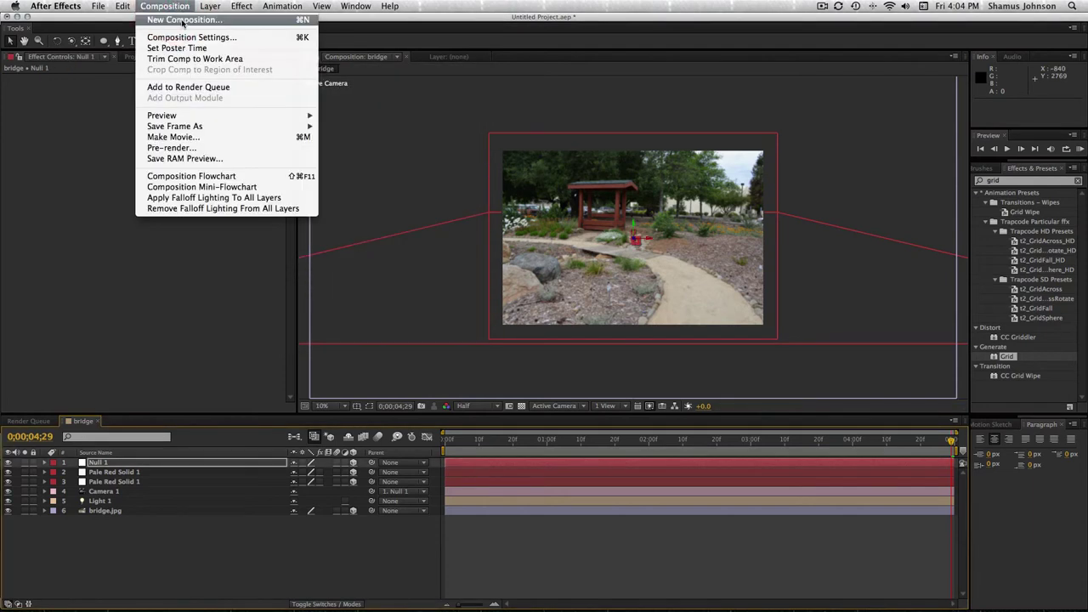
click(182, 20)
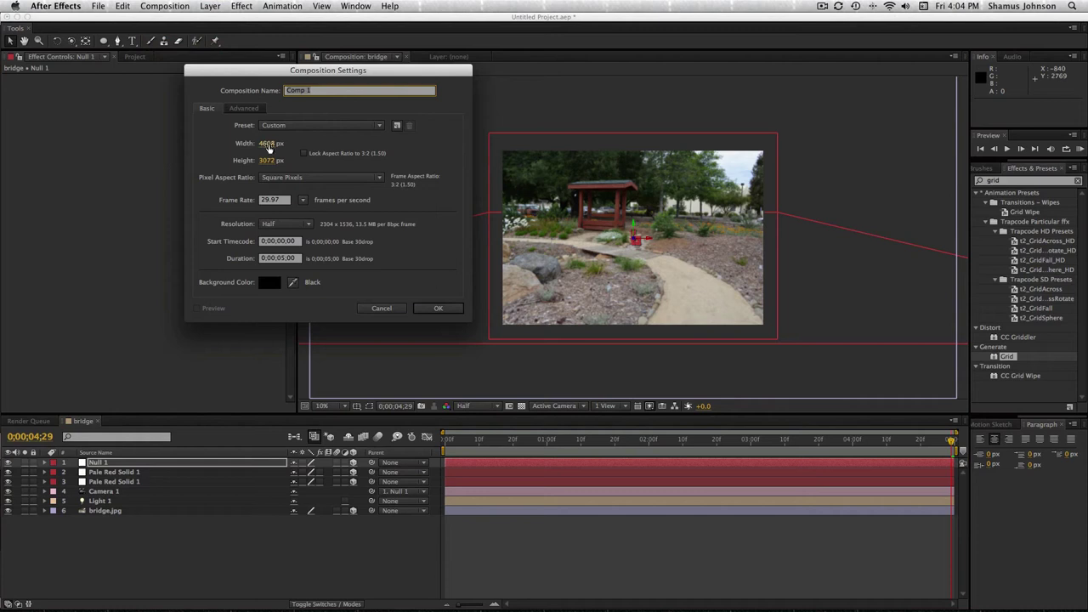
click(269, 146)
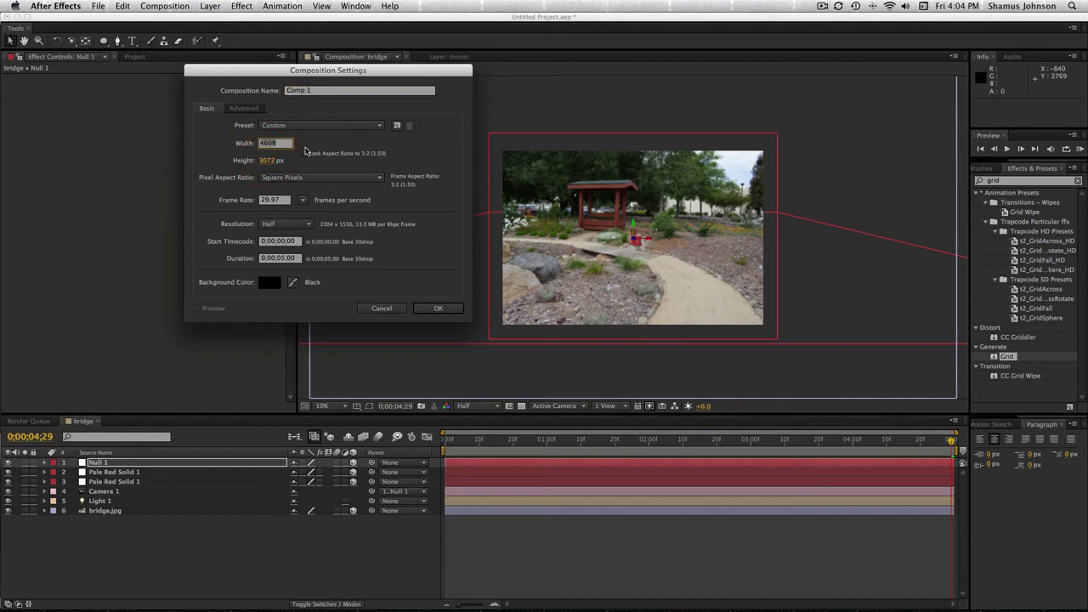
text(1280)
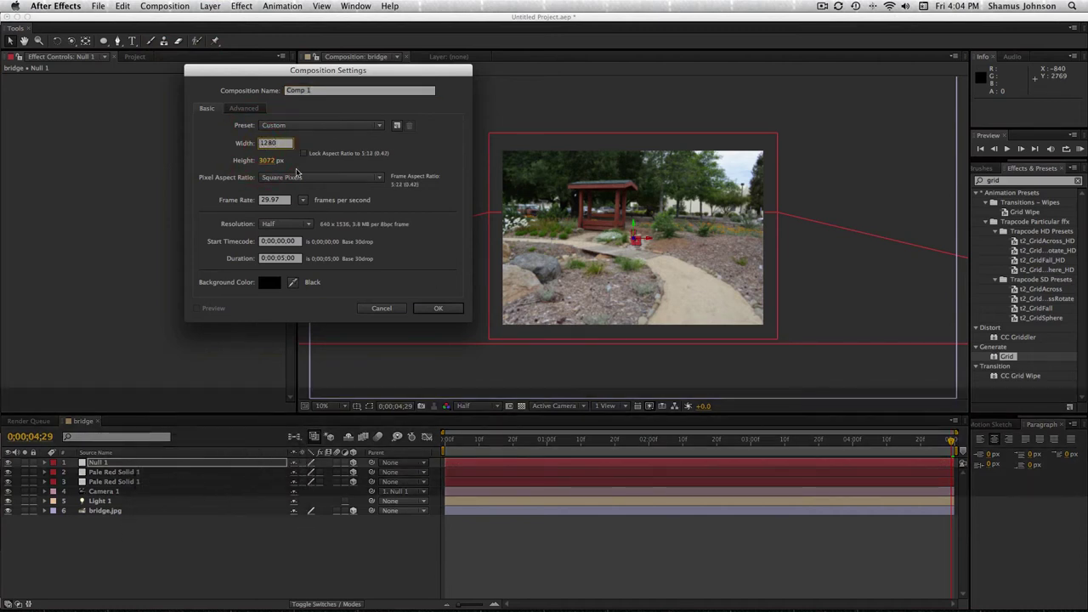
click(267, 162)
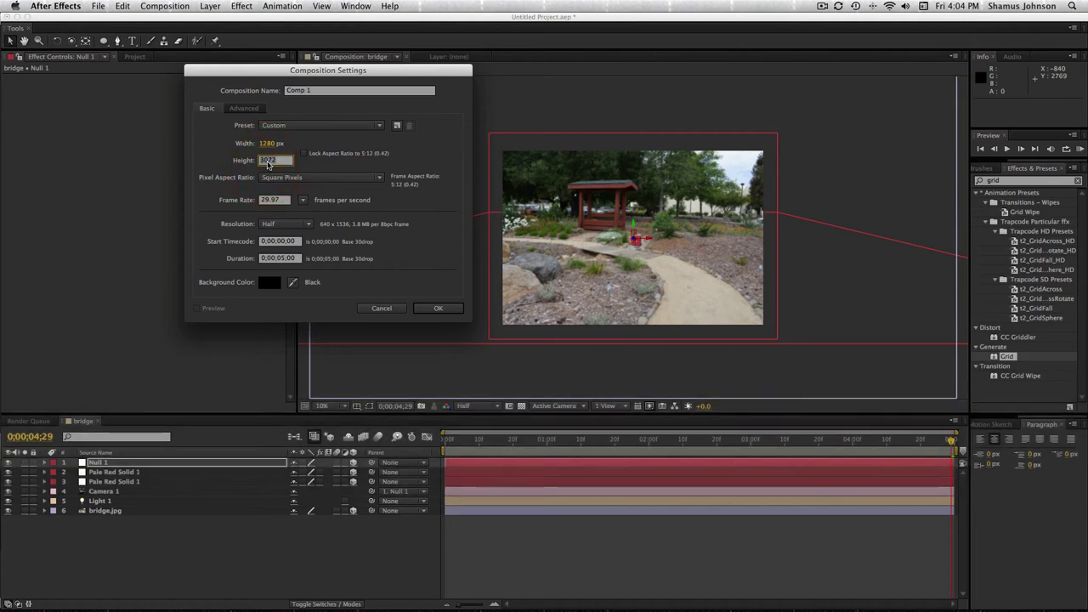
text(720)
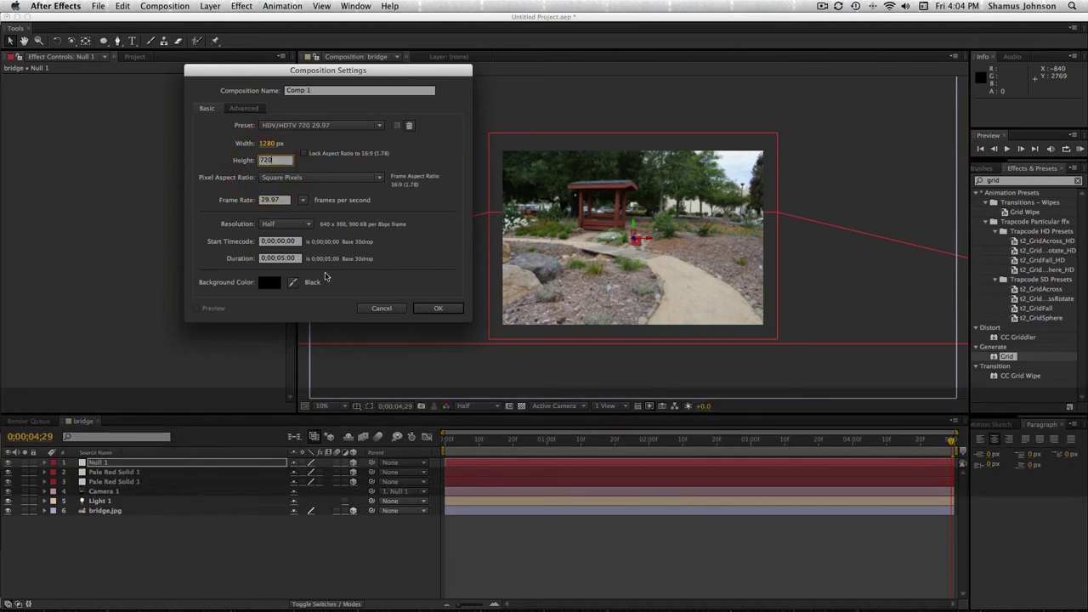
click(438, 310)
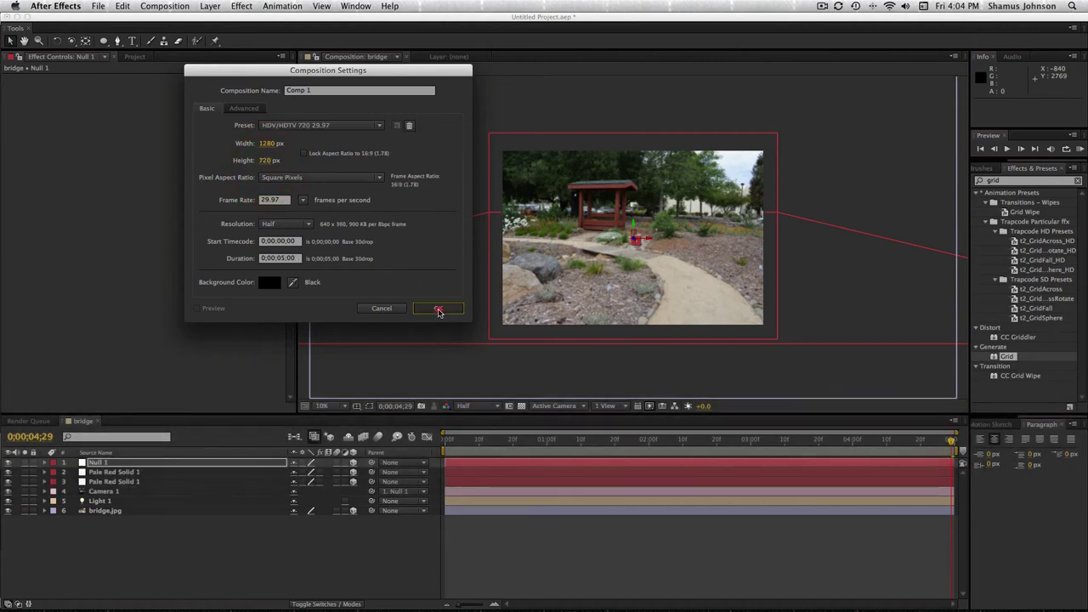
Add the bridge composition from the Project panel as a layer in Comp 1
click(130, 57)
click(55, 159)
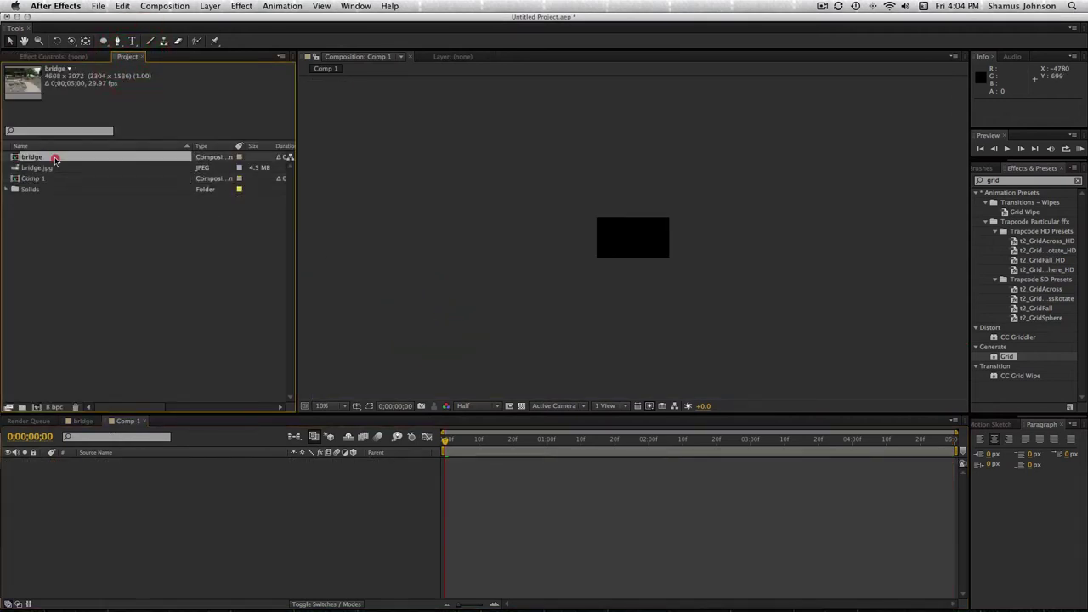
drag(55, 159, 49, 179)
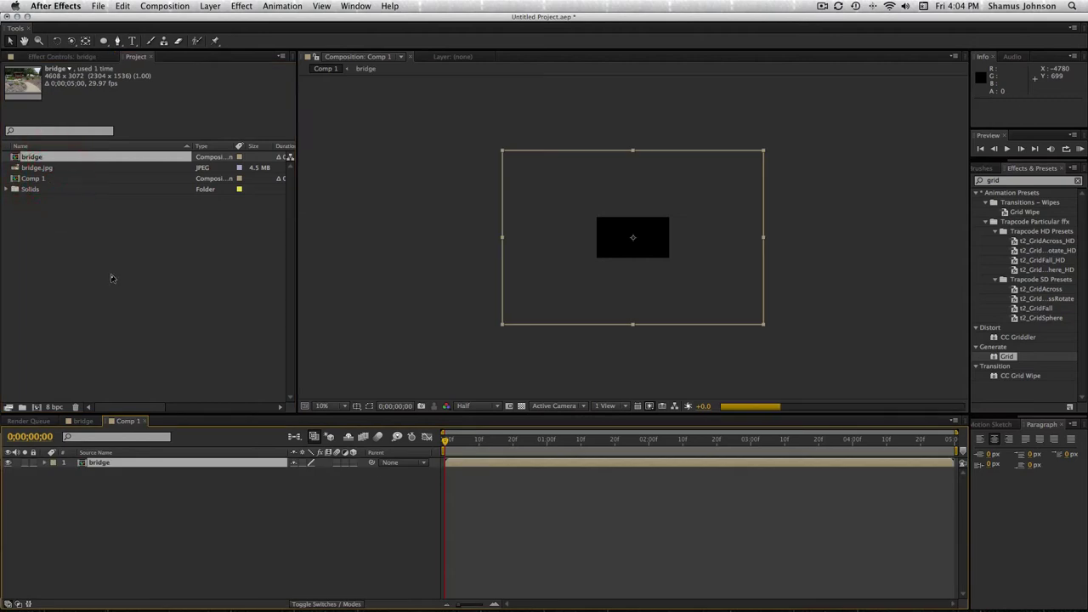
Scale the bridge layer down to 33% and render a preview
key(s)
key(period)
drag(308, 471, 270, 471)
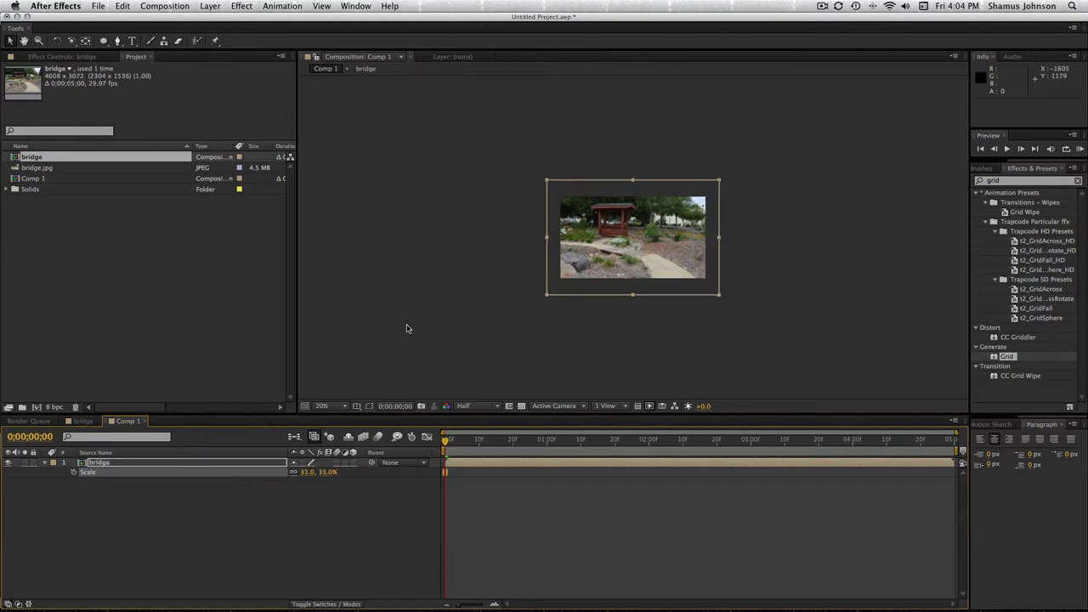
scroll(451, 306, up, 3)
scroll(452, 308, down, 4)
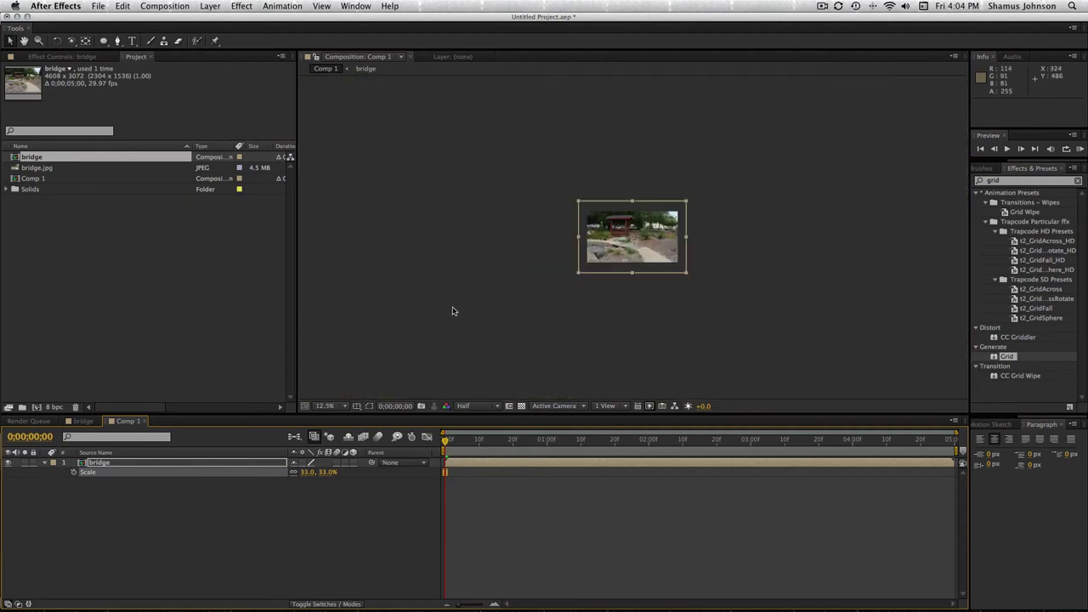
scroll(452, 309, up, 2)
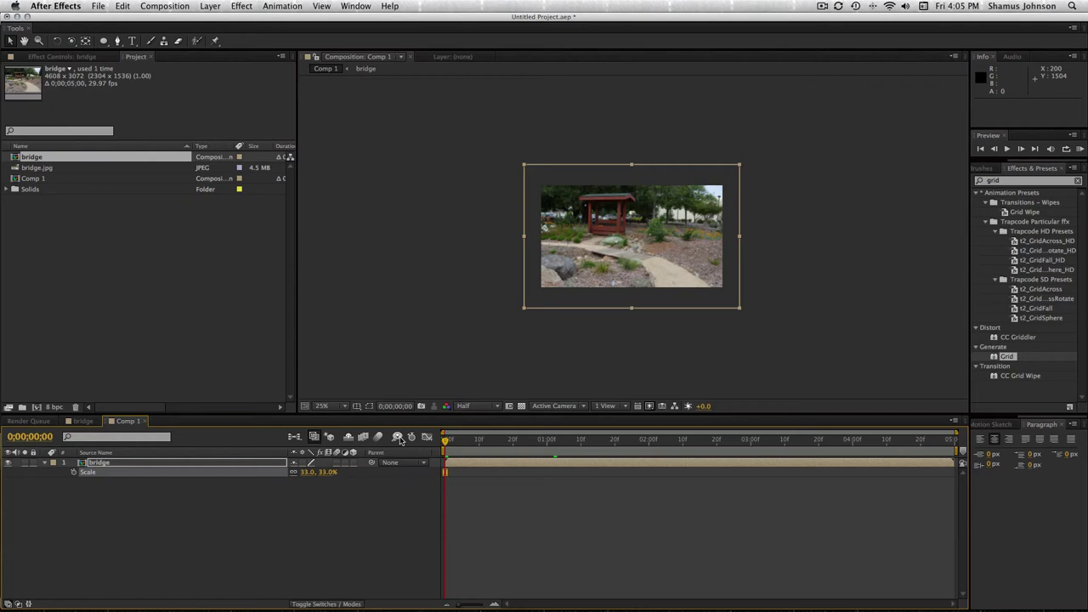
click(399, 438)
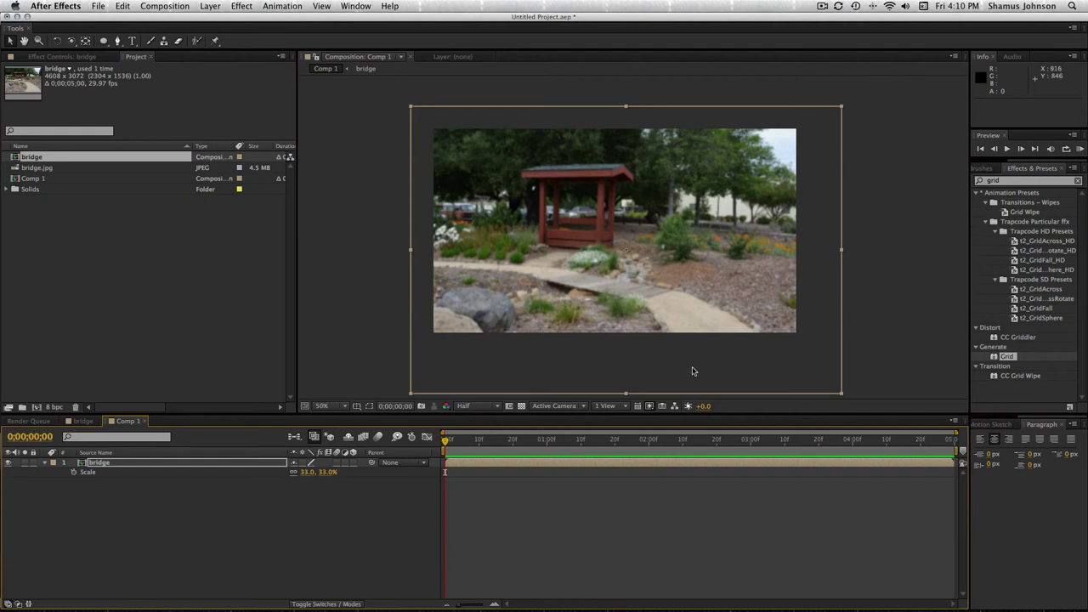
key(KP_0)
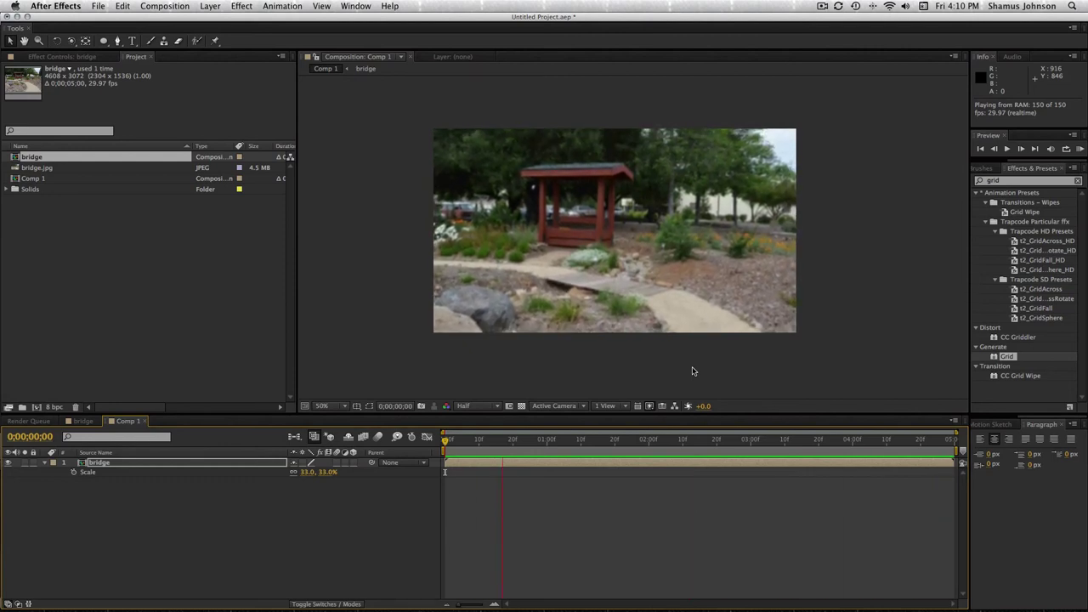
key(space)
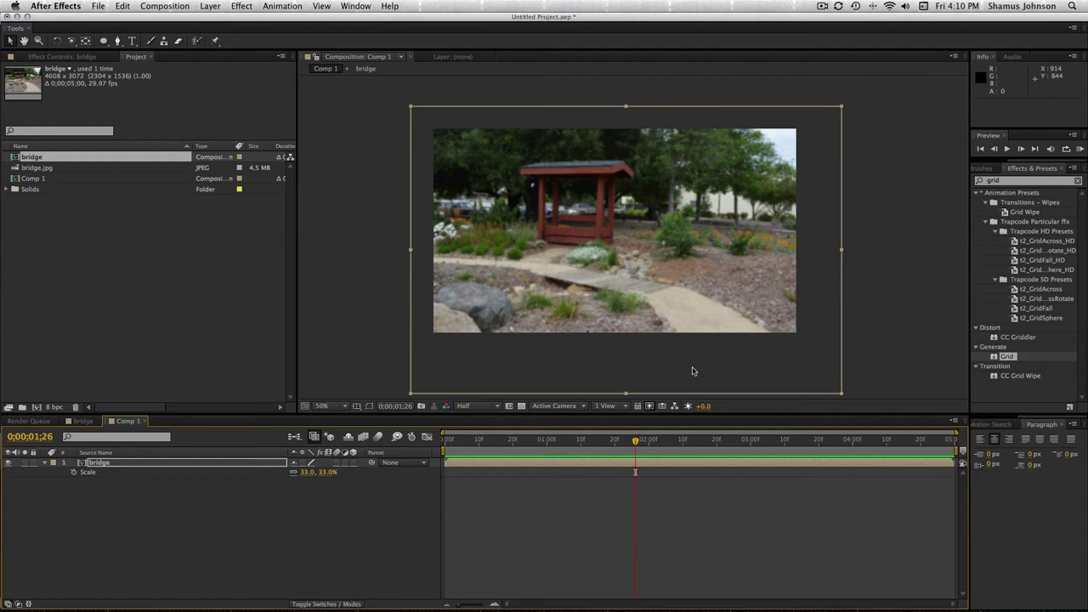
key(comma)
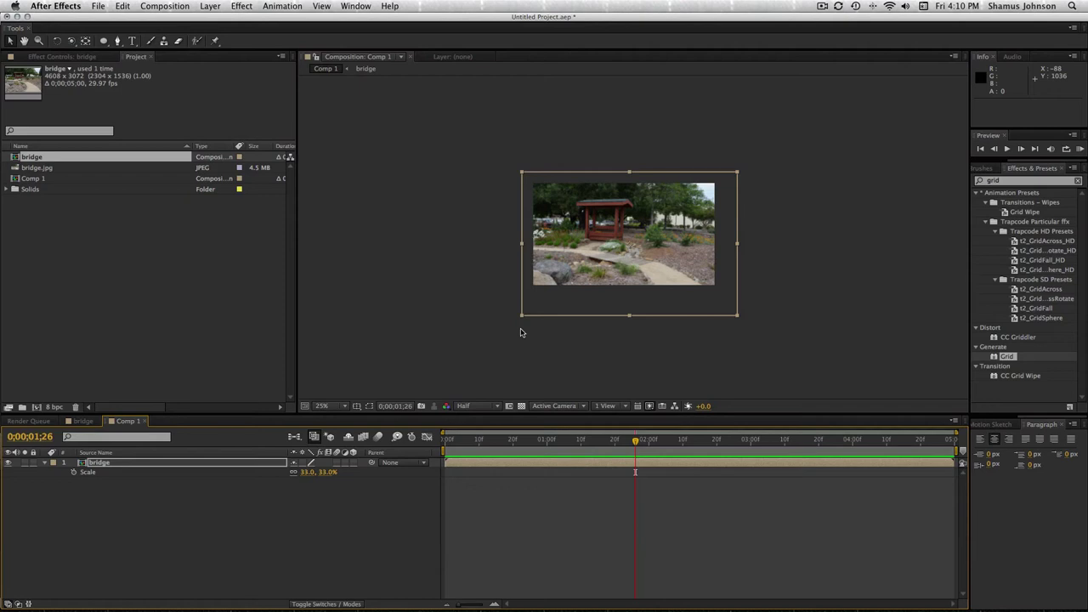
Add Adjustment Layer 1 and apply a Curves effect to it
click(219, 6)
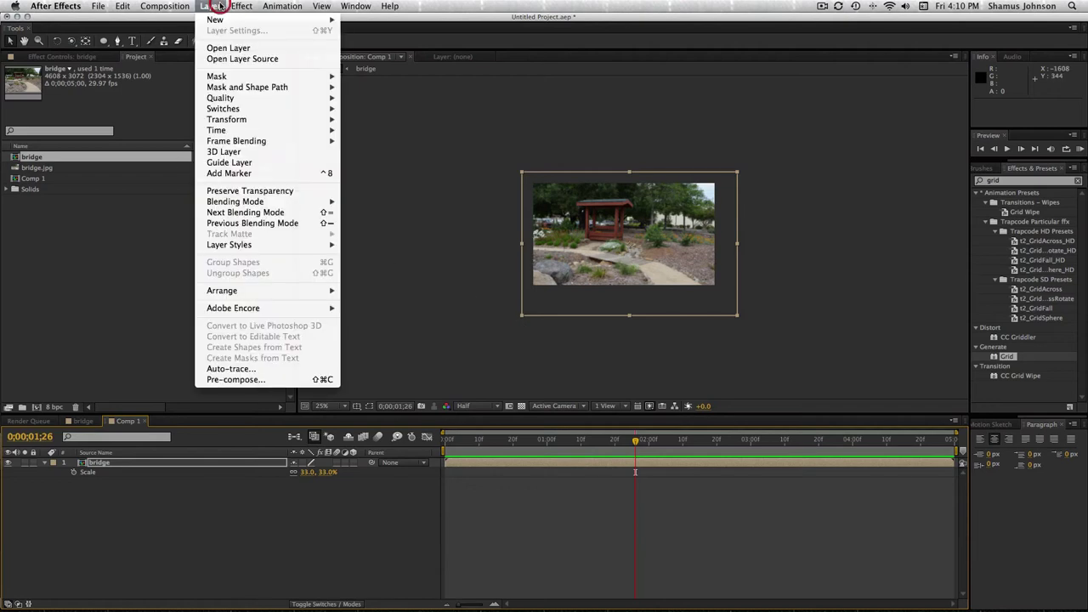
mouse_move(293, 20)
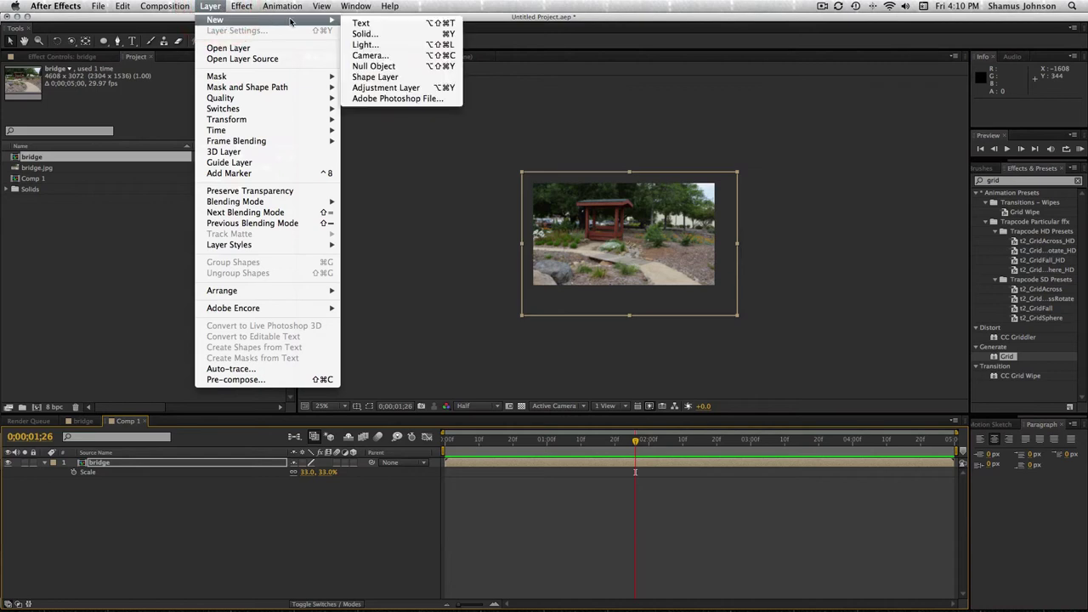
click(397, 88)
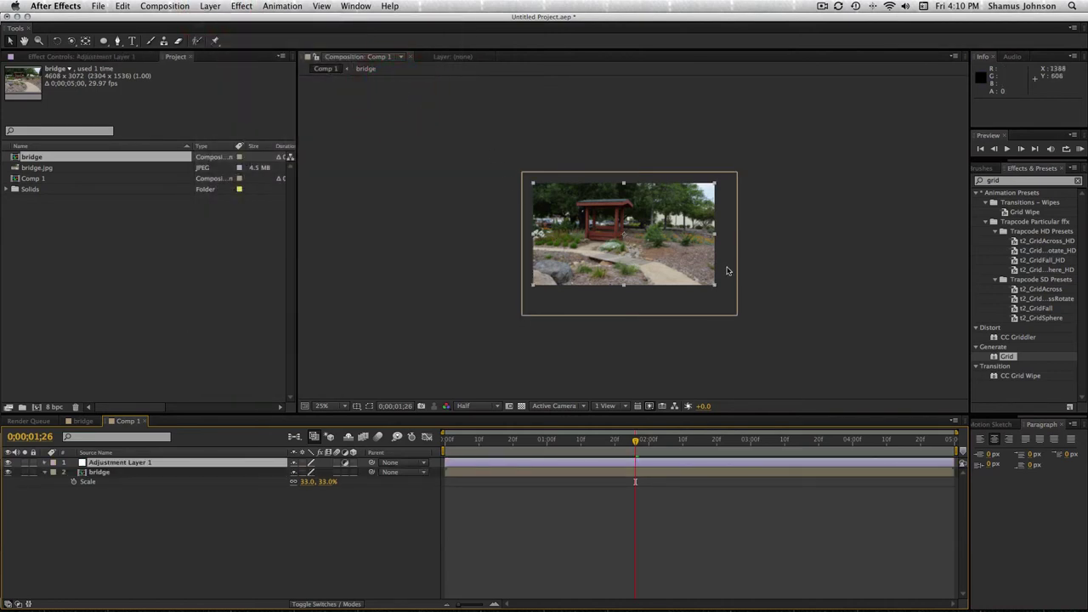
click(1056, 182)
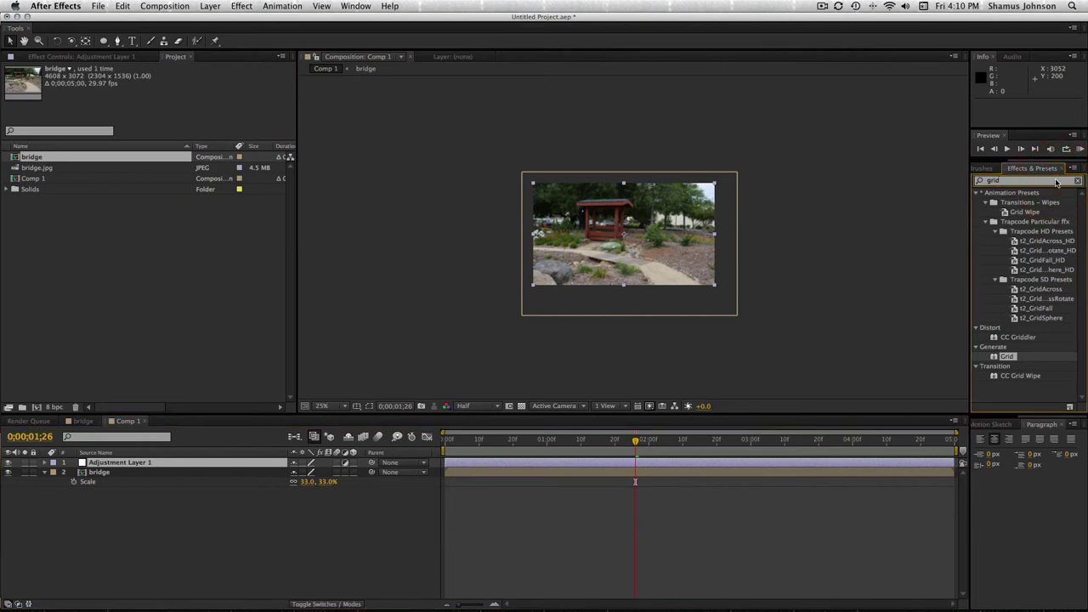
key(BackSpace)
key(BackSpace)
key(BackSpace)
key(BackSpace)
text(curves)
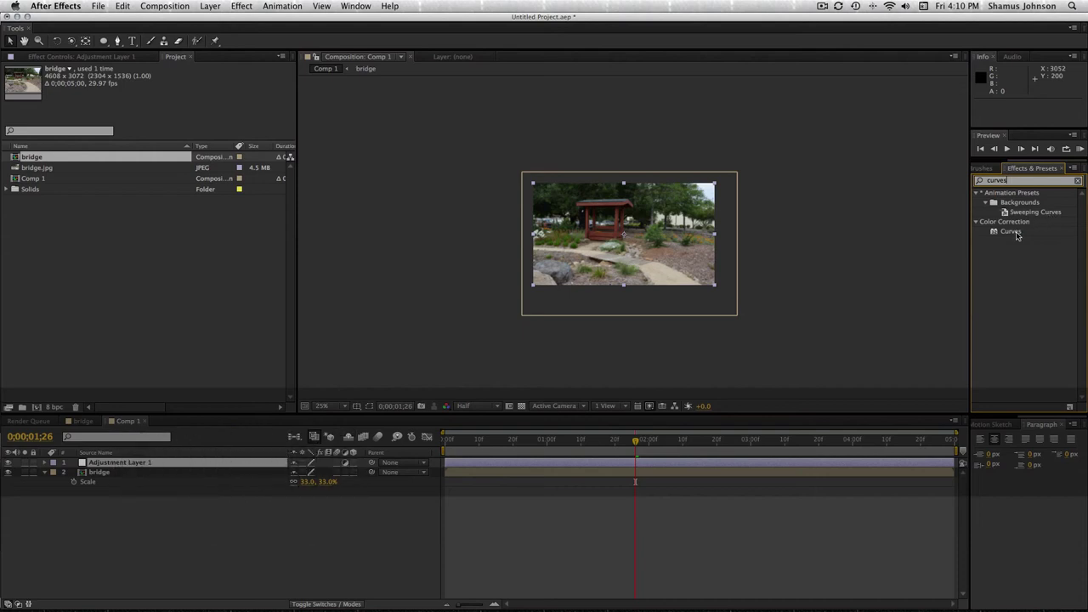
drag(1010, 231, 563, 272)
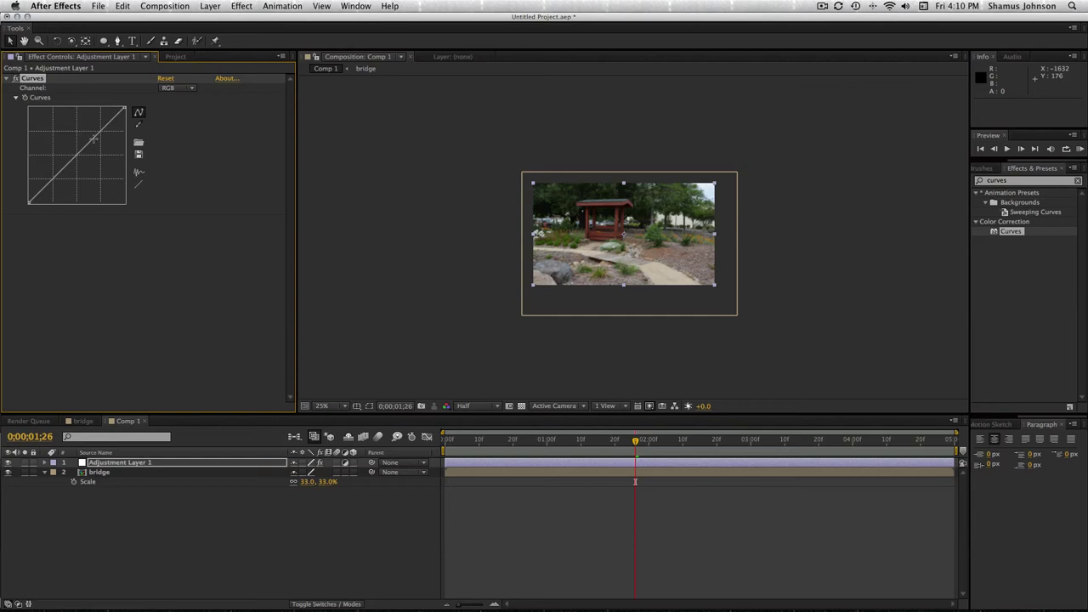
Lift the RGB midtones, then lower the Blue highlights and raise the Blue shadows
drag(94, 140, 91, 138)
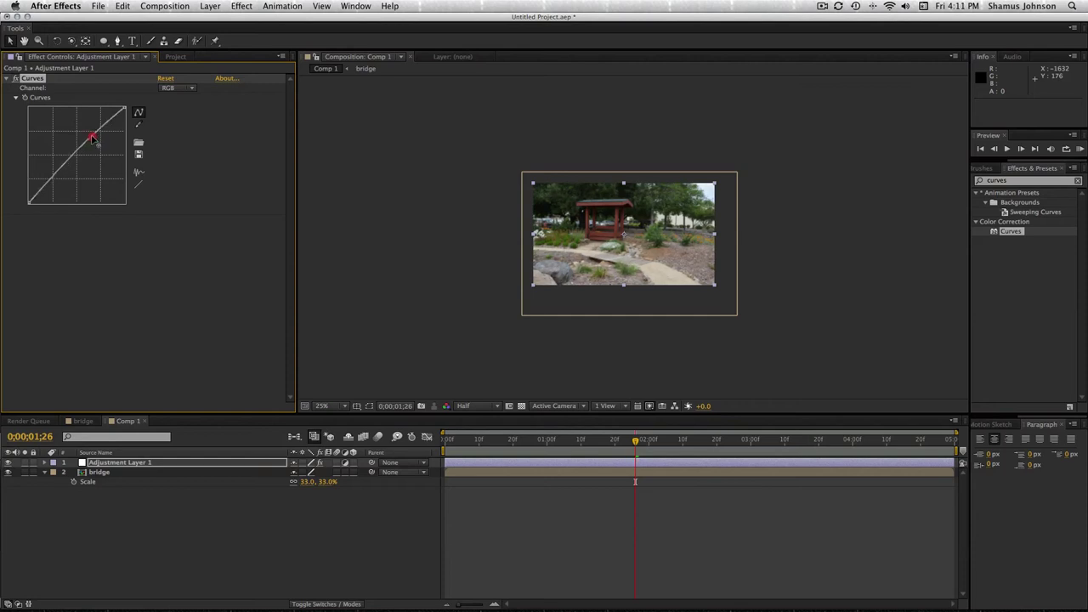
drag(36, 194, 37, 198)
click(190, 90)
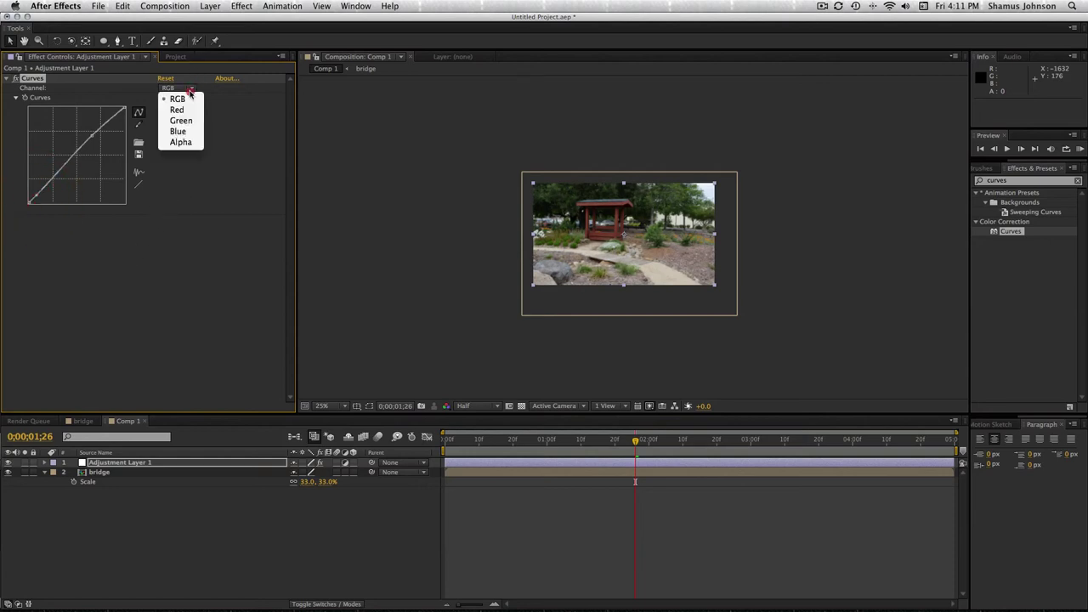
click(189, 132)
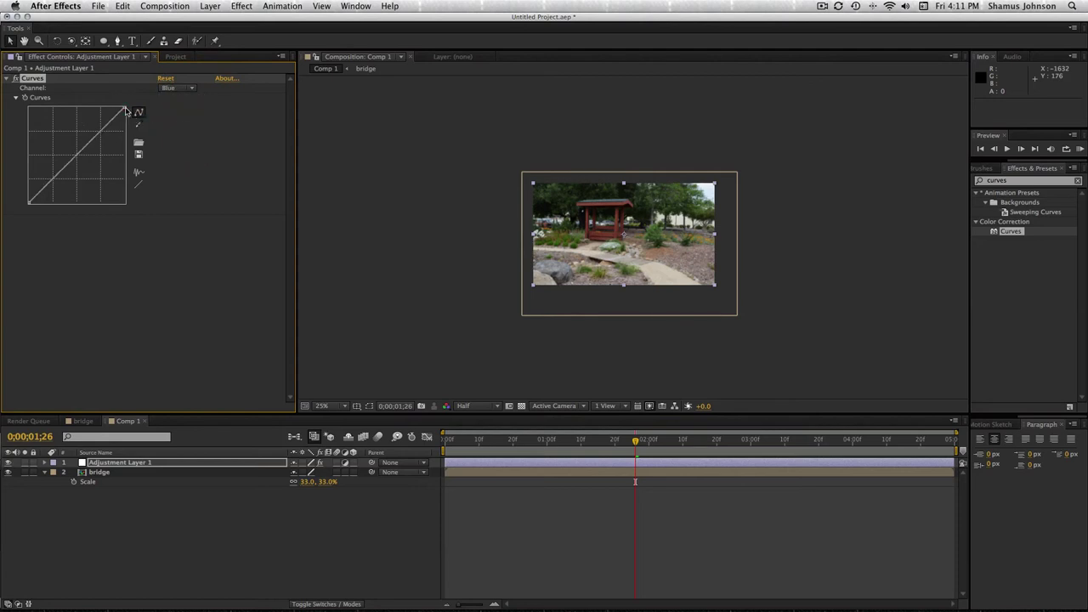
click(124, 110)
click(124, 110)
drag(124, 109, 124, 123)
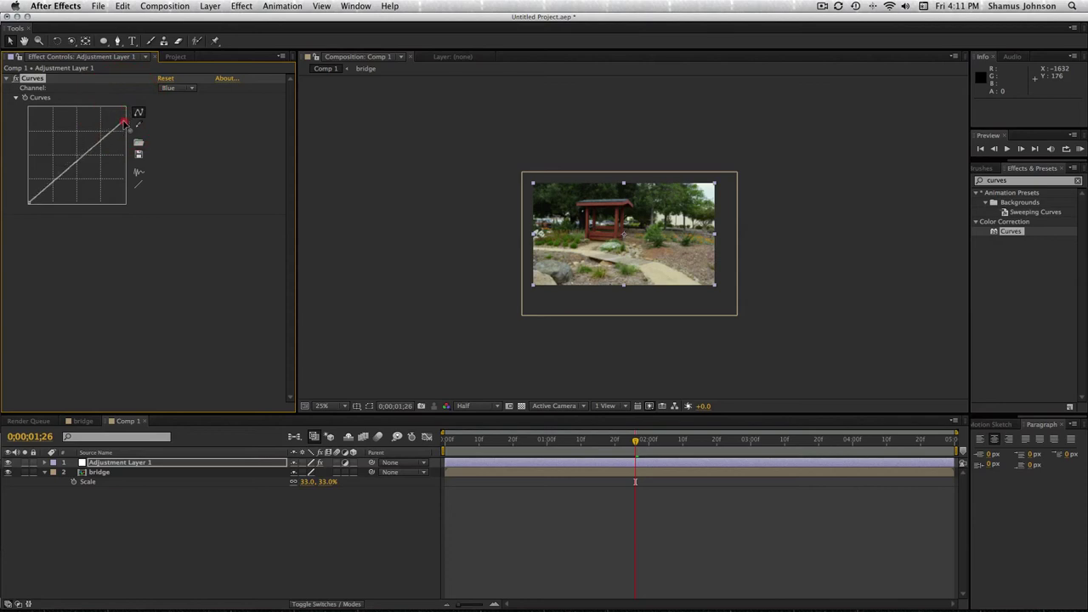
click(29, 204)
drag(29, 204, 29, 190)
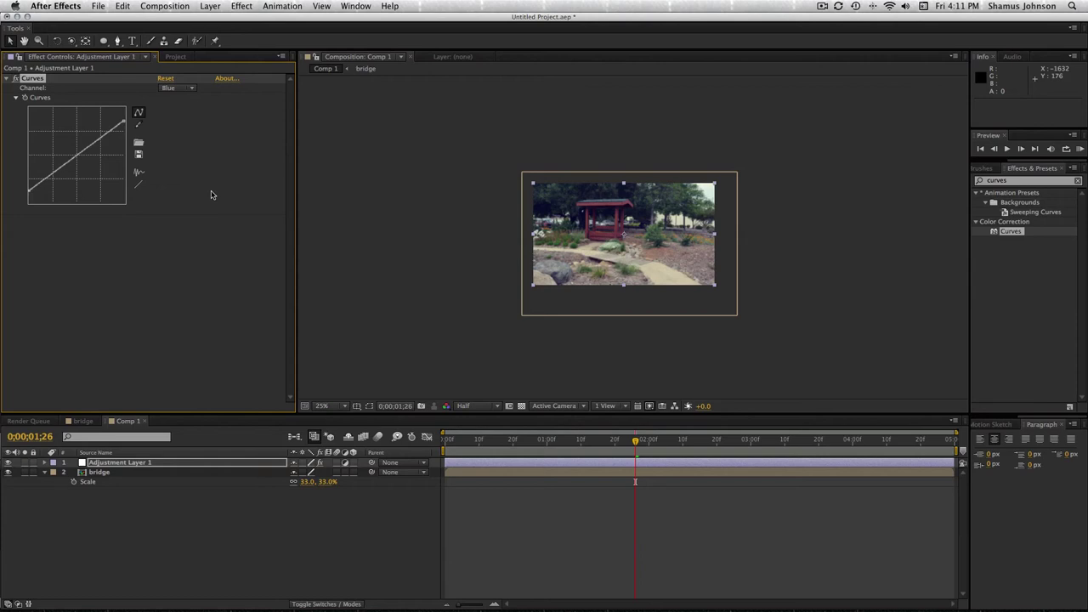
Add Adjustment Layer 2 with Curves, pulling the RGB midpoint down to darken the image
click(217, 6)
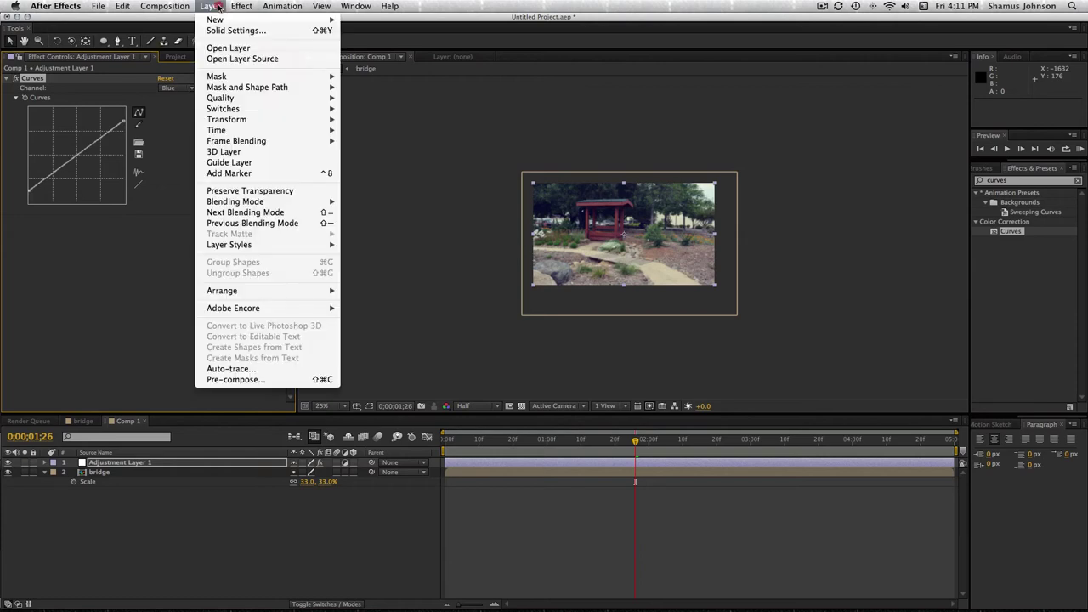
mouse_move(225, 19)
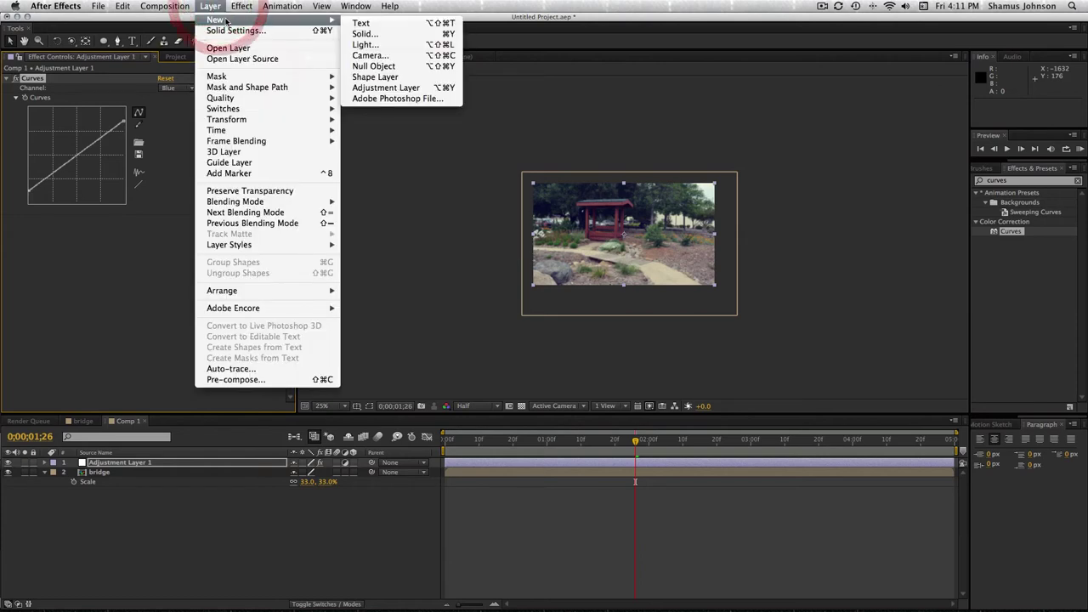
click(401, 88)
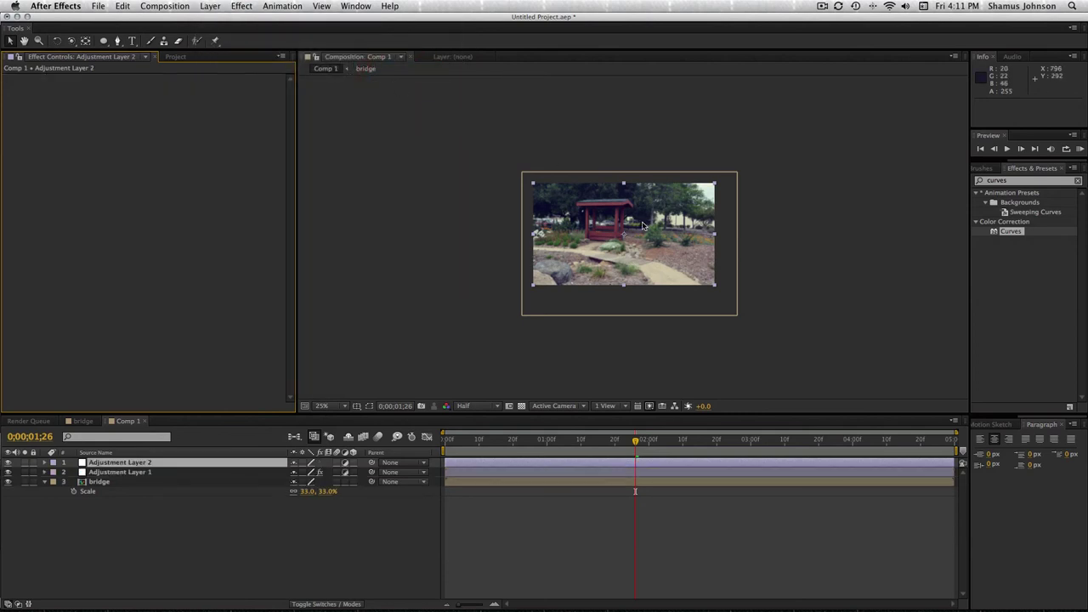
click(1017, 236)
drag(1016, 237, 684, 239)
drag(1011, 234, 609, 231)
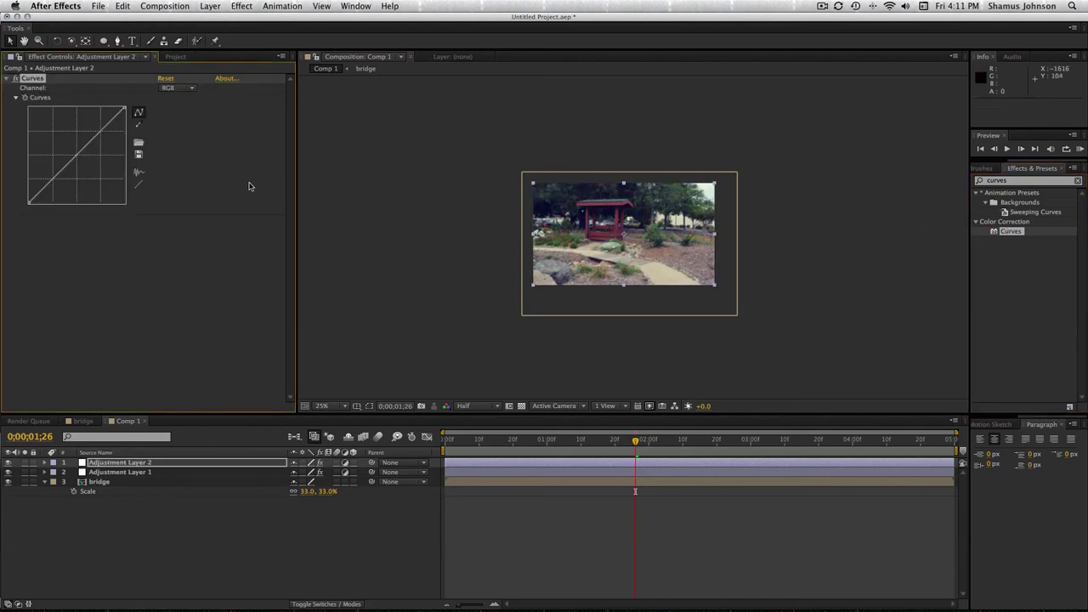
click(76, 155)
drag(76, 155, 84, 161)
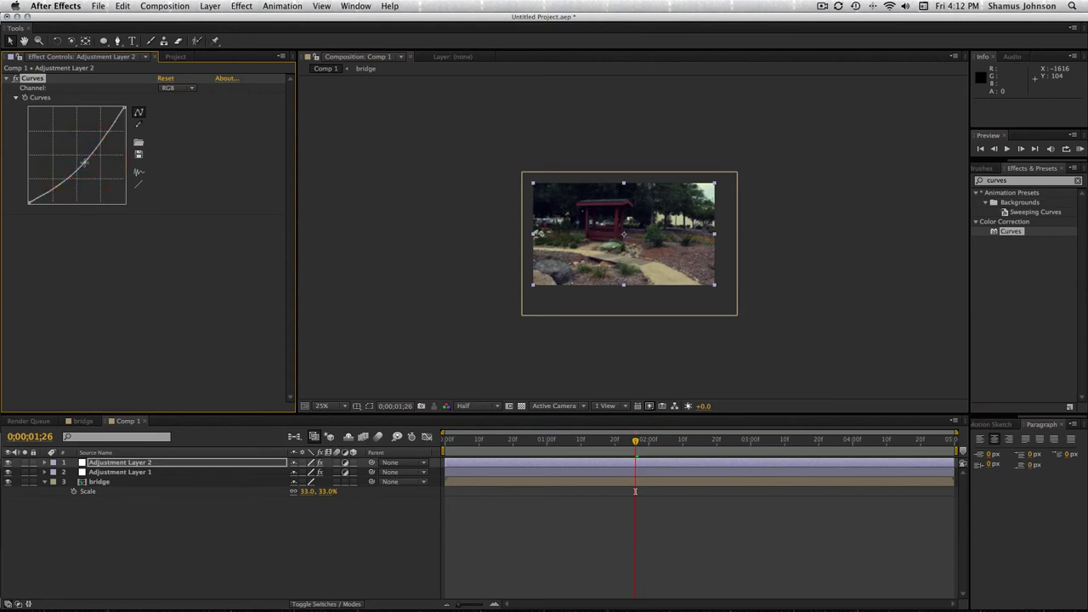
Add an elliptical Mask 1 to Adjustment Layer 2 in Subtract mode
double_click(104, 41)
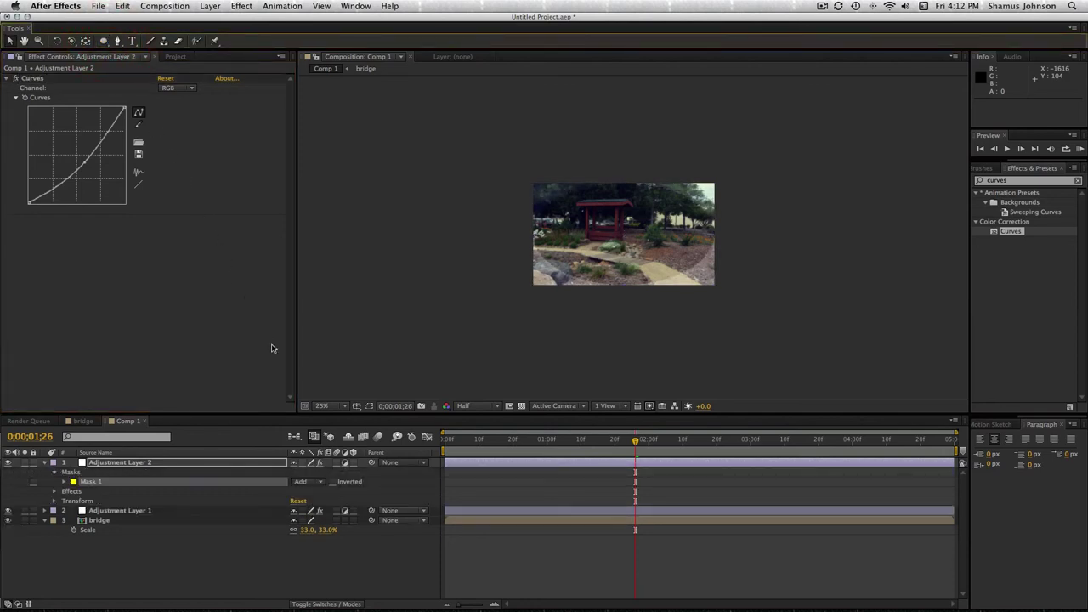
click(319, 482)
click(319, 485)
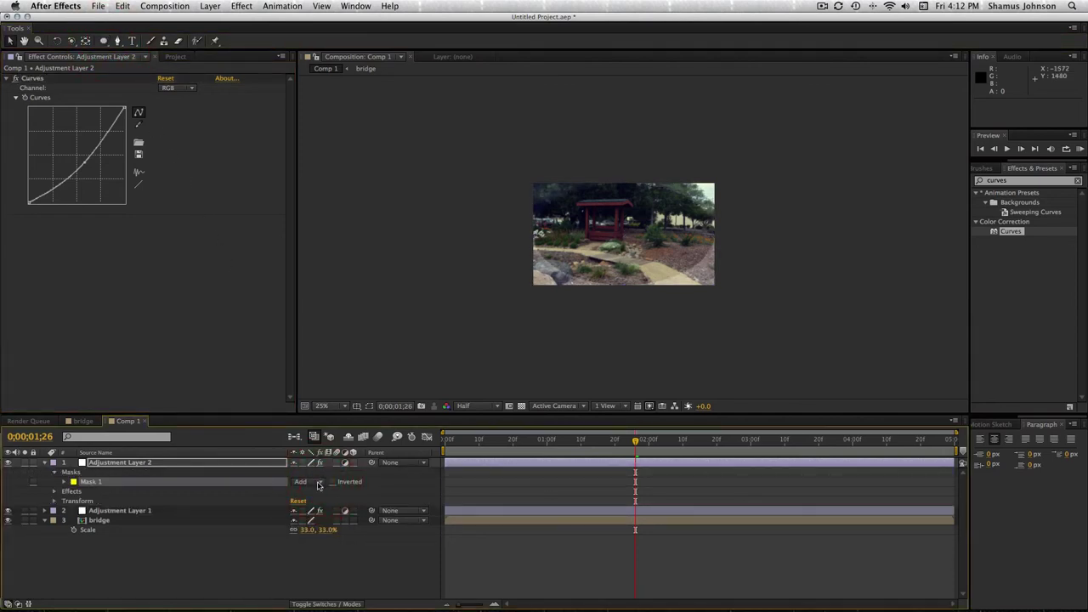
click(319, 483)
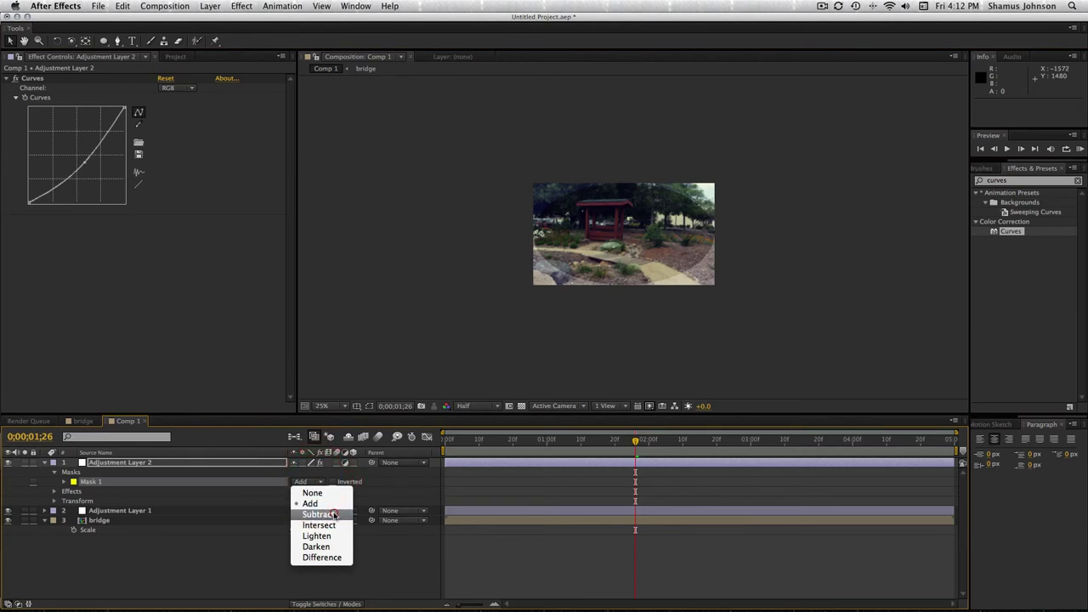
click(333, 515)
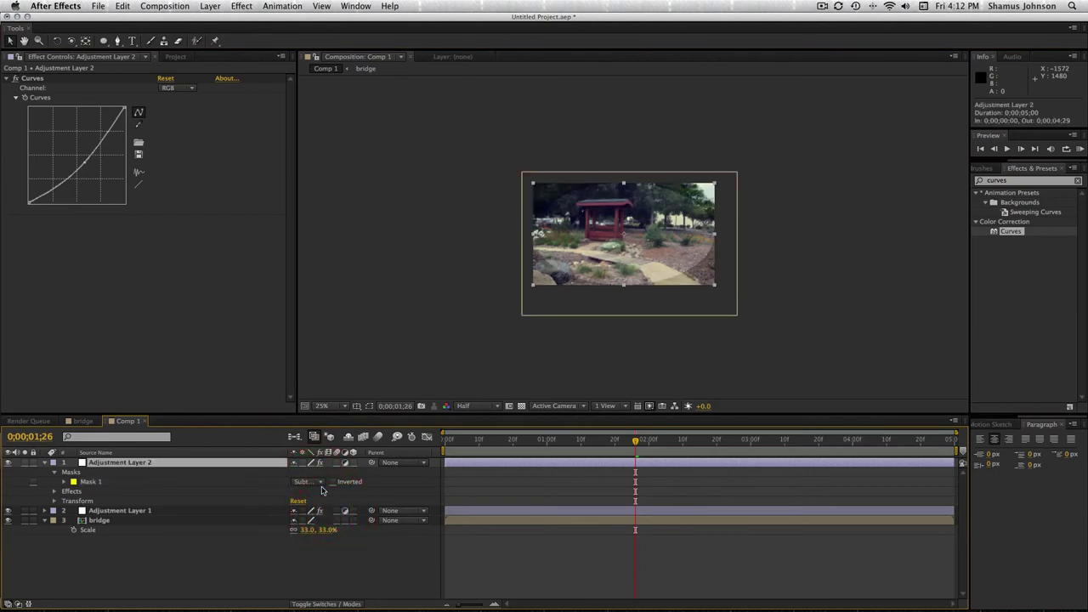
Feather the mask to 141 pixels and check the softened vignette edge
key(f)
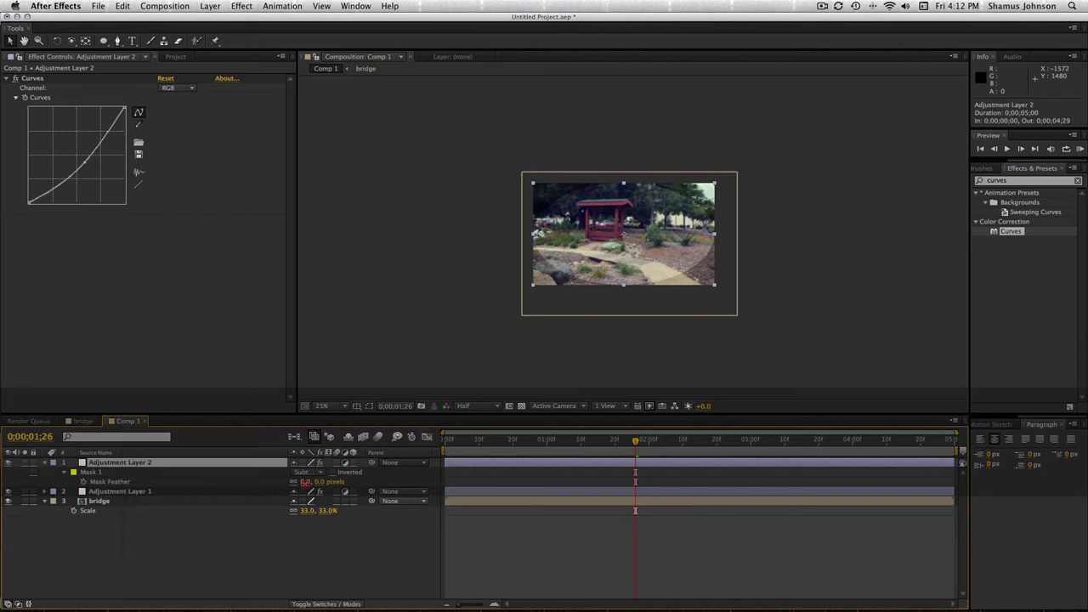
drag(304, 488, 386, 490)
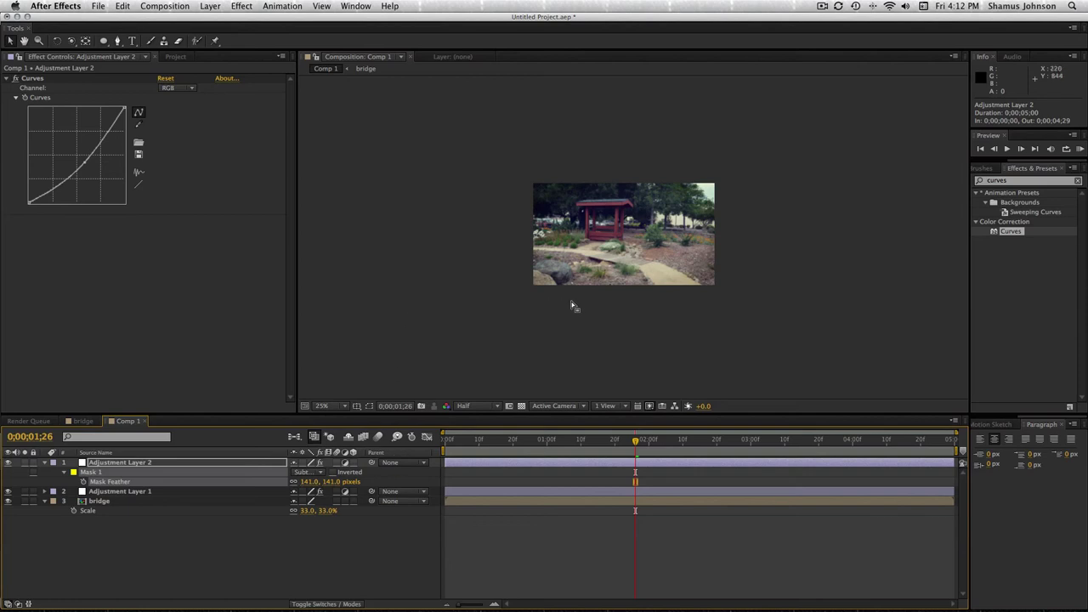
key(slash)
key(comma)
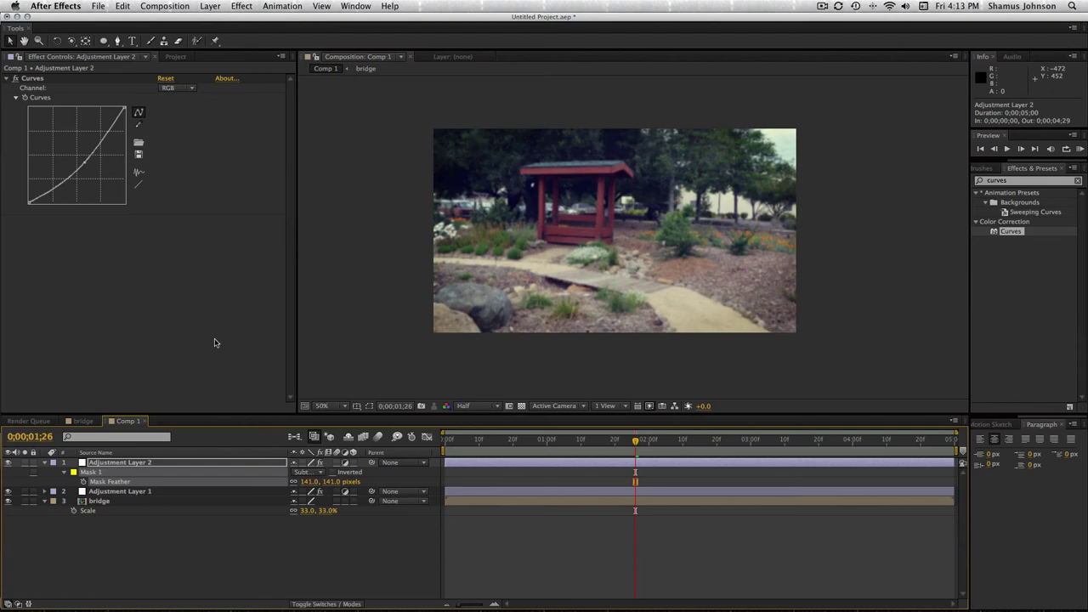
Create a black, comp-sized solid layer named Dark Red Solid 1
click(201, 6)
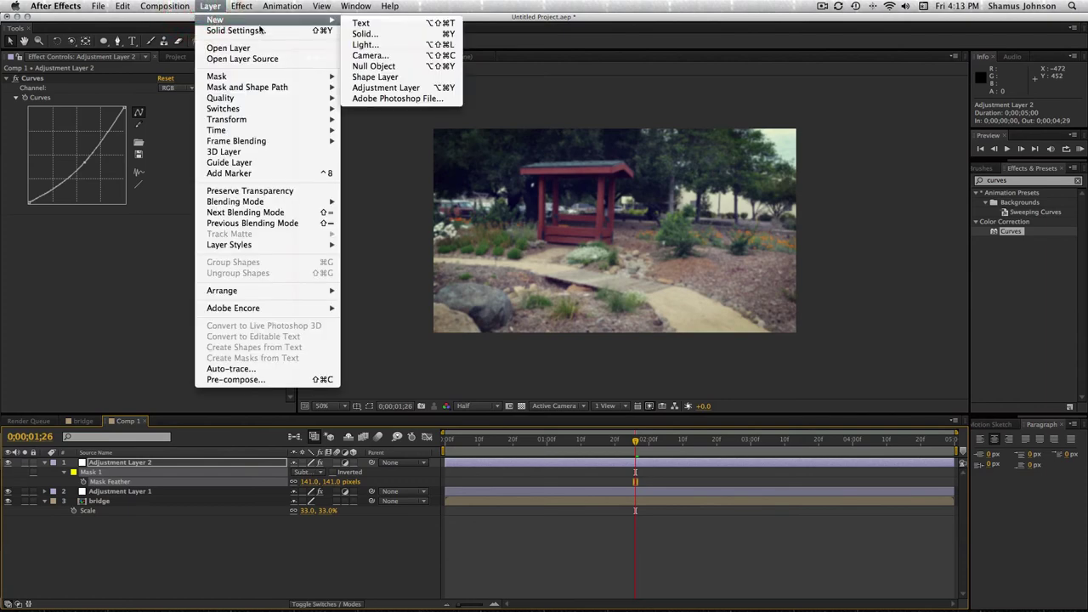
mouse_move(255, 20)
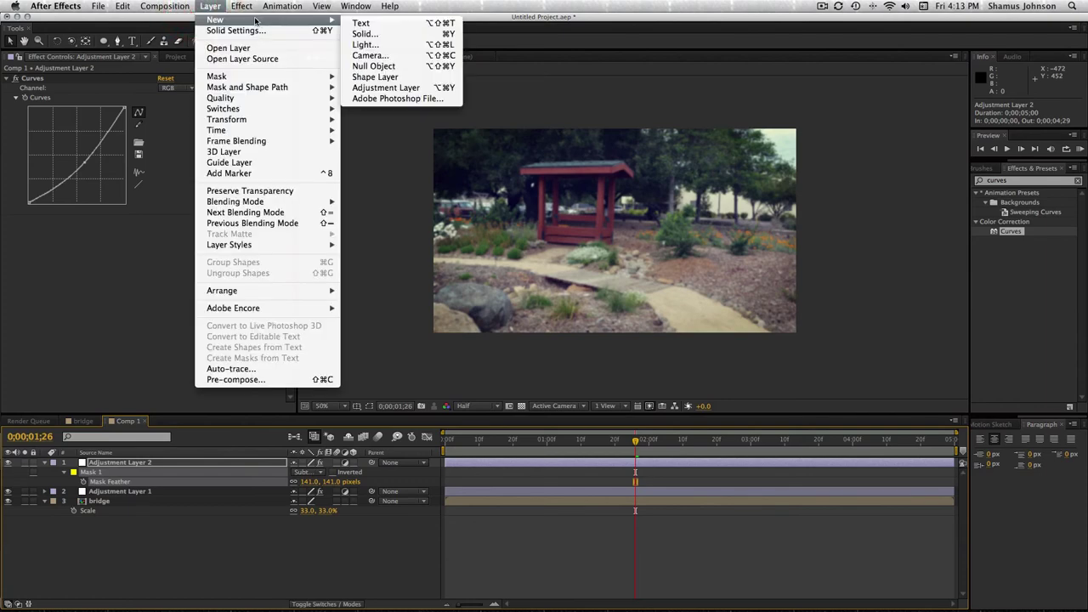
click(382, 34)
click(201, 292)
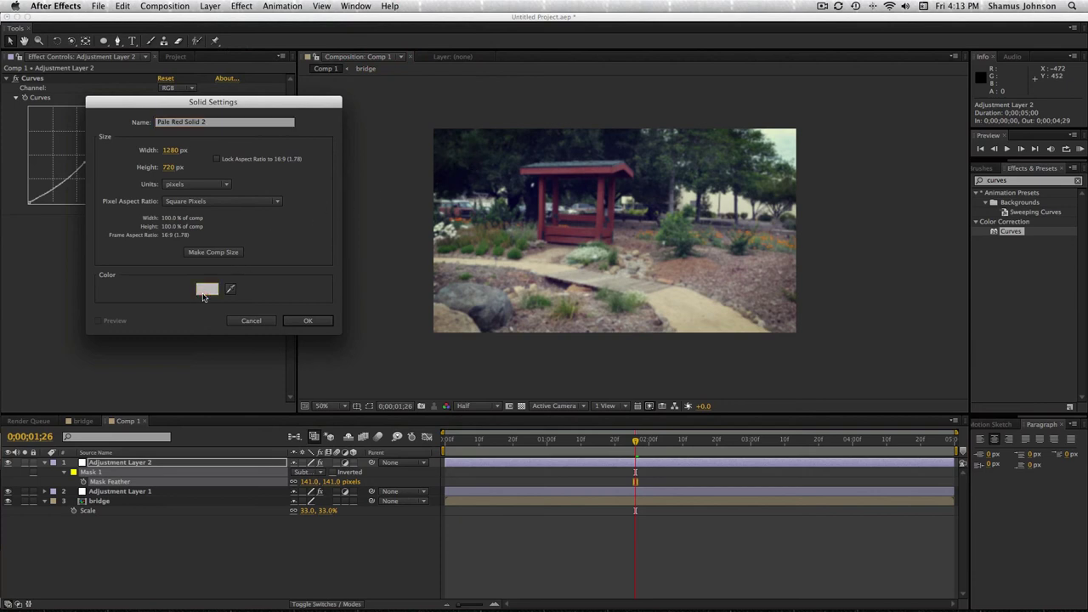
click(248, 453)
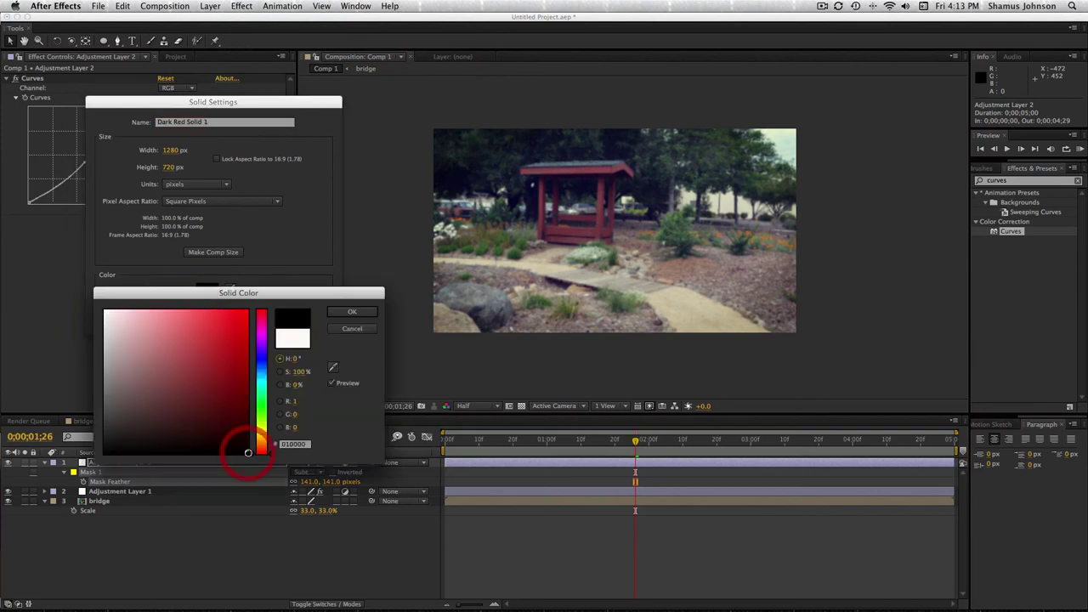
click(352, 311)
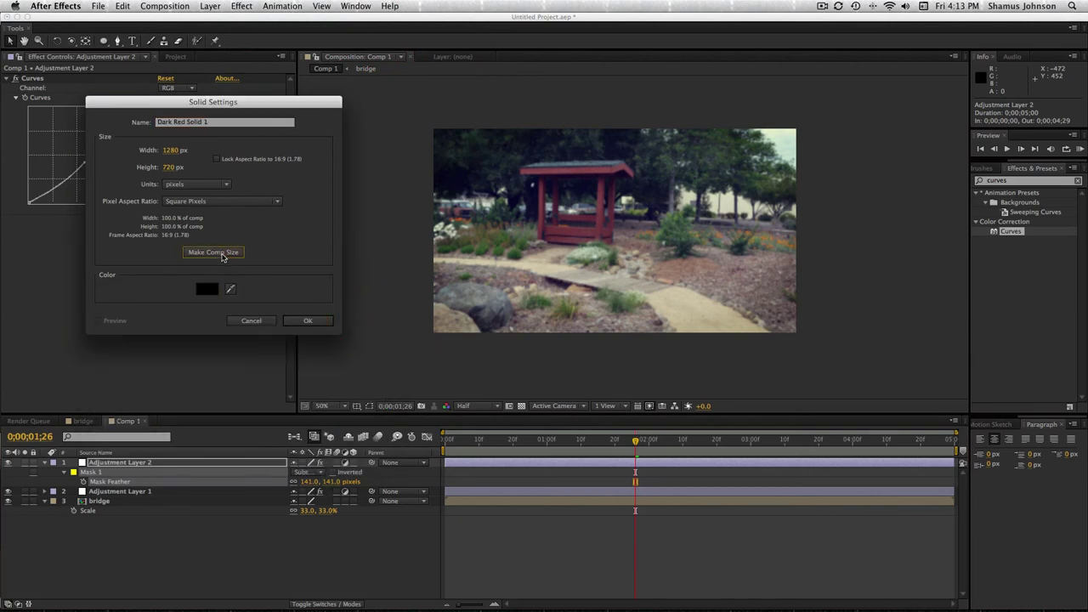
click(315, 322)
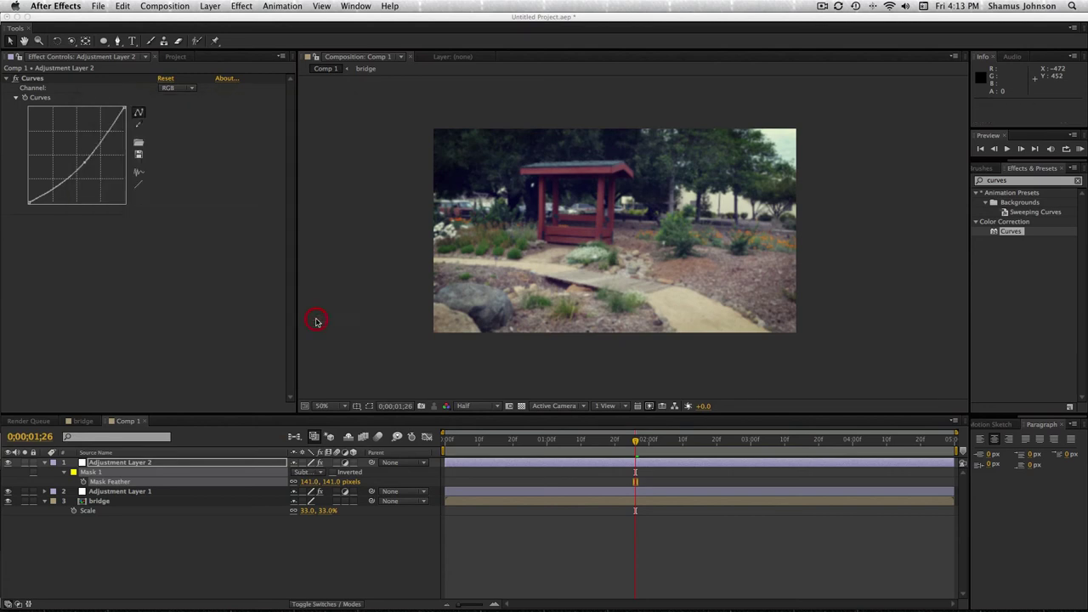
key(super+5)
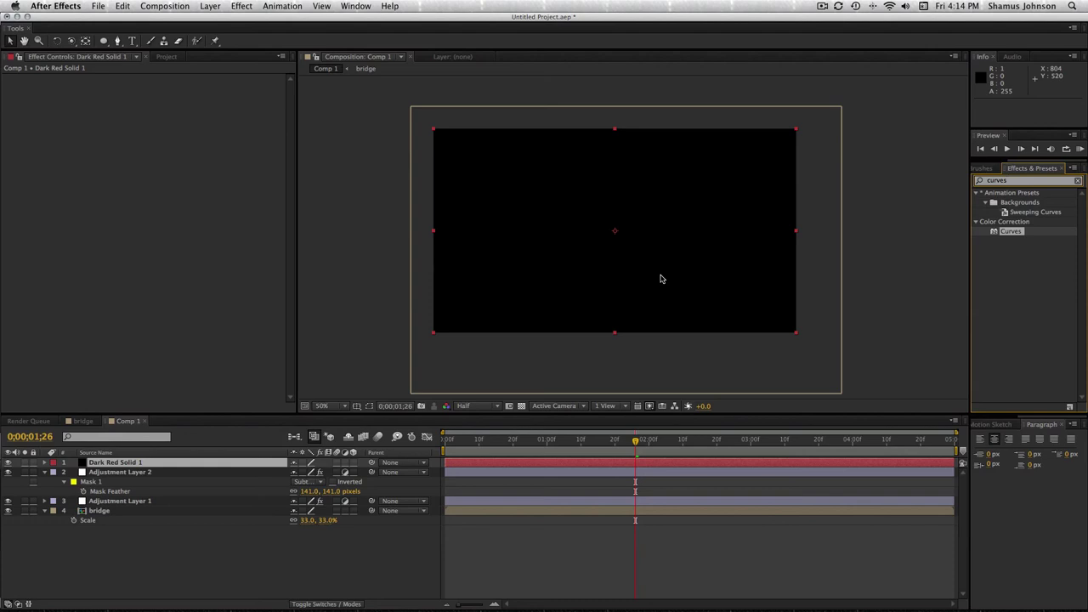
Search for optical and apply Optical Flares to the black solid
key(BackSpace)
key(BackSpace)
key(BackSpace)
key(BackSpace)
key(BackSpace)
key(BackSpace)
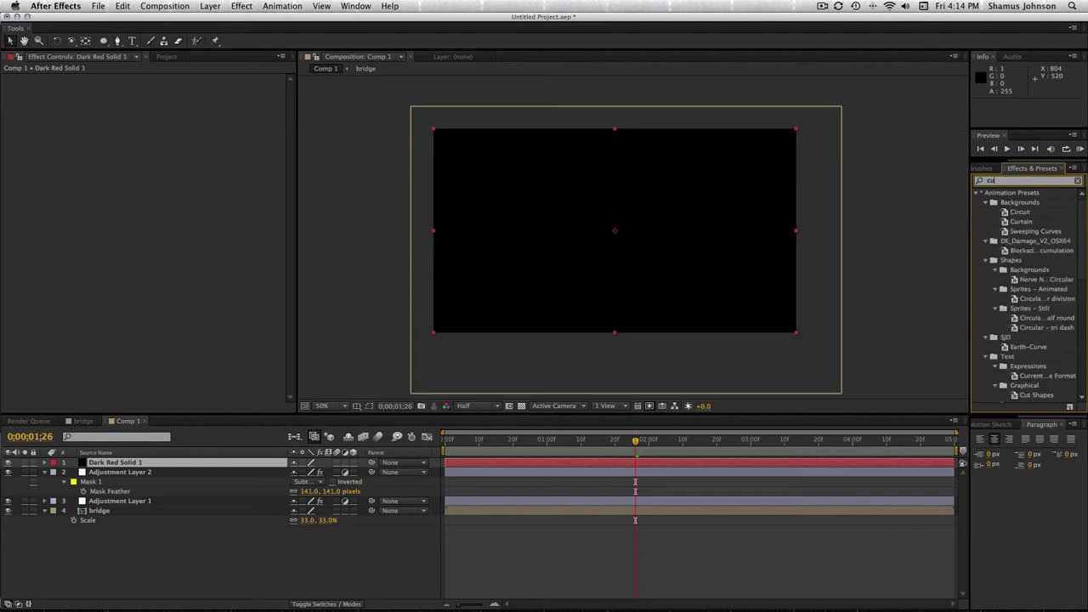
text(optical)
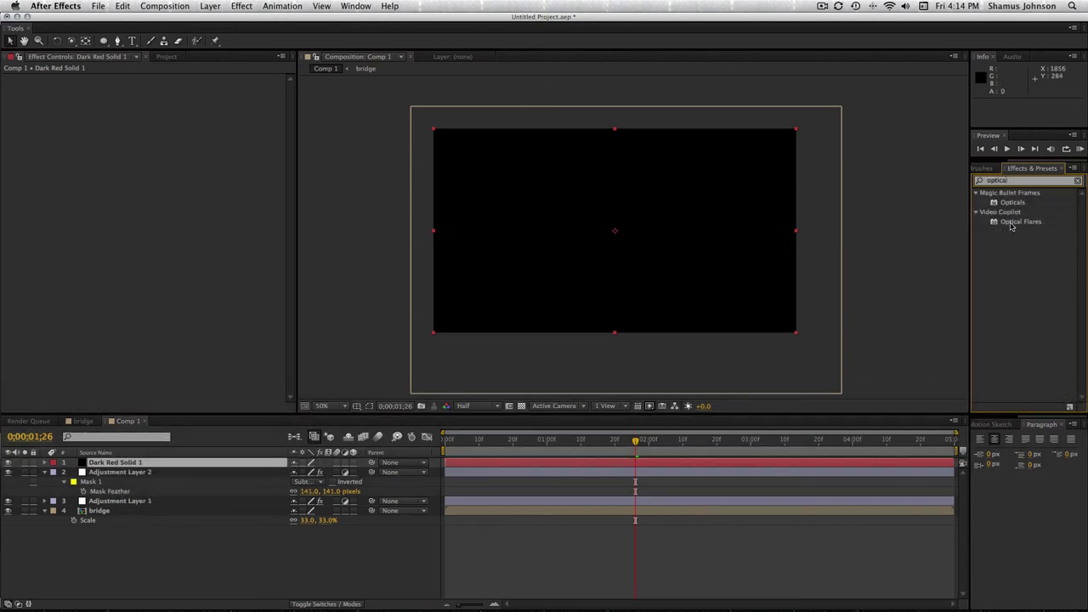
click(1011, 223)
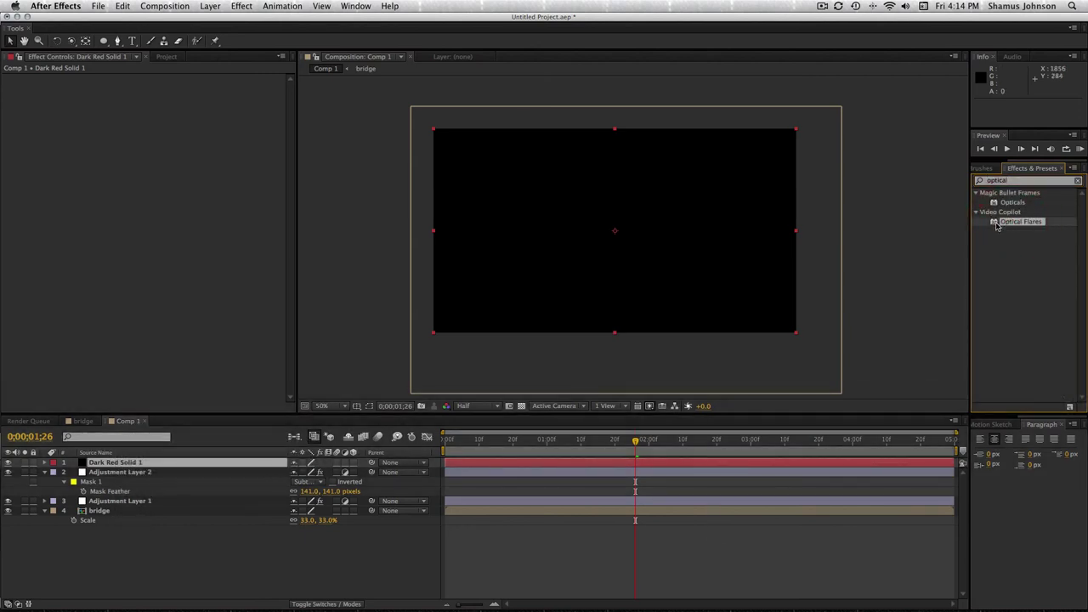
drag(996, 225, 697, 265)
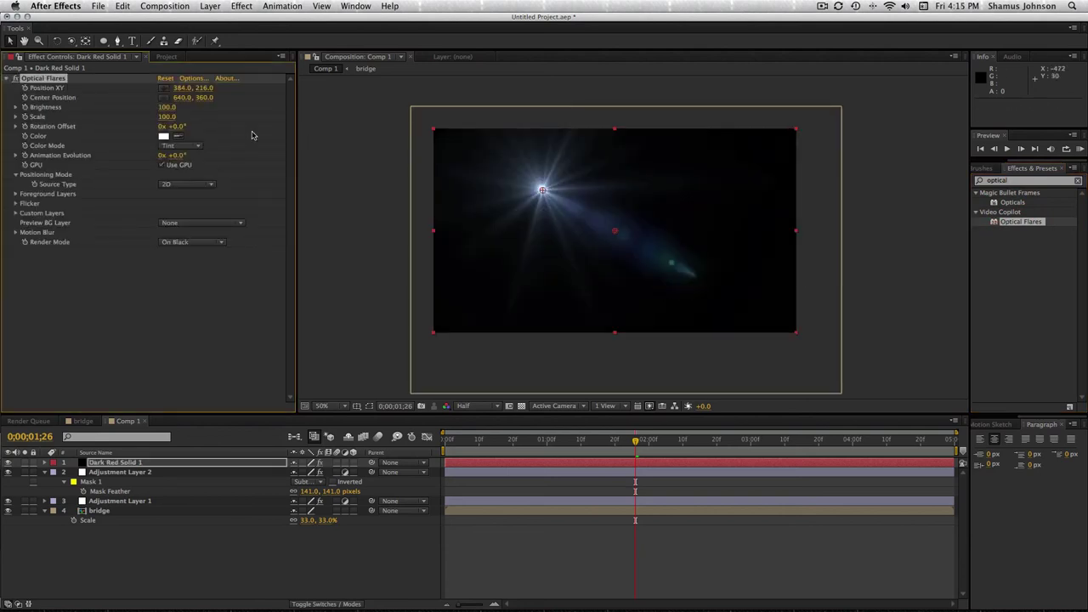
Load the Evening Sun preset from the Light flare presets
click(193, 79)
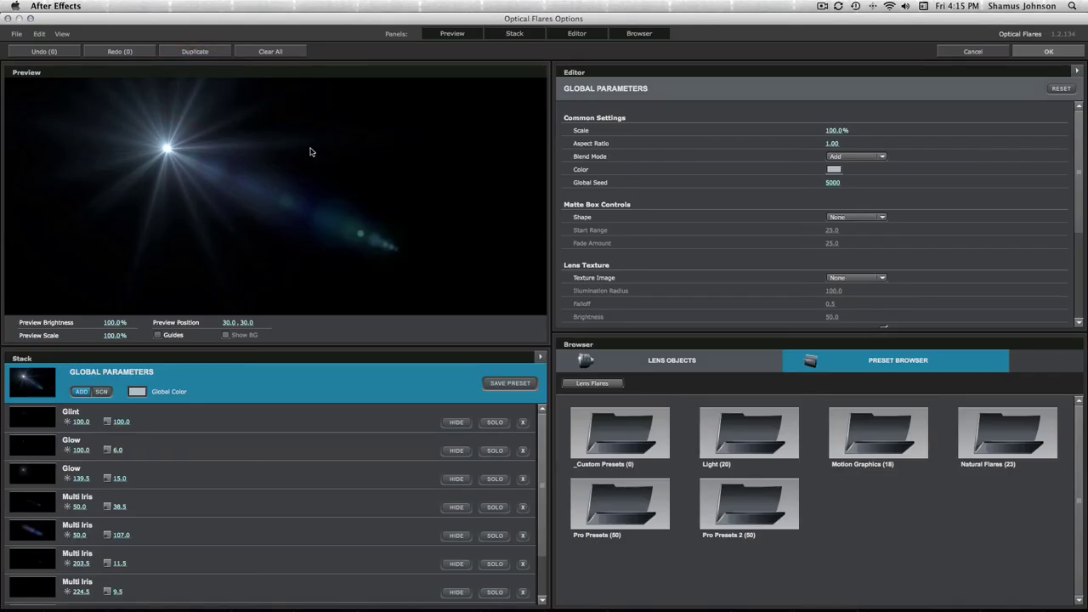
double_click(778, 430)
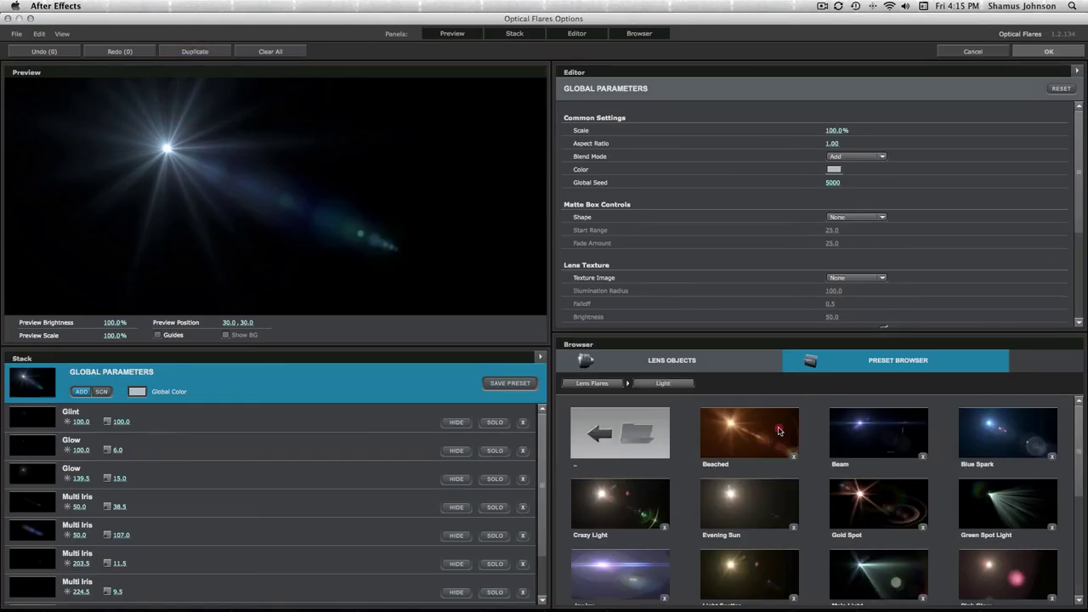
click(767, 500)
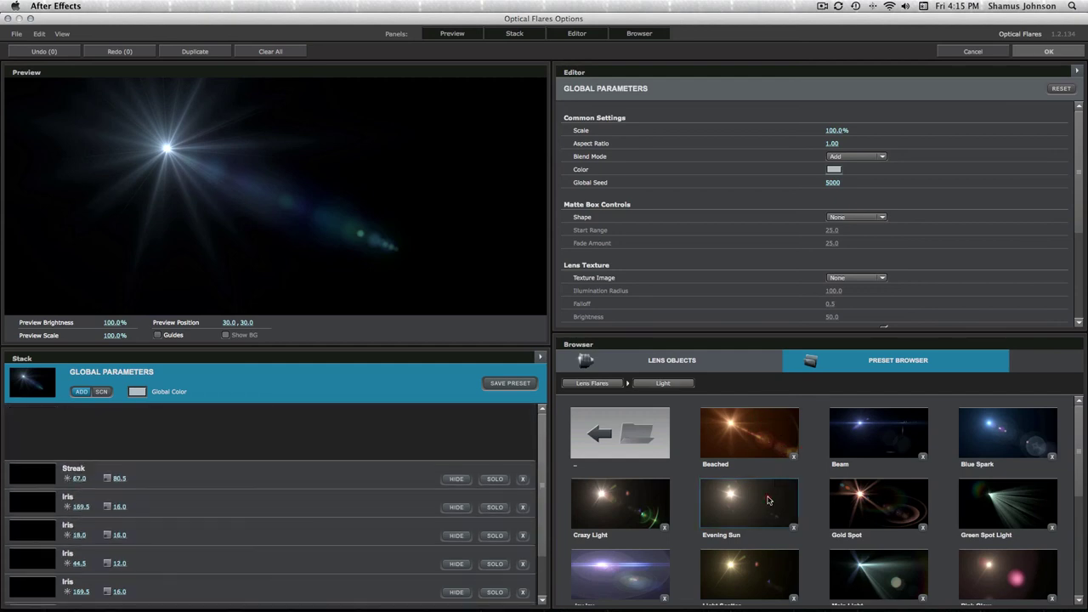
click(1050, 52)
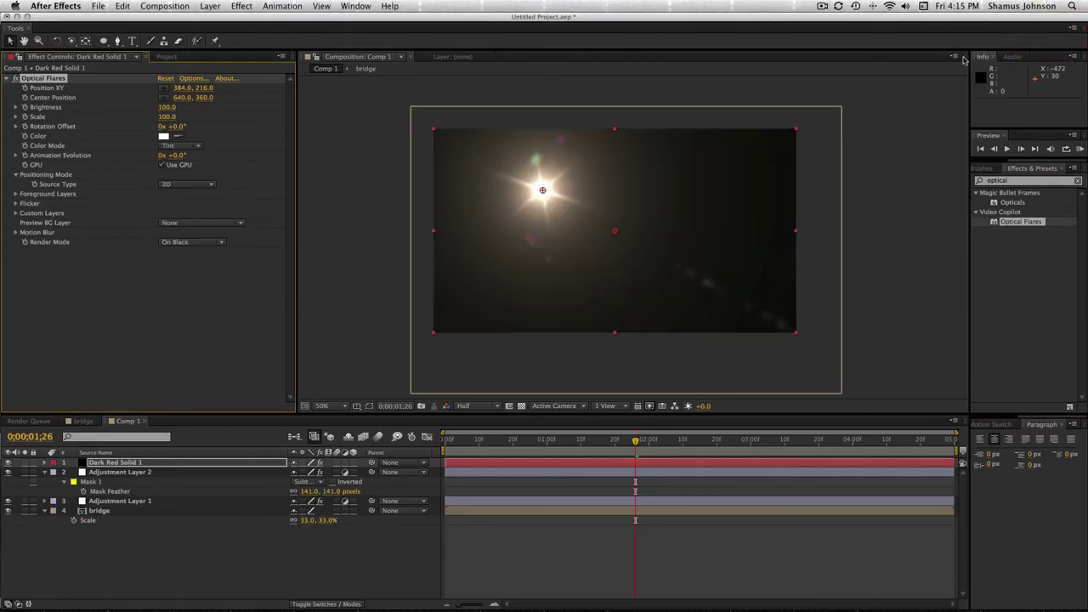
Set Dark Red Solid 1's blend mode to Screen so the flare glows over the footage
click(234, 466)
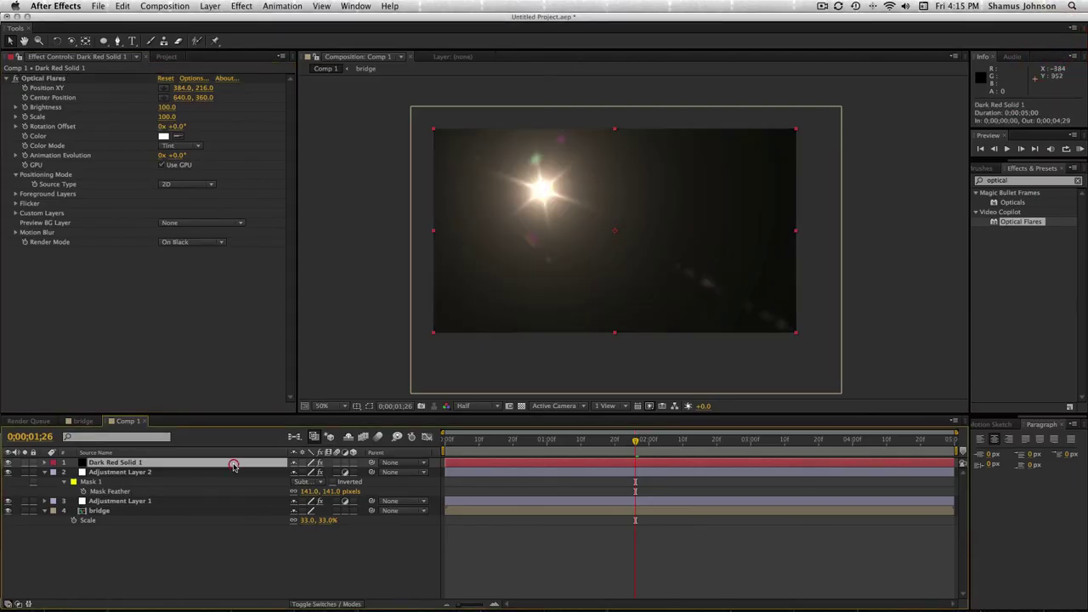
click(321, 604)
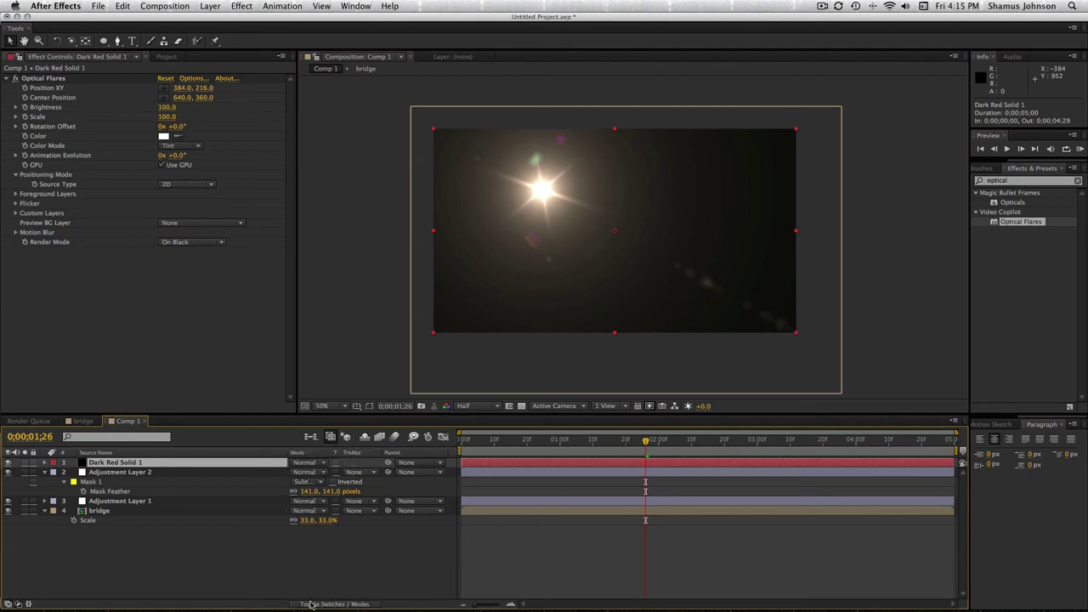
click(321, 466)
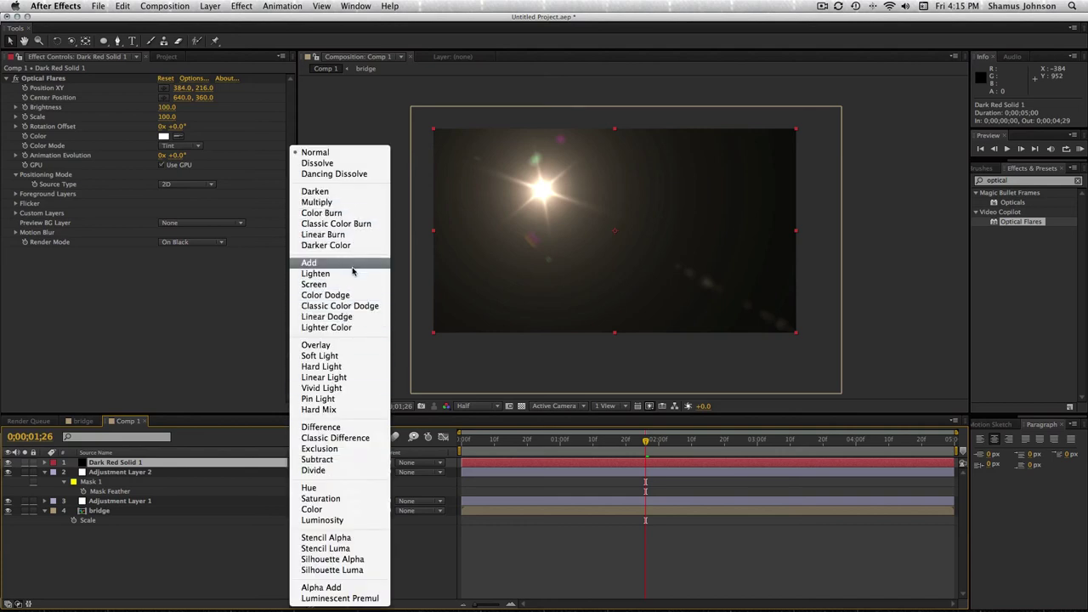
click(315, 284)
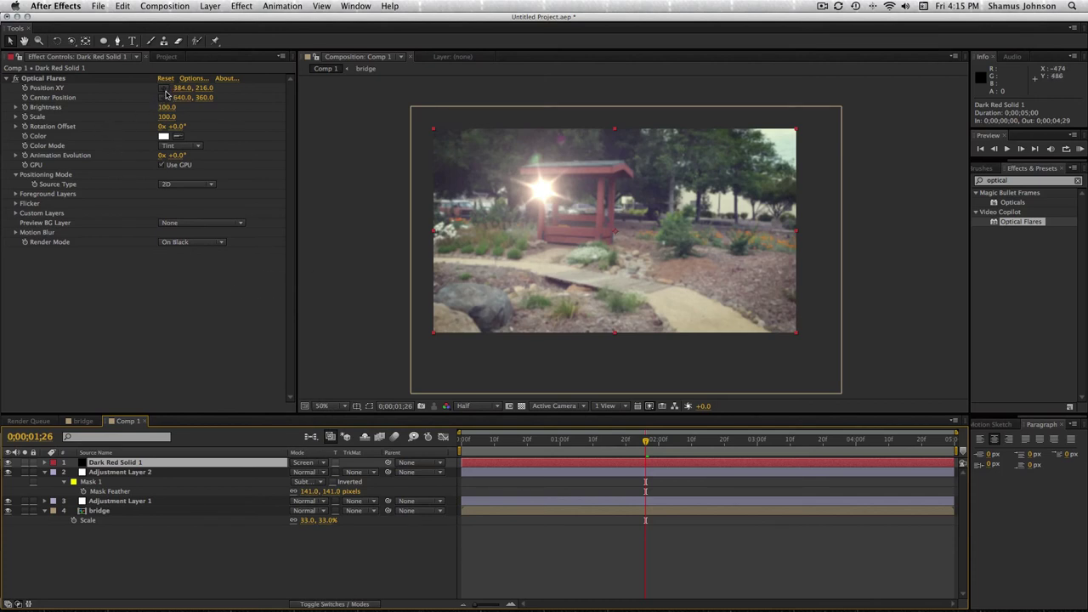
click(165, 91)
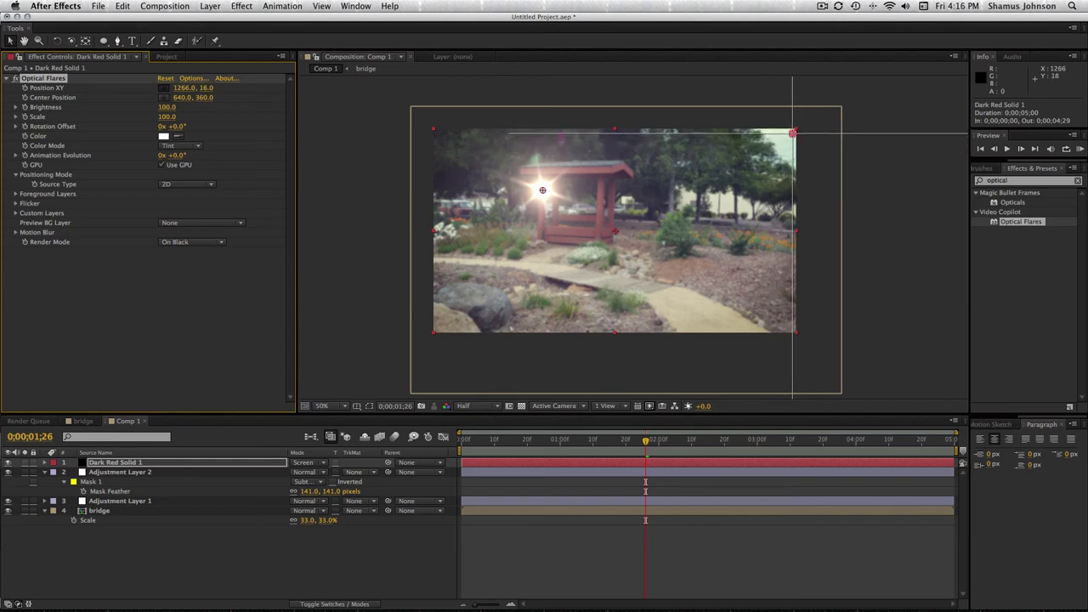
Place the flare at the top-right corner (1266, 18) and move Dark Red Solid 1 to layer 3, above bridge
click(792, 133)
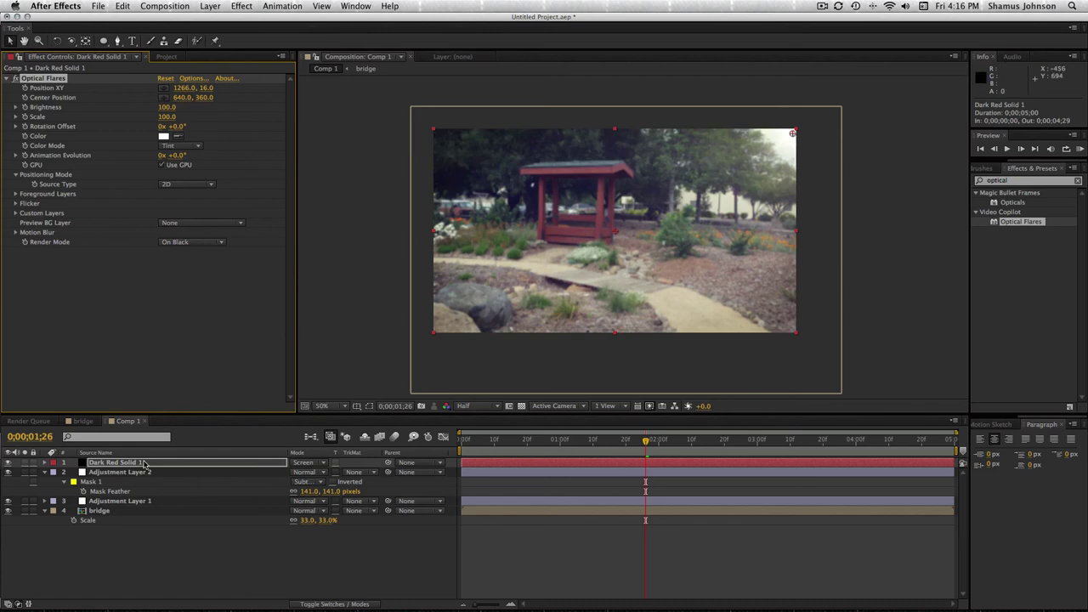
drag(144, 463, 135, 509)
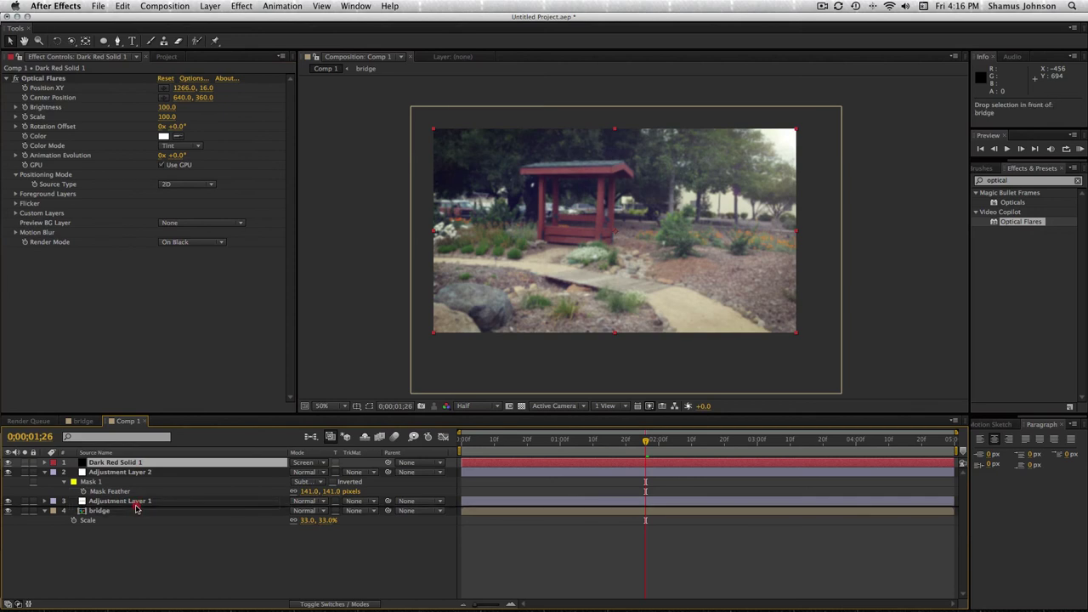
drag(136, 508, 136, 509)
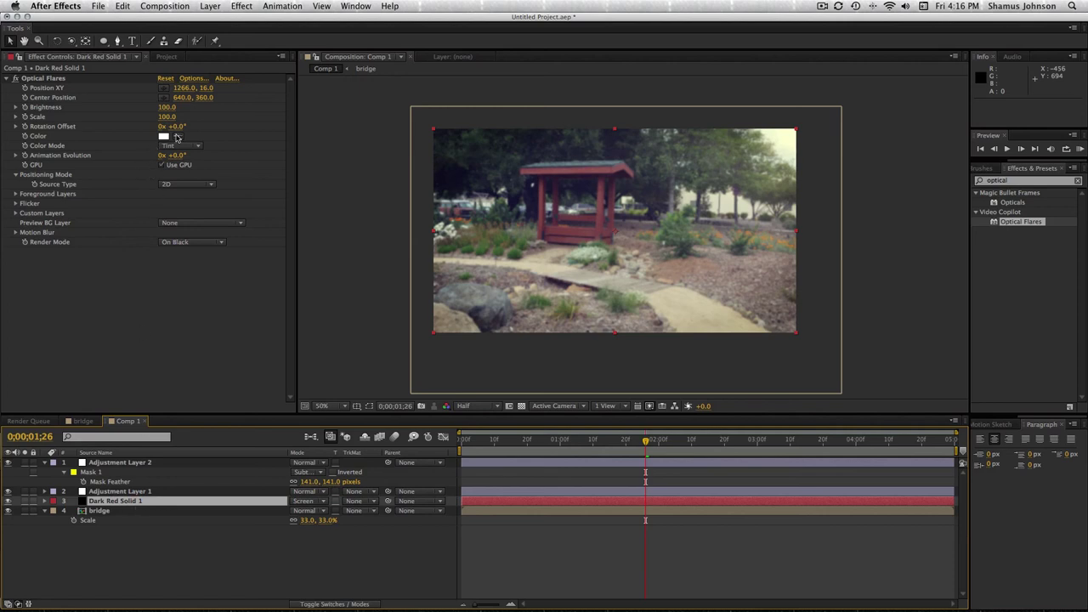
Tint the Optical Flares colour a warm orange (FDBC60)
click(164, 137)
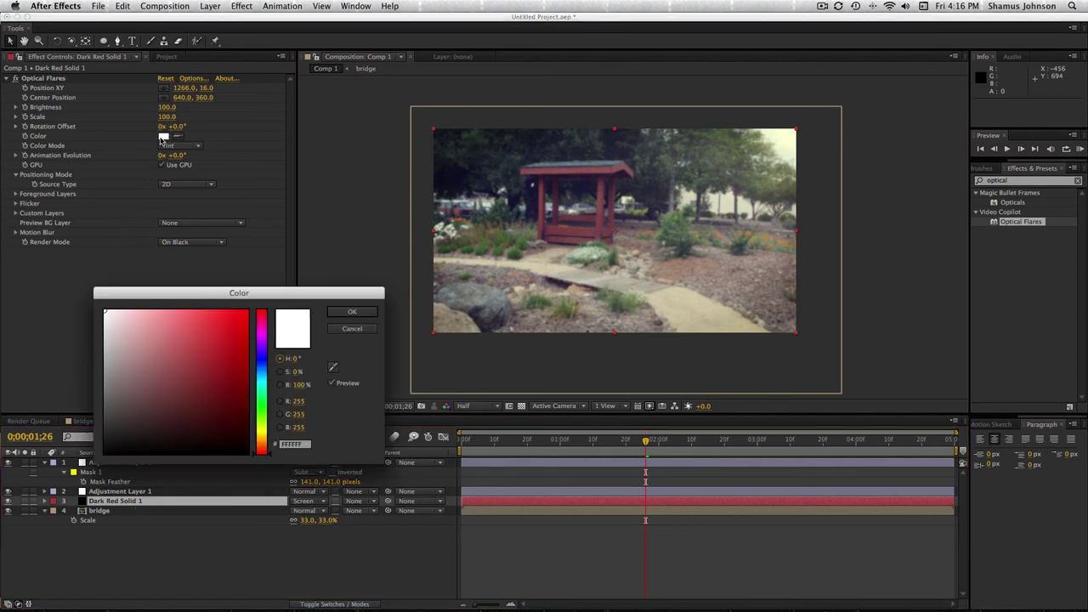
click(262, 440)
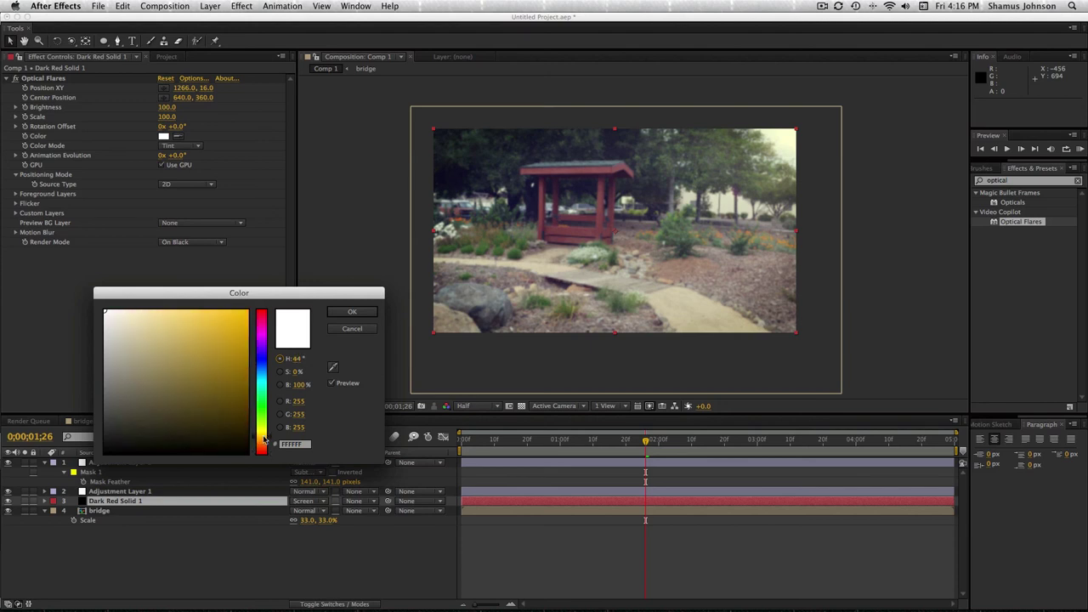
drag(263, 442, 263, 445)
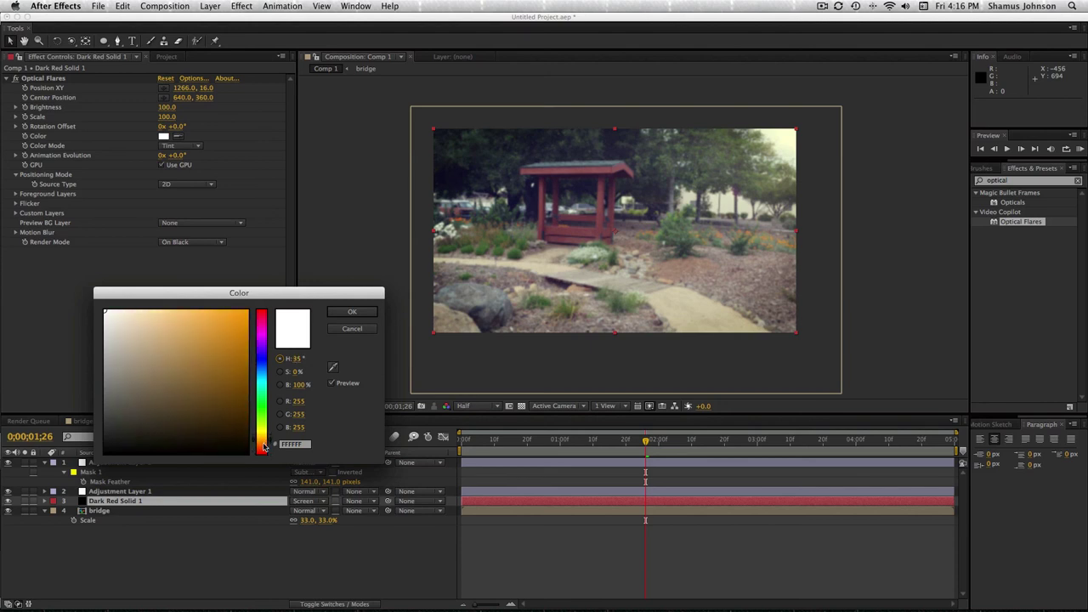
click(184, 315)
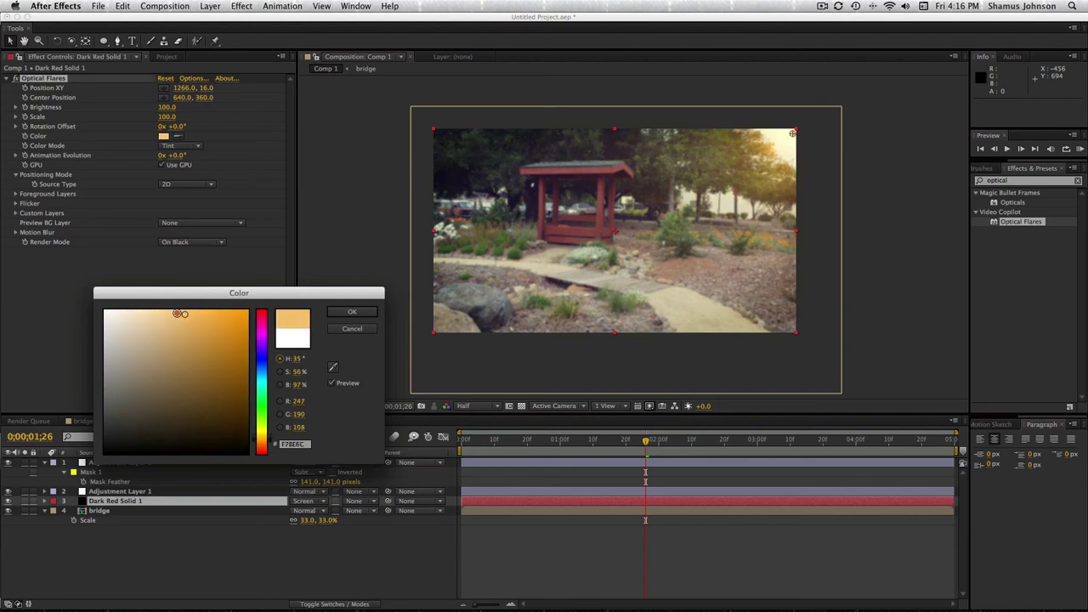
click(179, 312)
click(181, 312)
click(188, 310)
click(178, 312)
click(352, 311)
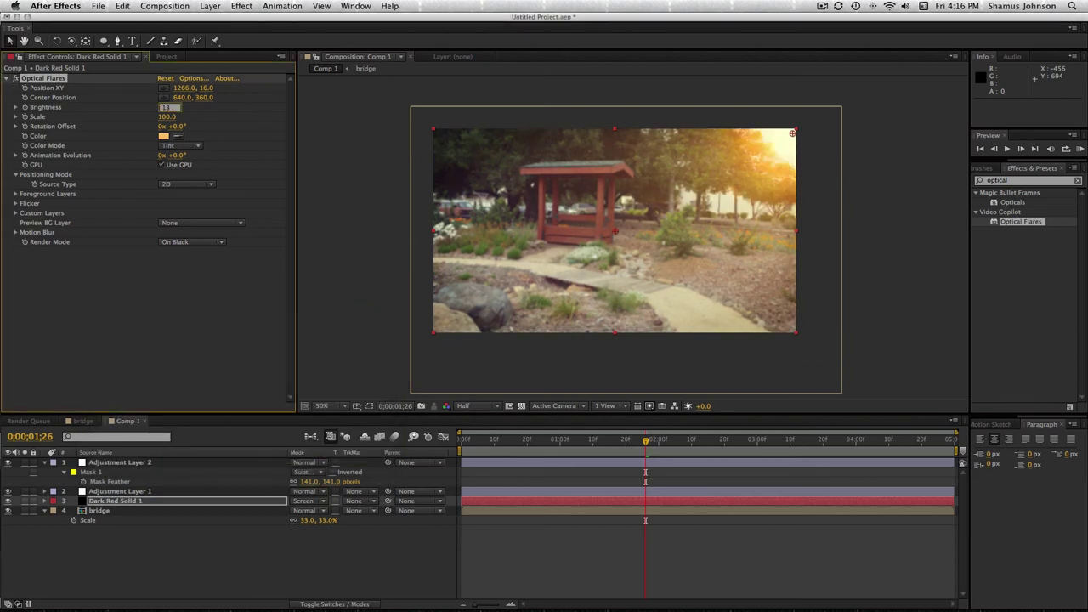
Set the flare Brightness to 130
text(134)
key(Return)
click(132, 454)
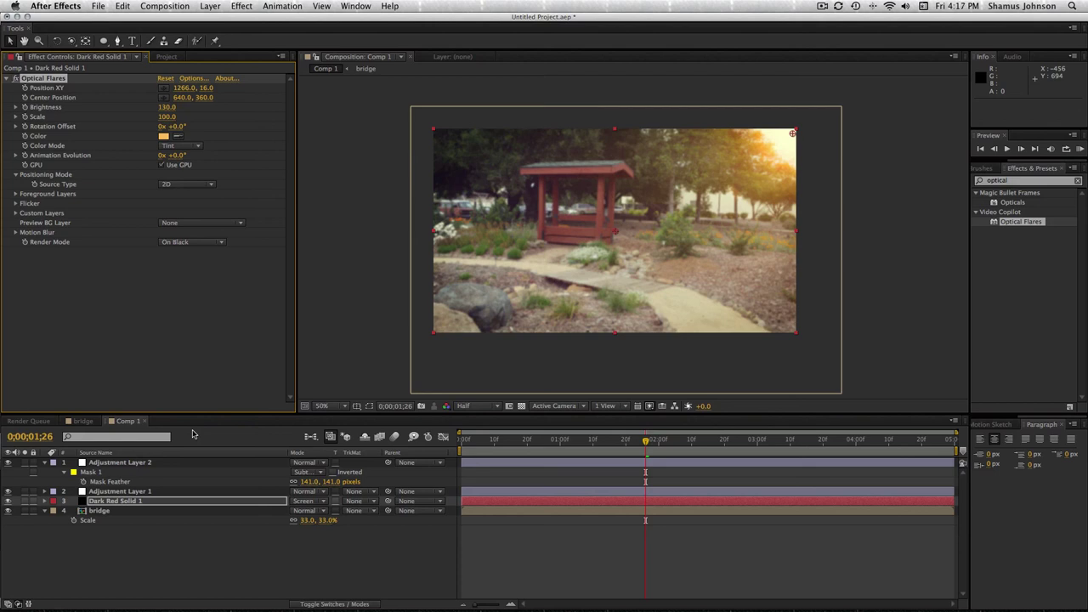
key(KP_0)
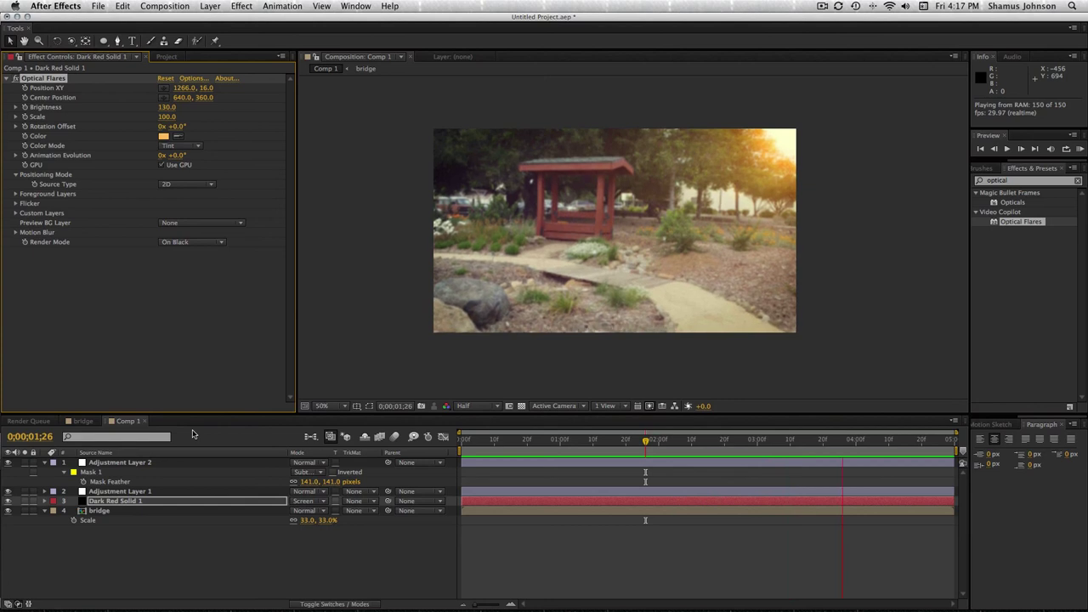
key(space)
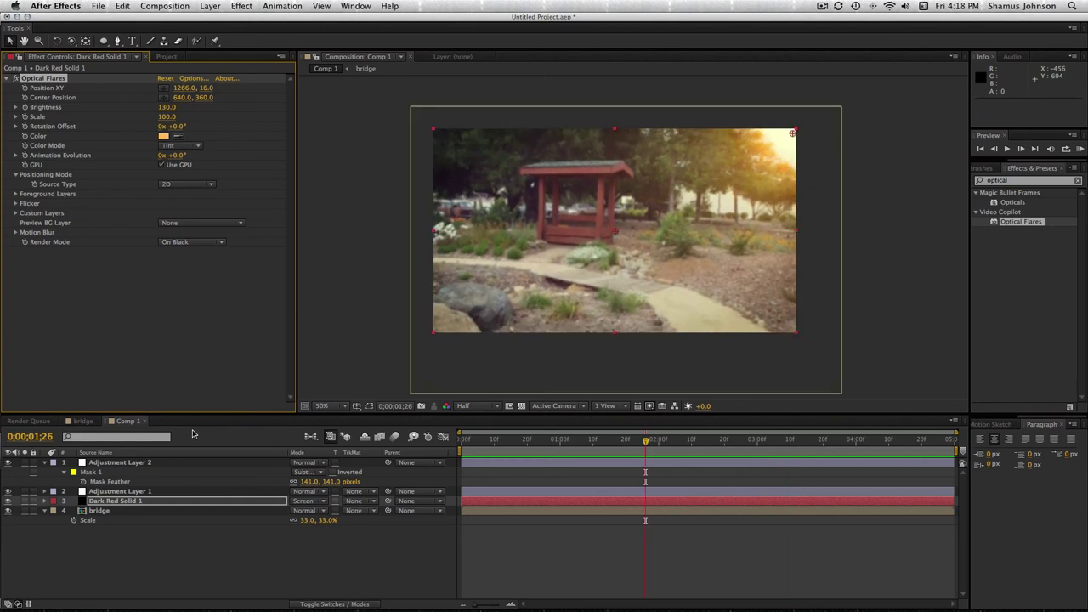